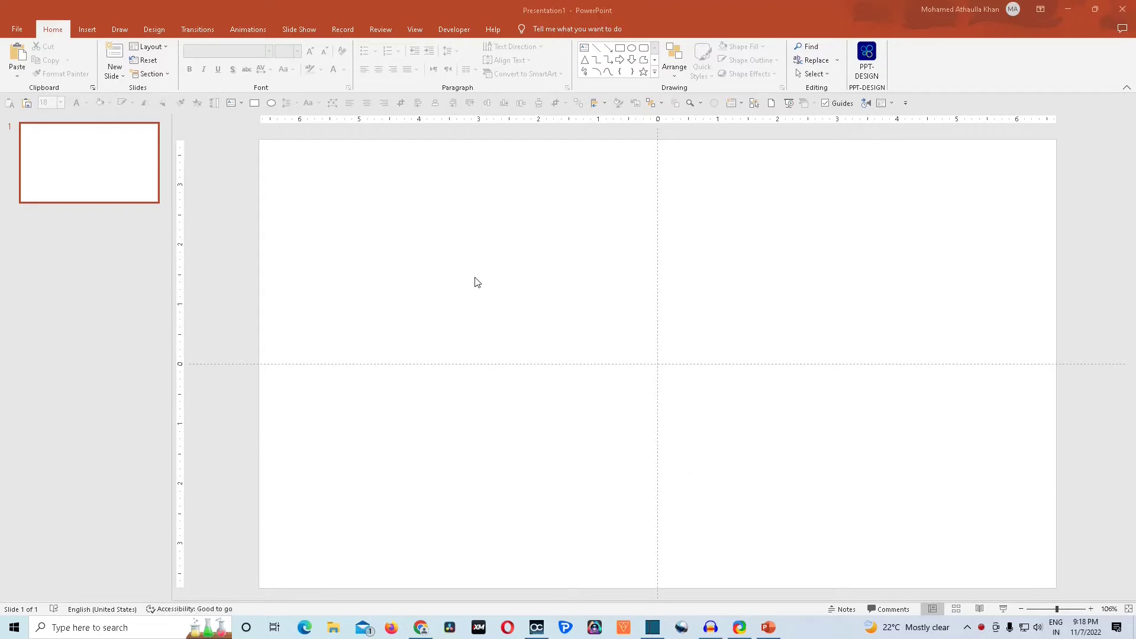
Step: Draw a circle with no fill near the slide's centre
{"action": "left_click", "coordinate": [632, 49]}
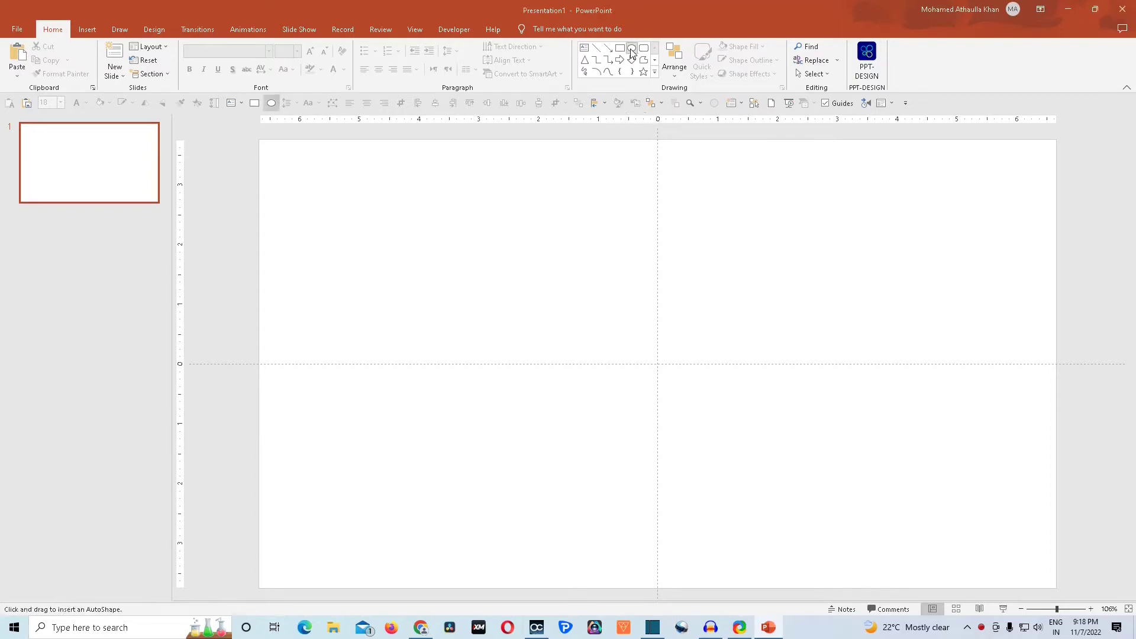
{"action": "left_click", "coordinate": [583, 252]}
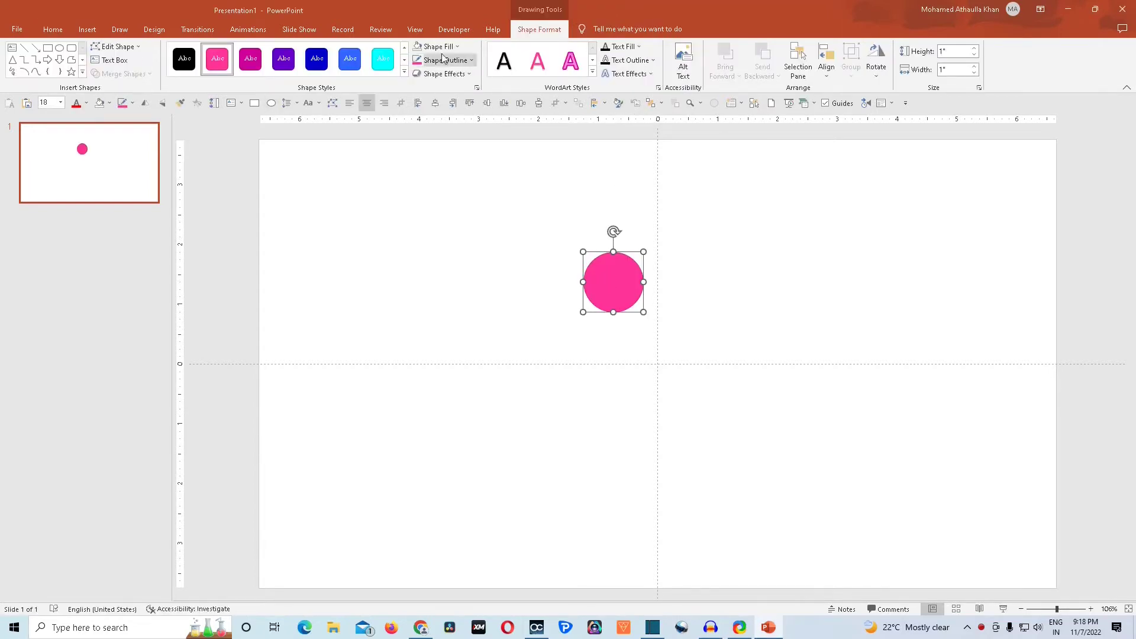
{"action": "left_click", "coordinate": [459, 52]}
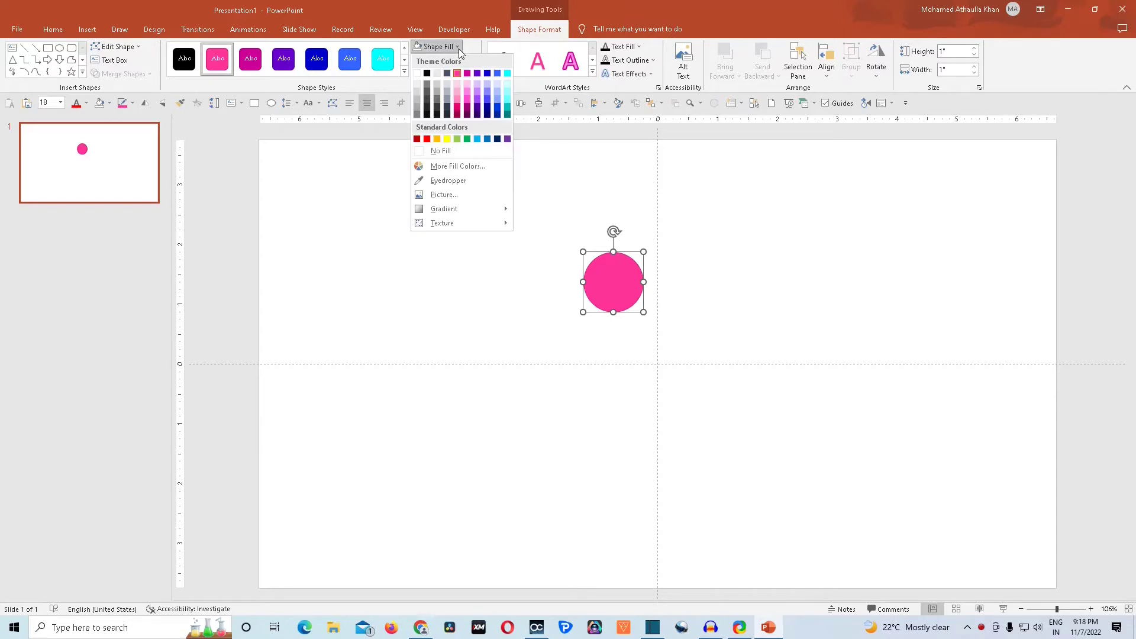
{"action": "left_click", "coordinate": [450, 151]}
{"action": "left_click_drag", "start_coordinate": [625, 314], "coordinate": [670, 395]}
Step: Resize the circle to 5.5 inches high and 5.5 inches wide
{"action": "left_click", "coordinate": [958, 52]}
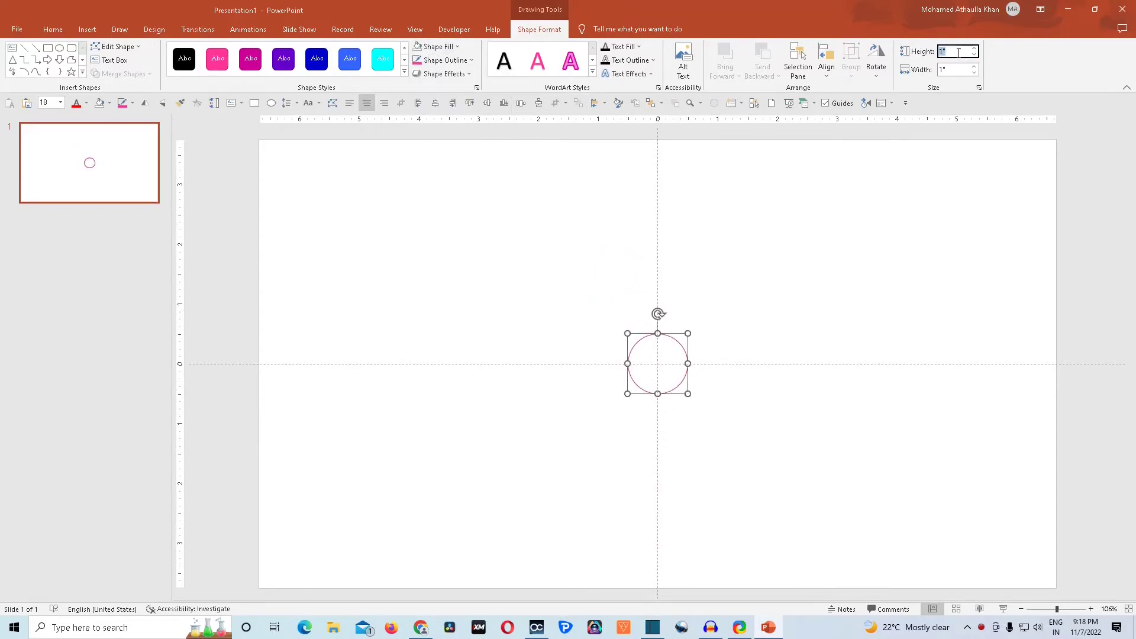
{"action": "type", "text": "5.5"}
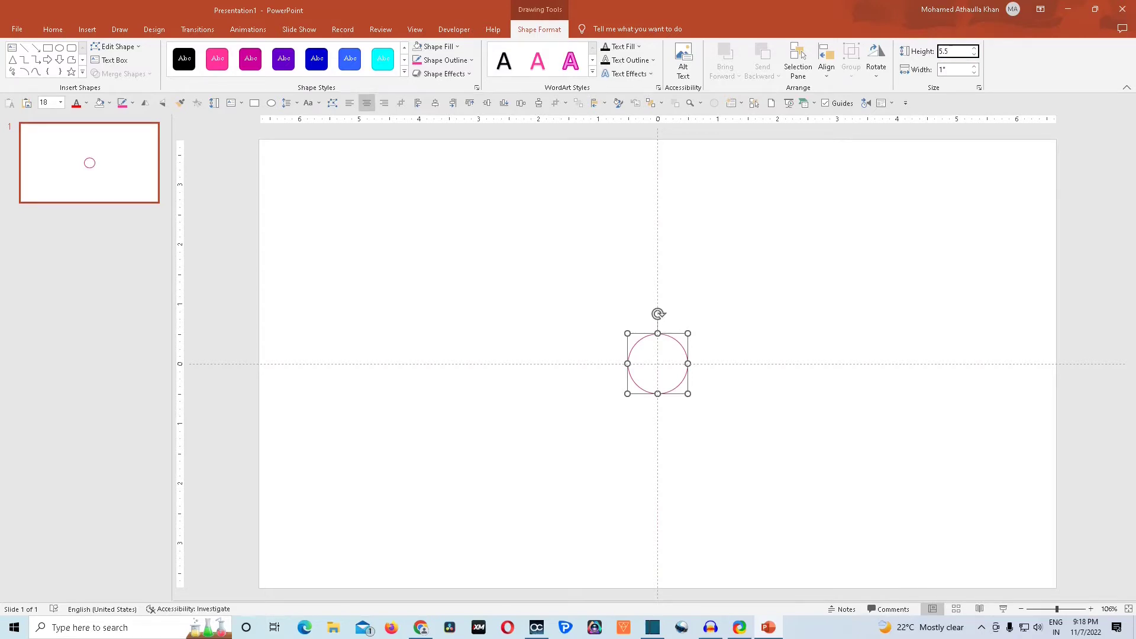
{"action": "left_click", "coordinate": [959, 69]}
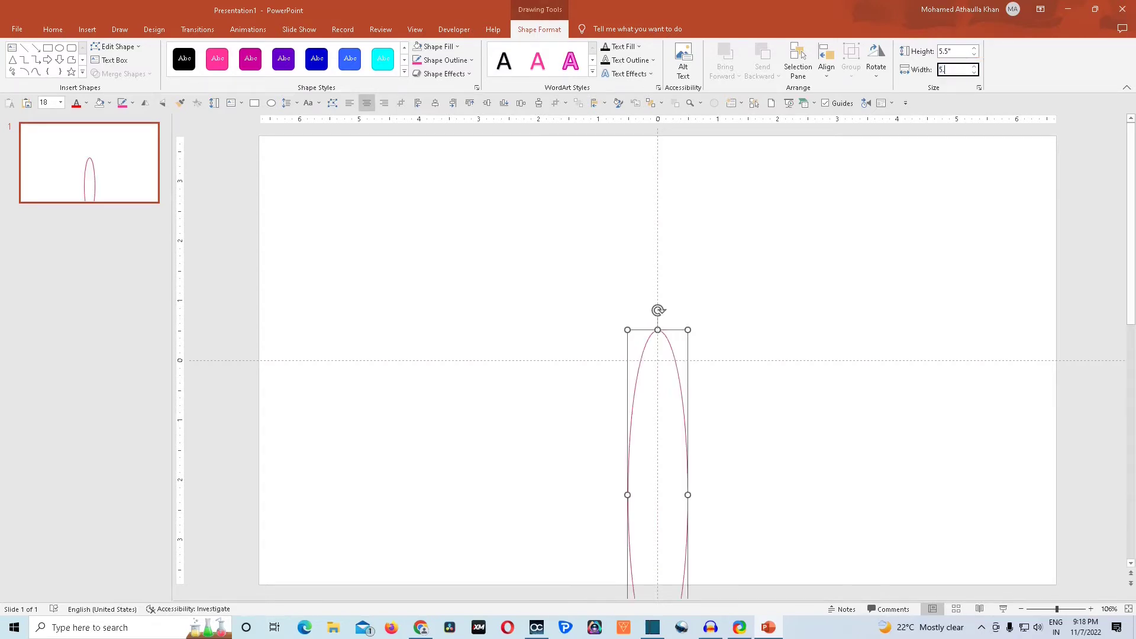
{"action": "left_click", "coordinate": [846, 310]}
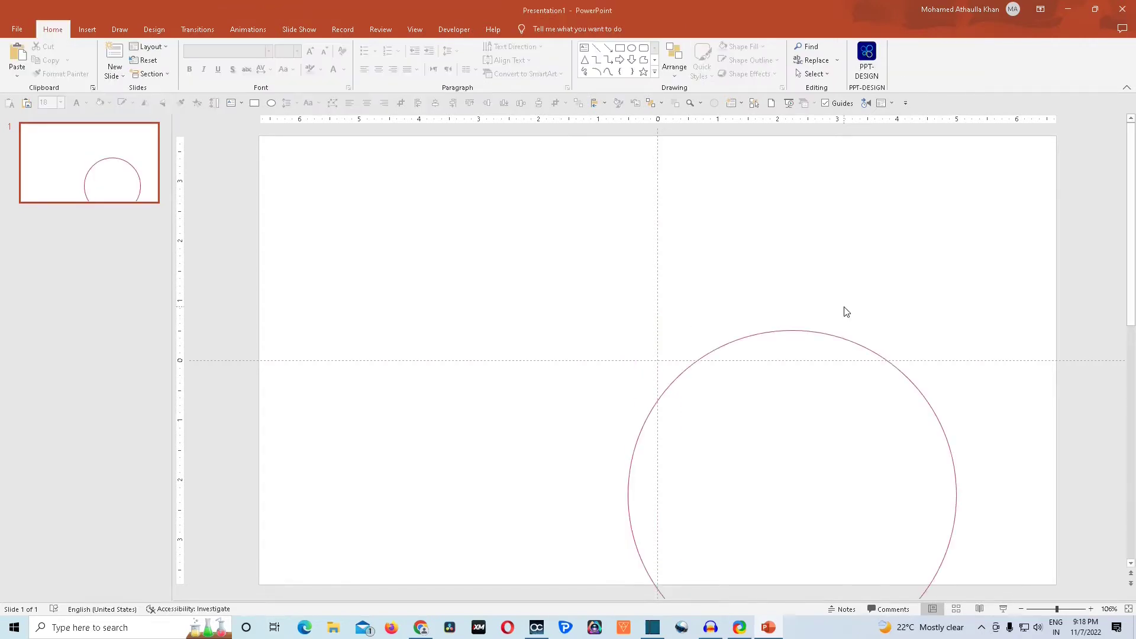
{"action": "left_click", "coordinate": [844, 339]}
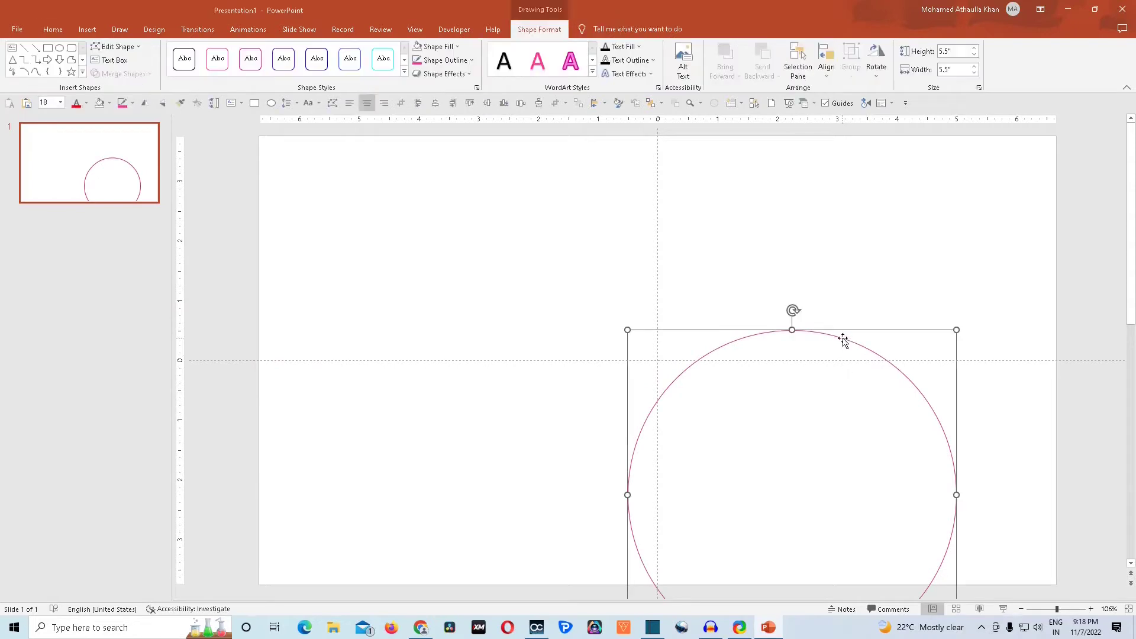
Step: Align the circle to the centre and middle of the slide
{"action": "left_click", "coordinate": [828, 71]}
{"action": "left_click", "coordinate": [856, 103]}
{"action": "left_click", "coordinate": [829, 76]}
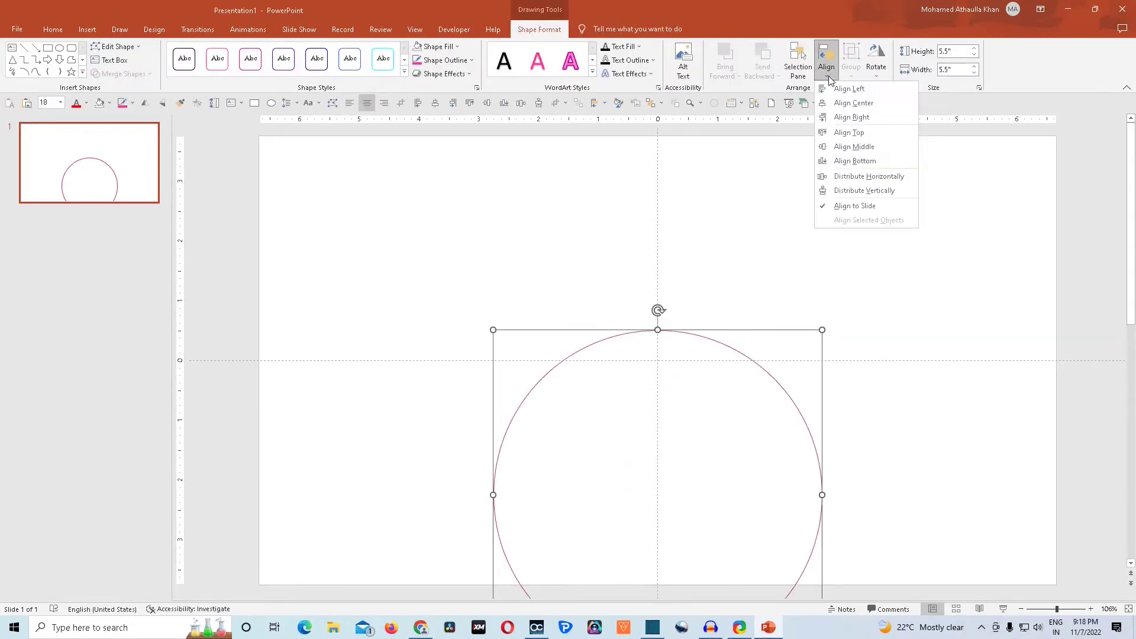
{"action": "left_click", "coordinate": [853, 147]}
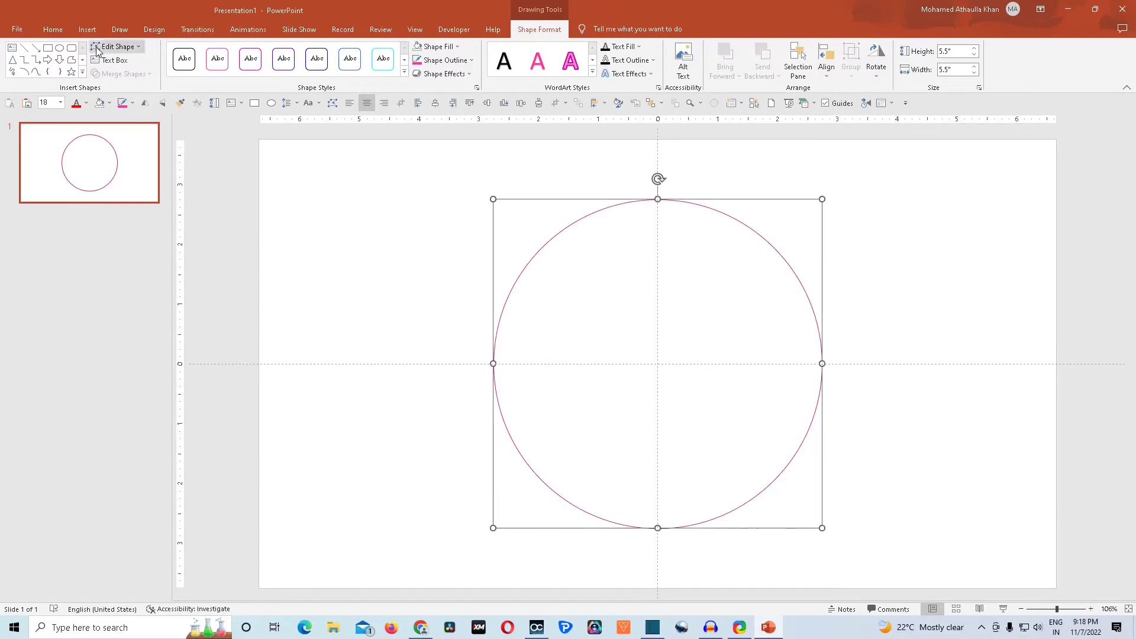
{"action": "left_click", "coordinate": [89, 30]}
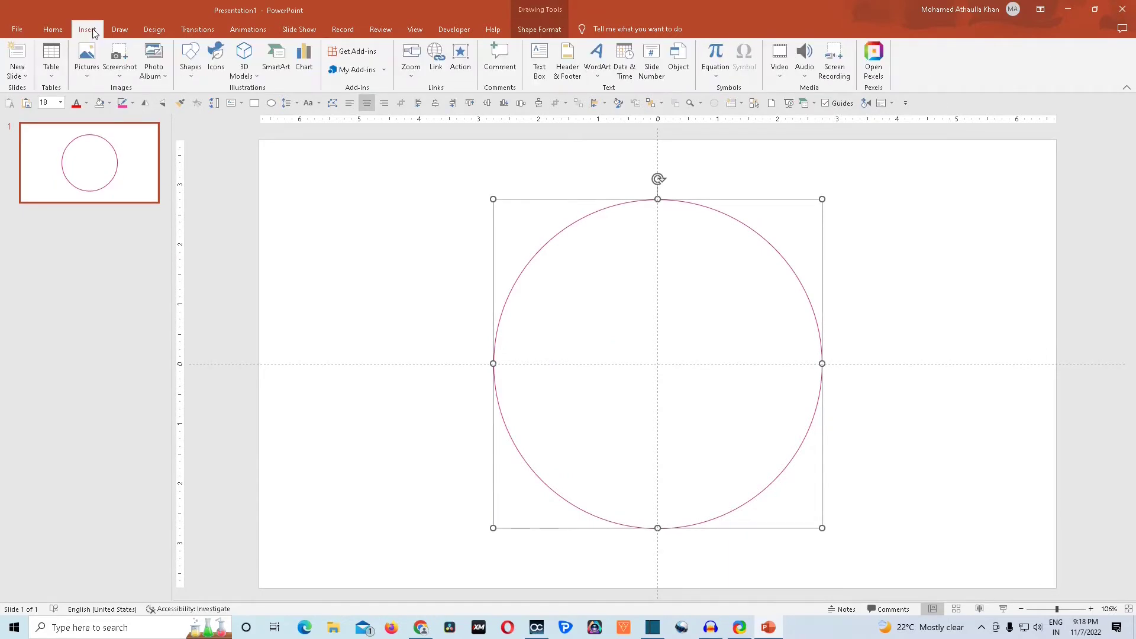
Step: Insert the glowing sun model from the stock 3D models, searching 'sun'
{"action": "left_click", "coordinate": [255, 78]}
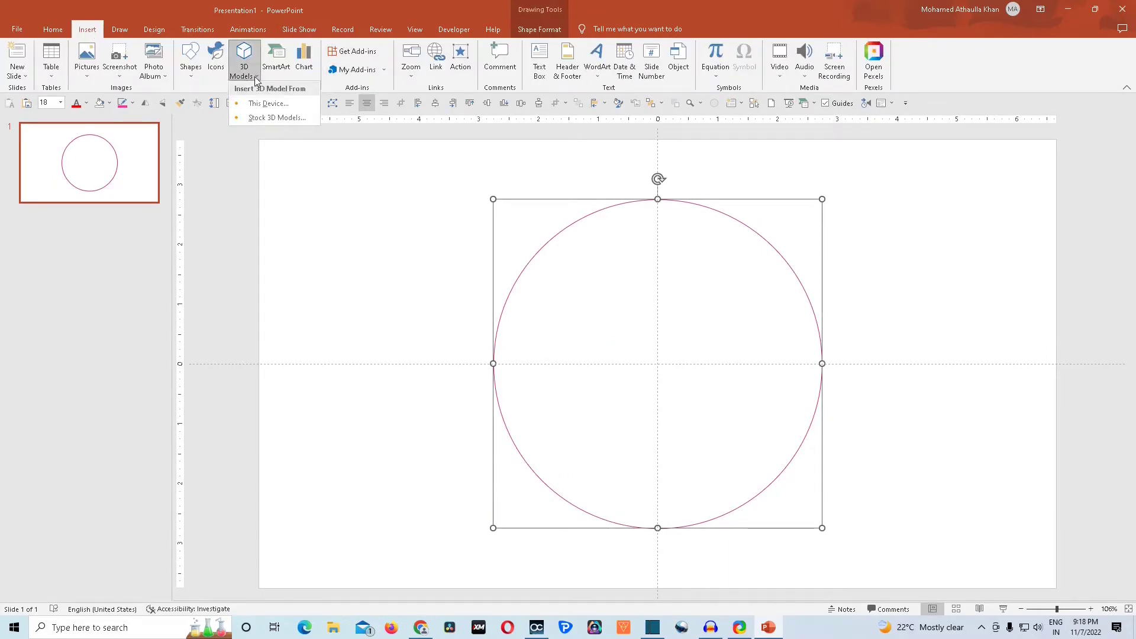
{"action": "left_click", "coordinate": [271, 118]}
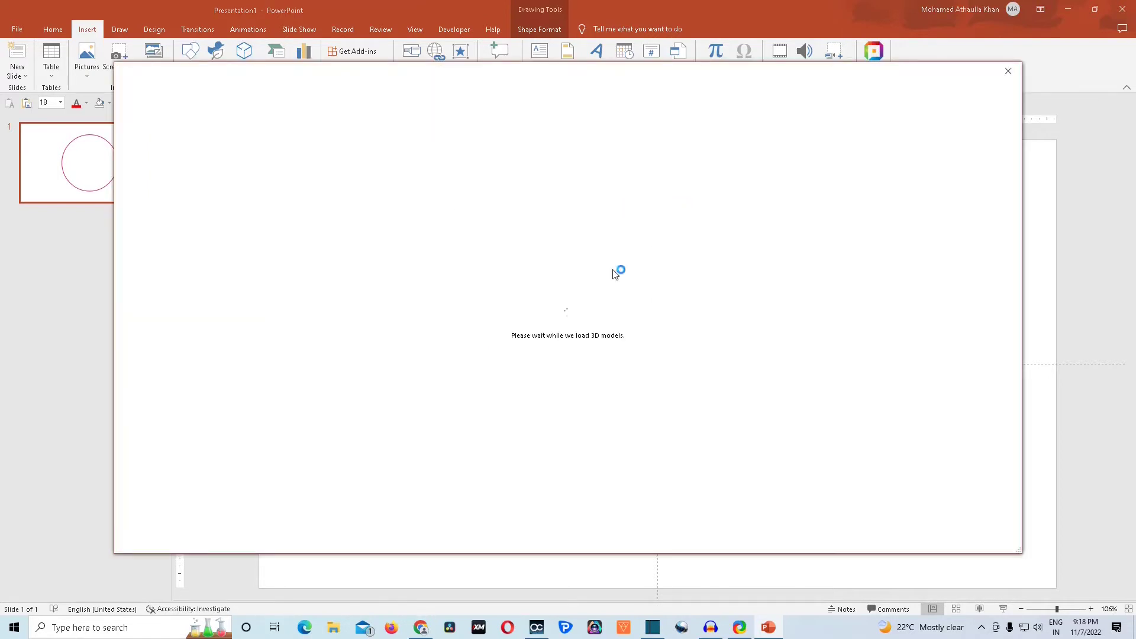
{"action": "type", "text": "s"}
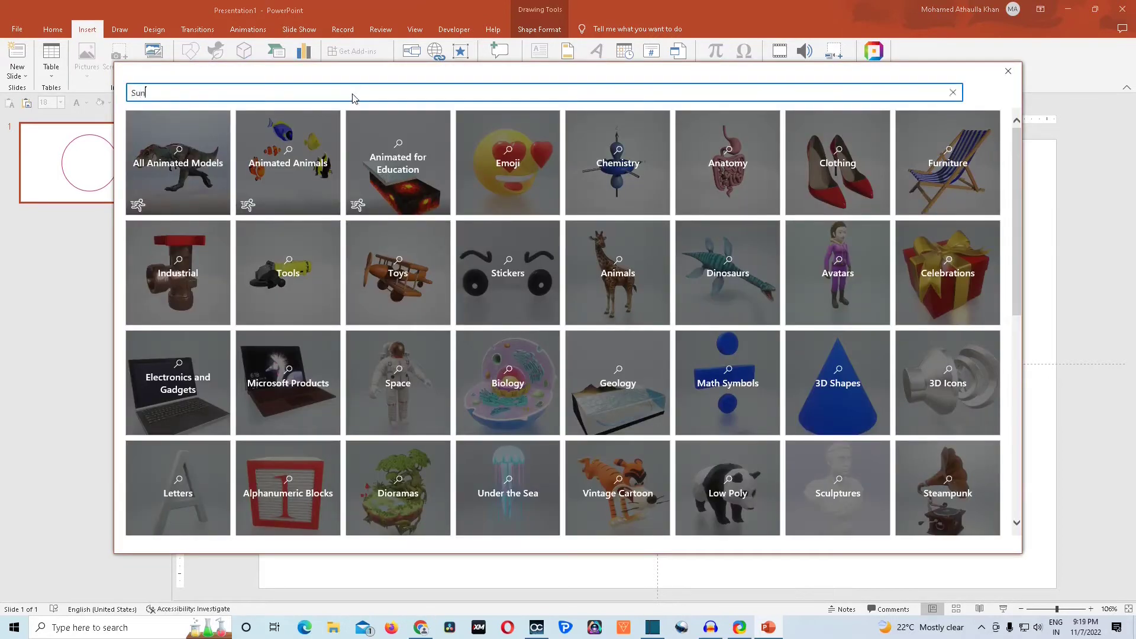
{"action": "type", "text": "un"}
{"action": "key", "text": "Return"}
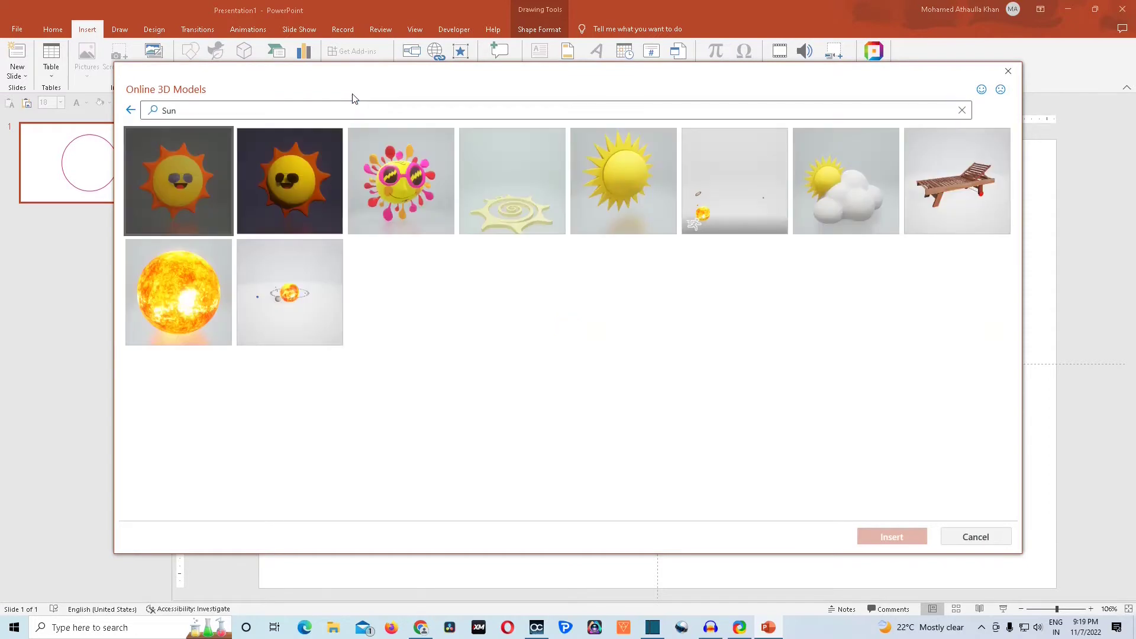
{"action": "left_click", "coordinate": [185, 296]}
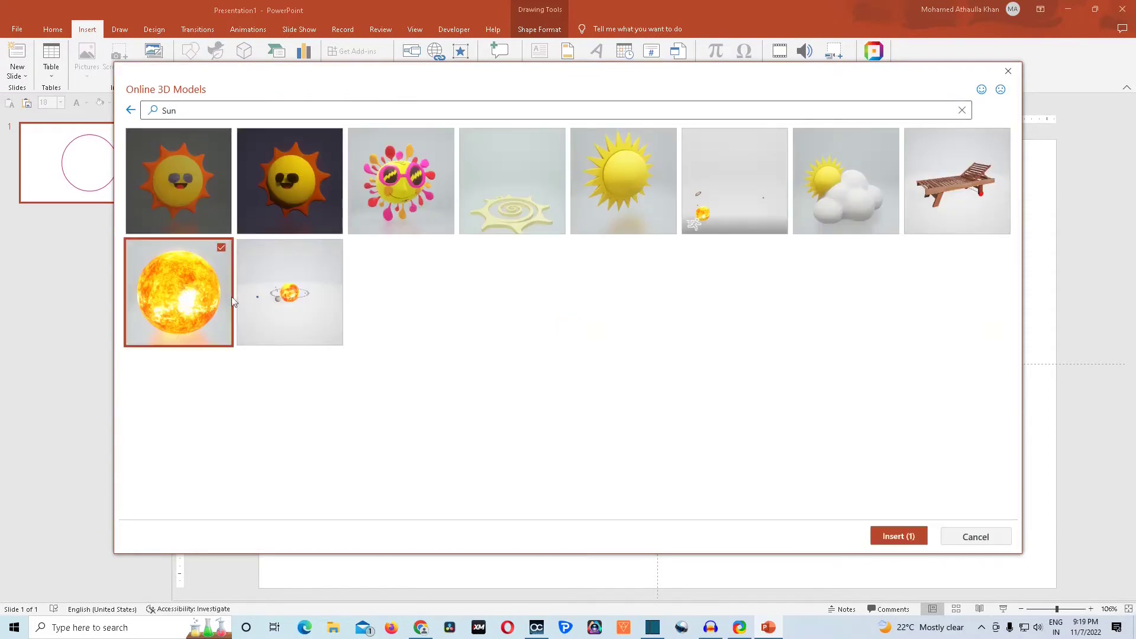
{"action": "left_click", "coordinate": [895, 538]}
Step: Size the sun to 2 by 2 inches and align it centre and middle
{"action": "left_click", "coordinate": [643, 51]}
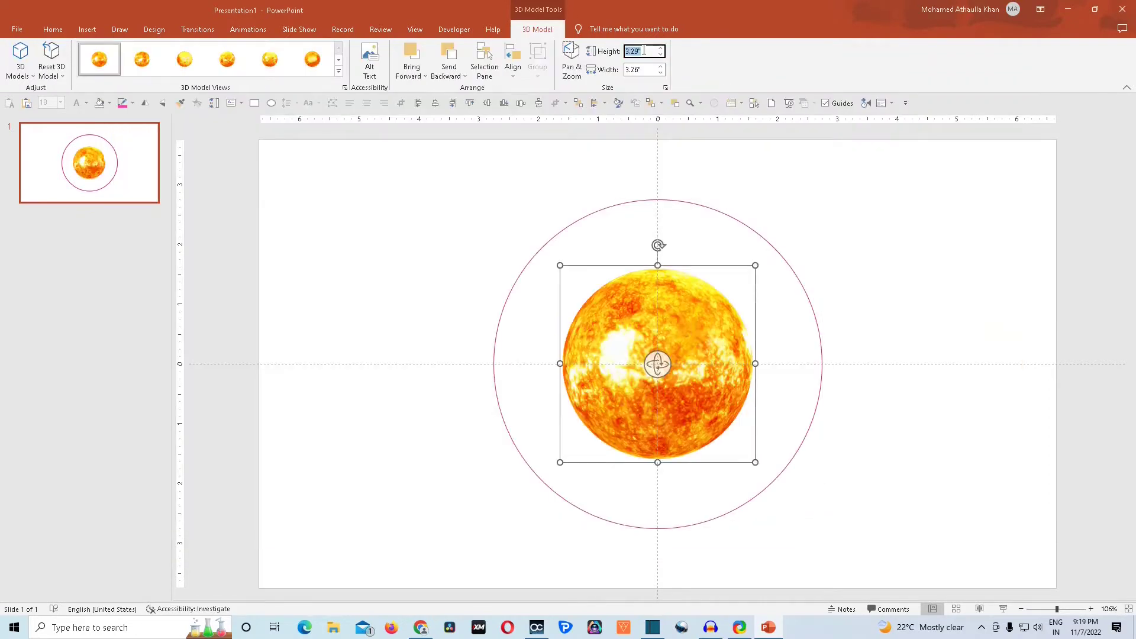
{"action": "type", "text": "2"}
{"action": "left_click", "coordinate": [642, 70]}
{"action": "type", "text": "2"}
{"action": "left_click", "coordinate": [513, 75]}
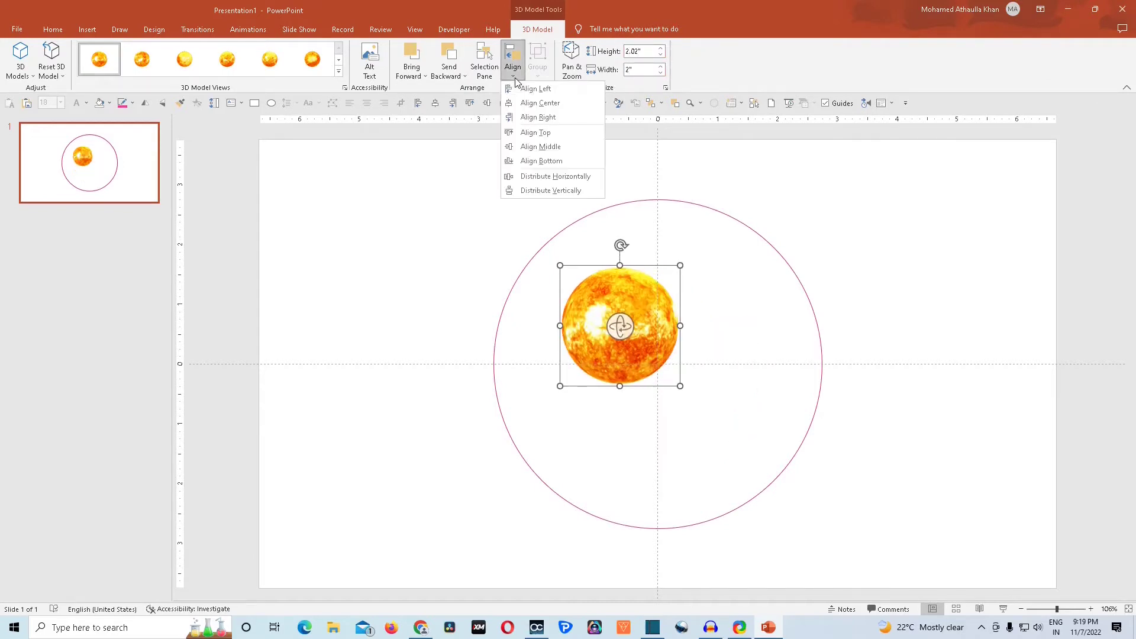
{"action": "left_click", "coordinate": [539, 103]}
{"action": "left_click", "coordinate": [513, 74]}
{"action": "left_click", "coordinate": [547, 147]}
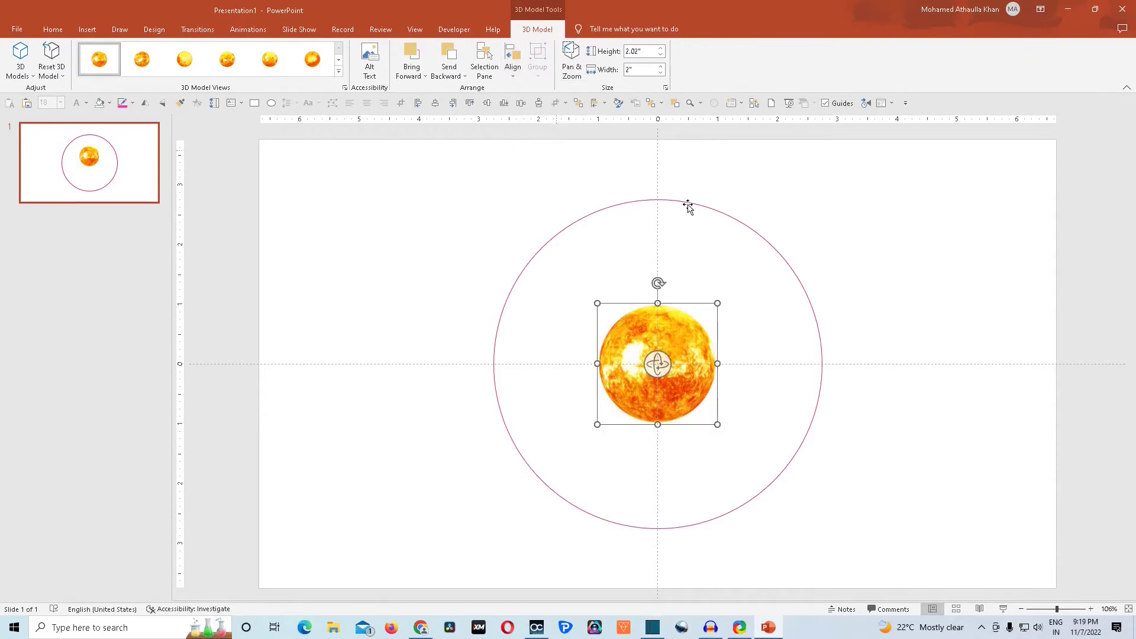
{"action": "left_click", "coordinate": [798, 278]}
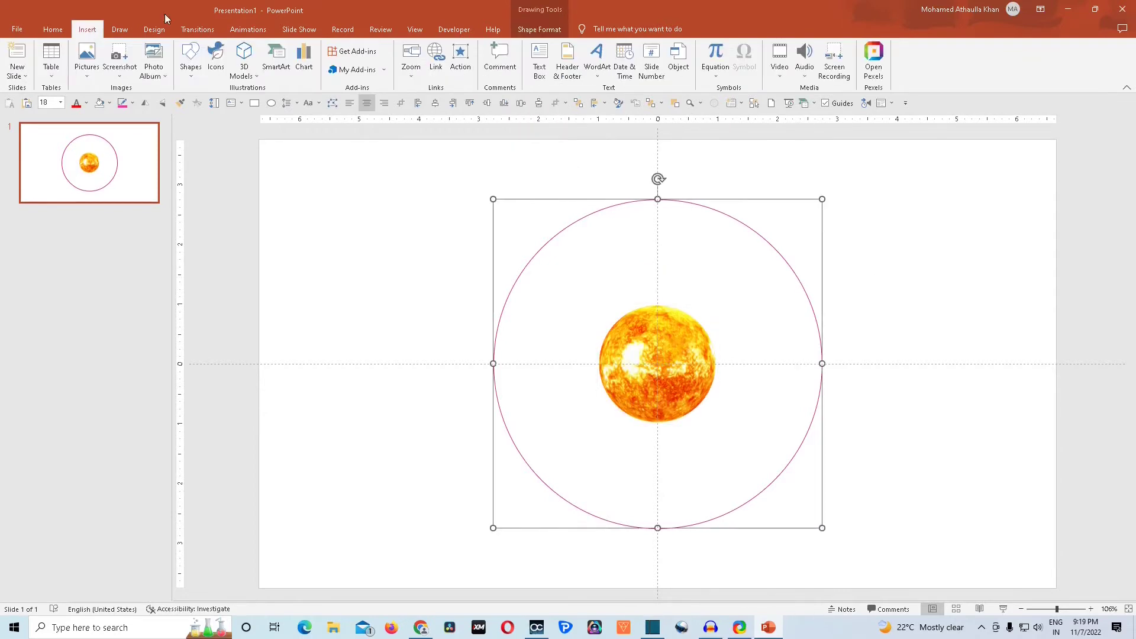
Step: Insert the realistic Earth globe from the stock 3D models library
{"action": "left_click", "coordinate": [246, 71]}
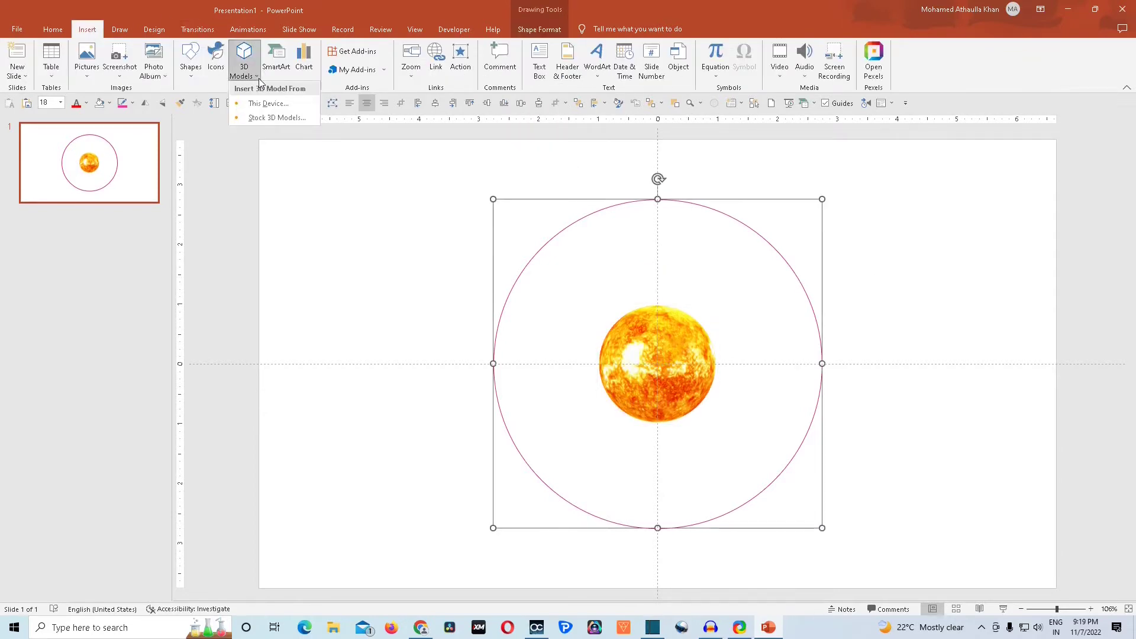
{"action": "left_click", "coordinate": [284, 122]}
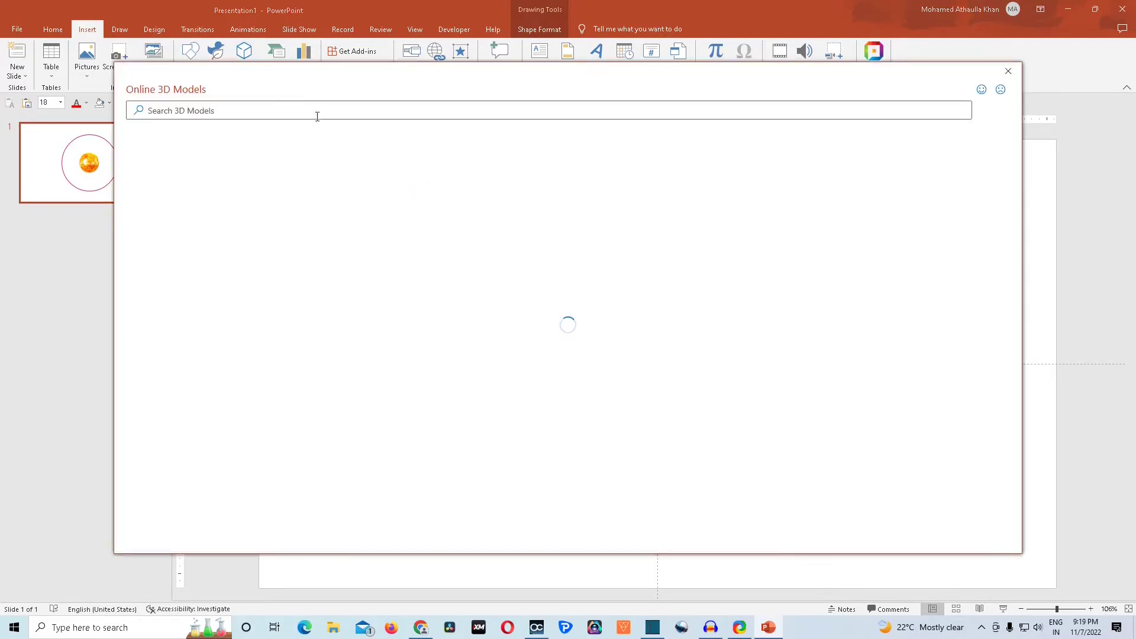
{"action": "left_click", "coordinate": [317, 114]}
{"action": "type", "text": "Earth"}
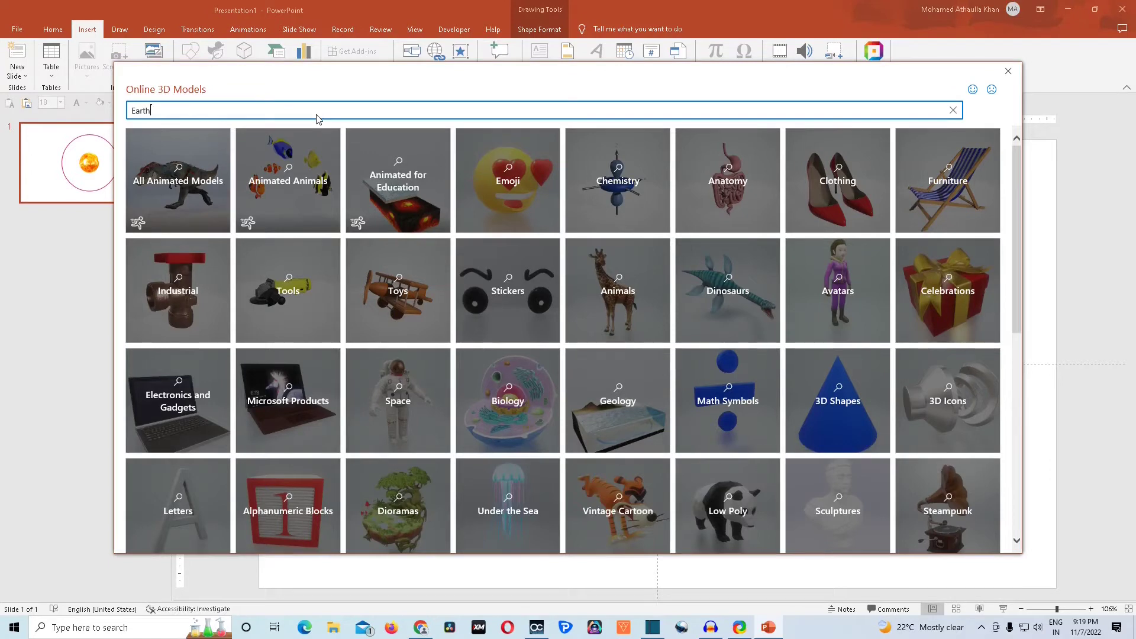
{"action": "key", "text": "Return"}
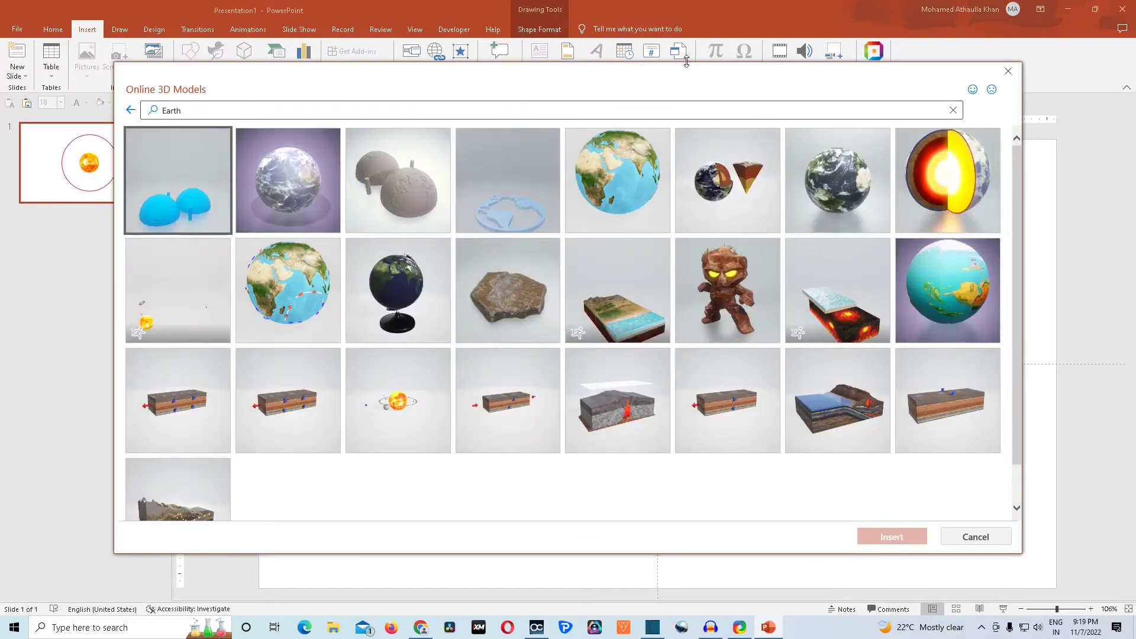
{"action": "left_click", "coordinate": [845, 203]}
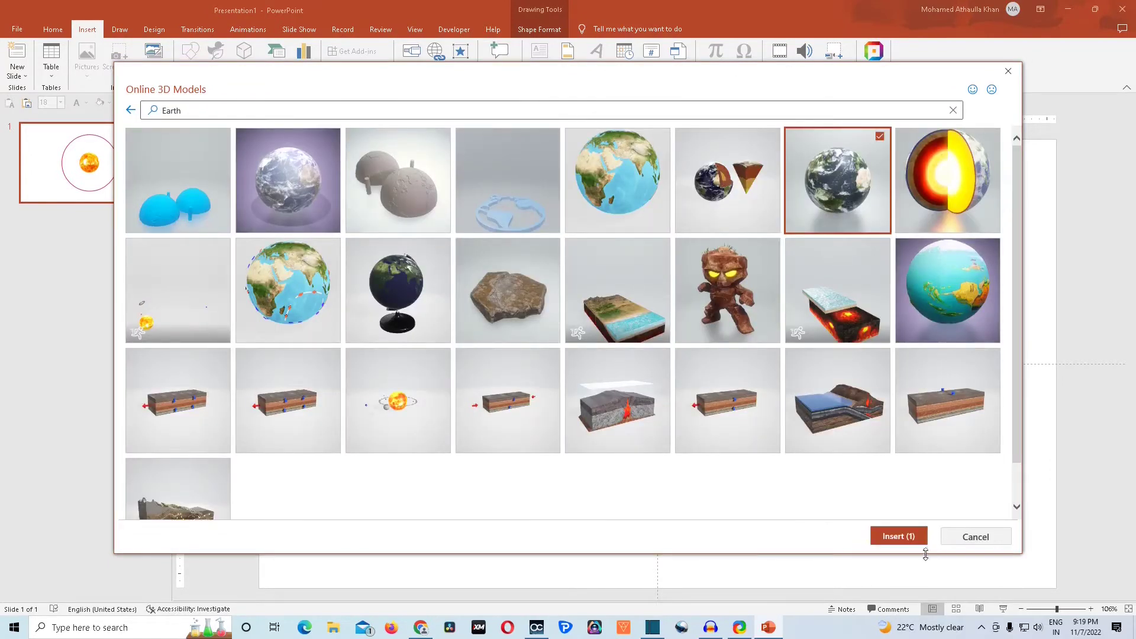
{"action": "left_click", "coordinate": [899, 537]}
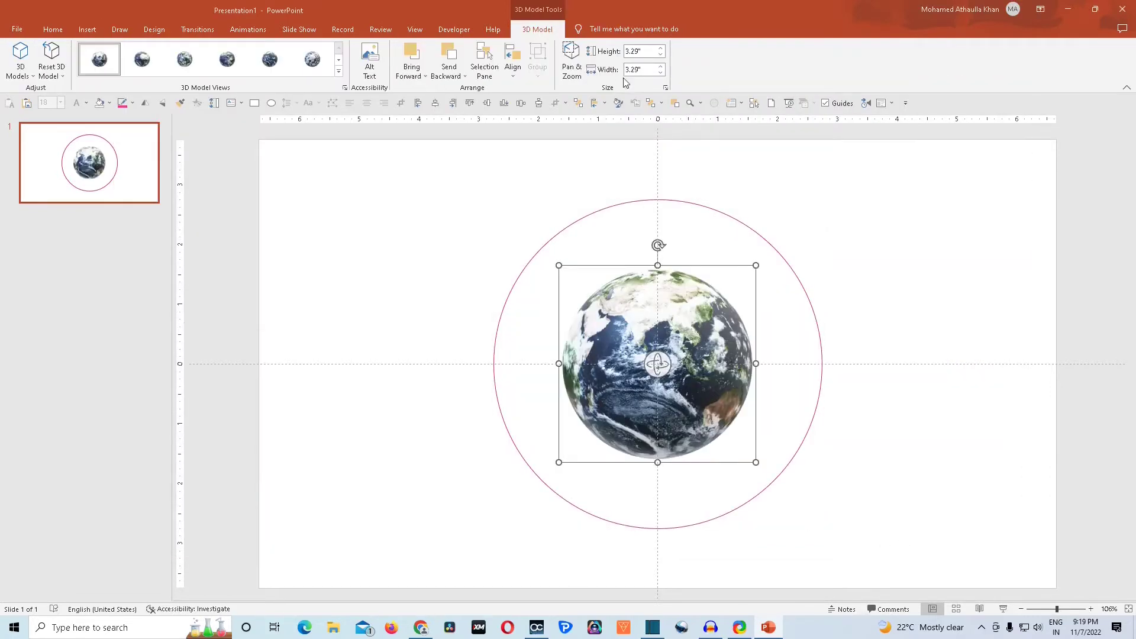
Step: Size the Earth to 0.8 by 0.8 inches and place it on the orbit's right edge
{"action": "left_click", "coordinate": [648, 52]}
{"action": "type", "text": "0."}
{"action": "left_click", "coordinate": [650, 69]}
{"action": "type", "text": "0.8"}
{"action": "key", "text": "Return"}
{"action": "left_click_drag", "start_coordinate": [591, 311], "coordinate": [829, 383]}
{"action": "left_click", "coordinate": [726, 187]}
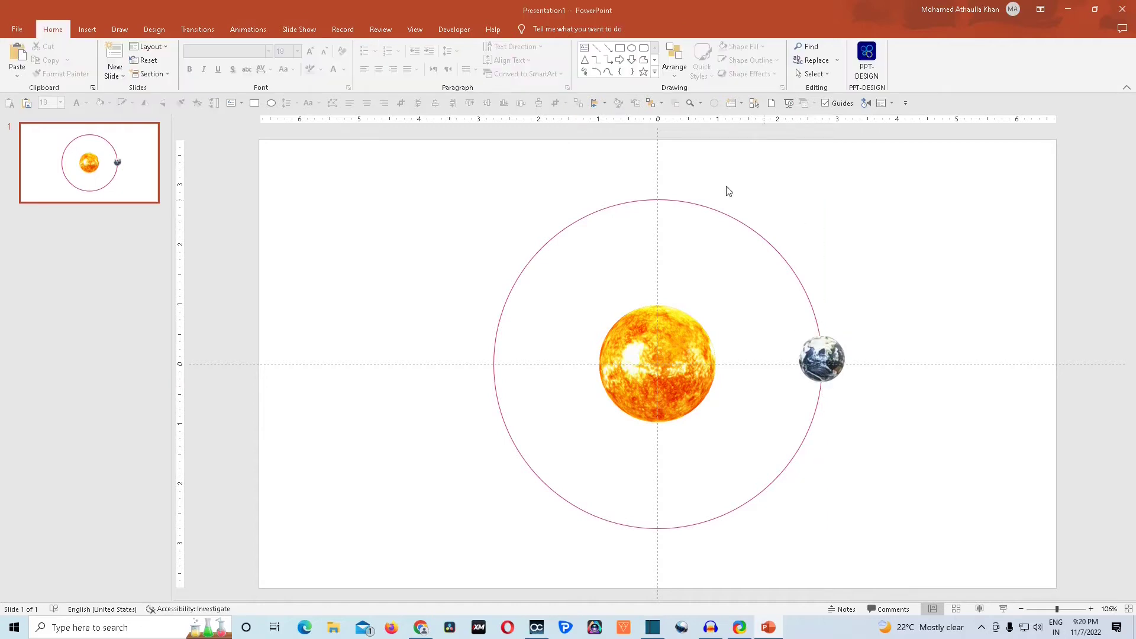
Step: Draw a small circle with no fill near the orbit's top-right
{"action": "left_click", "coordinate": [631, 50]}
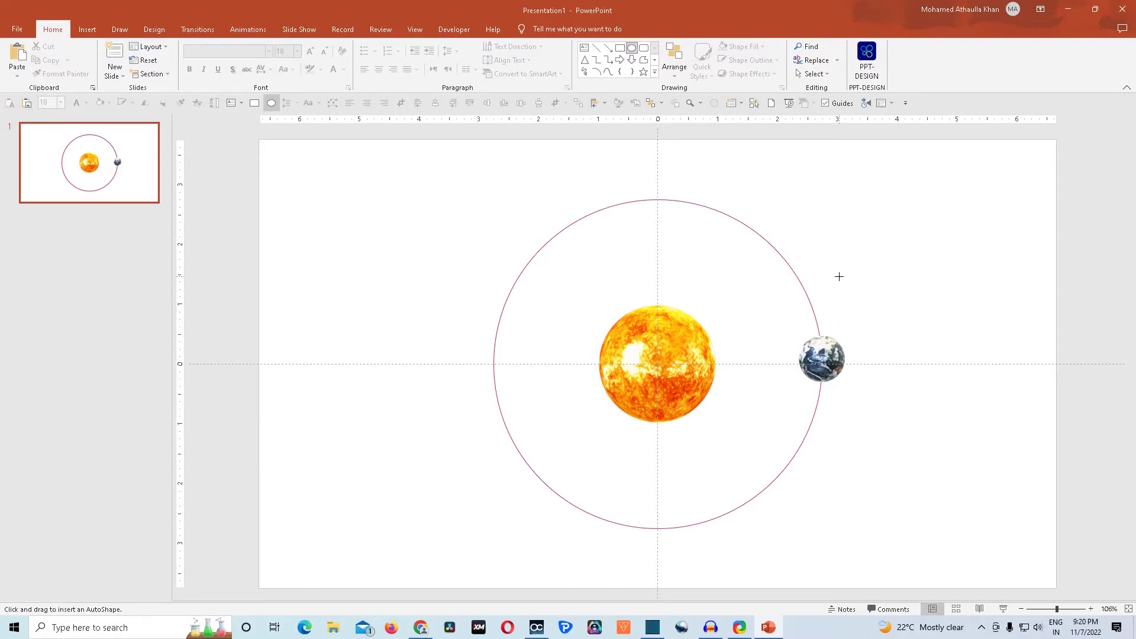
{"action": "left_click", "coordinate": [828, 253]}
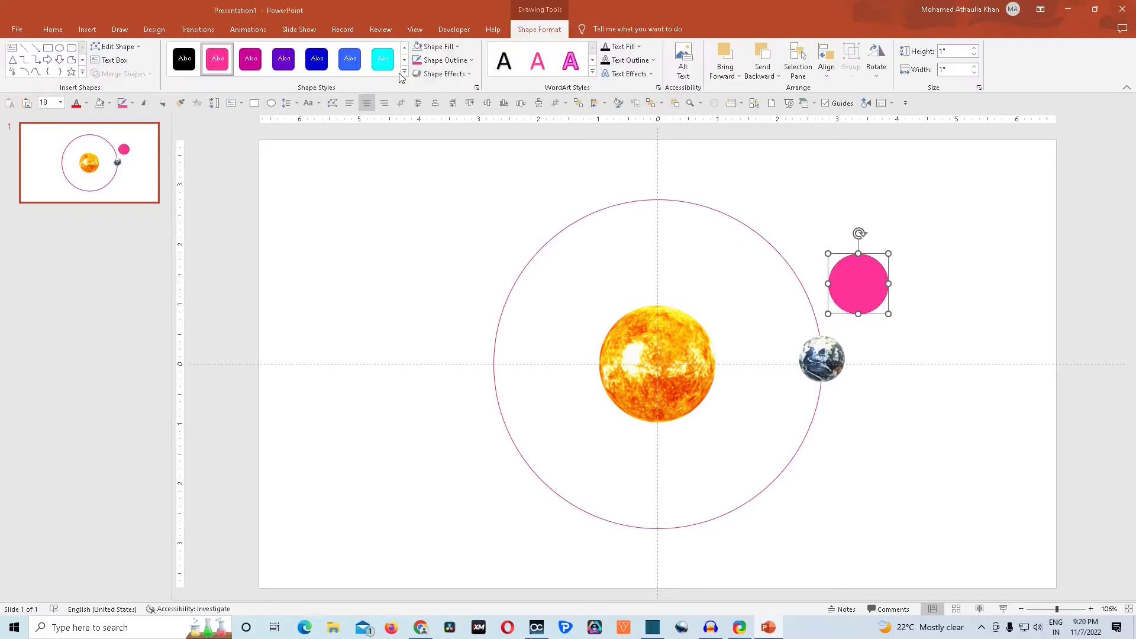
{"action": "left_click", "coordinate": [458, 52]}
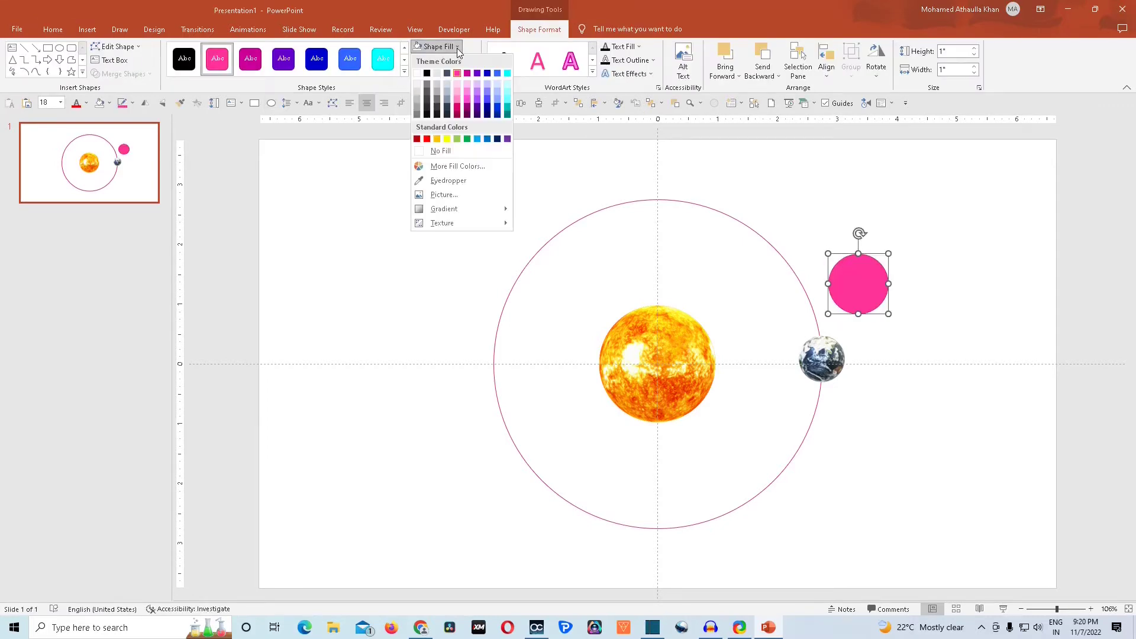
{"action": "left_click", "coordinate": [448, 150]}
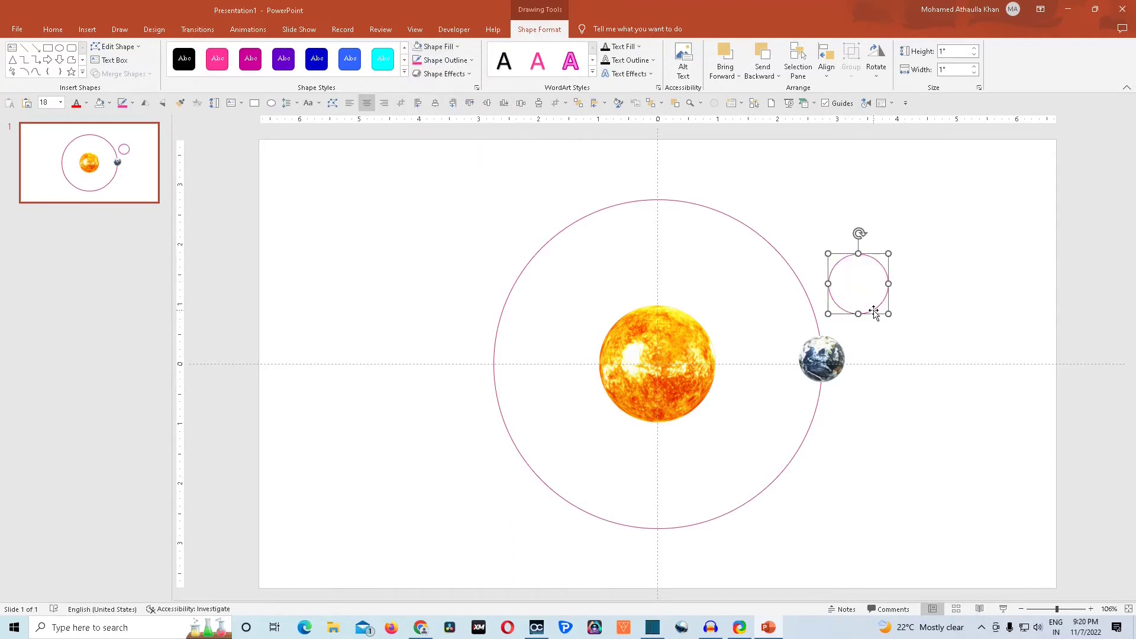
Step: Make the small circle 2.5 by 2.5 inches
{"action": "left_click", "coordinate": [956, 51]}
{"action": "left_click", "coordinate": [948, 70]}
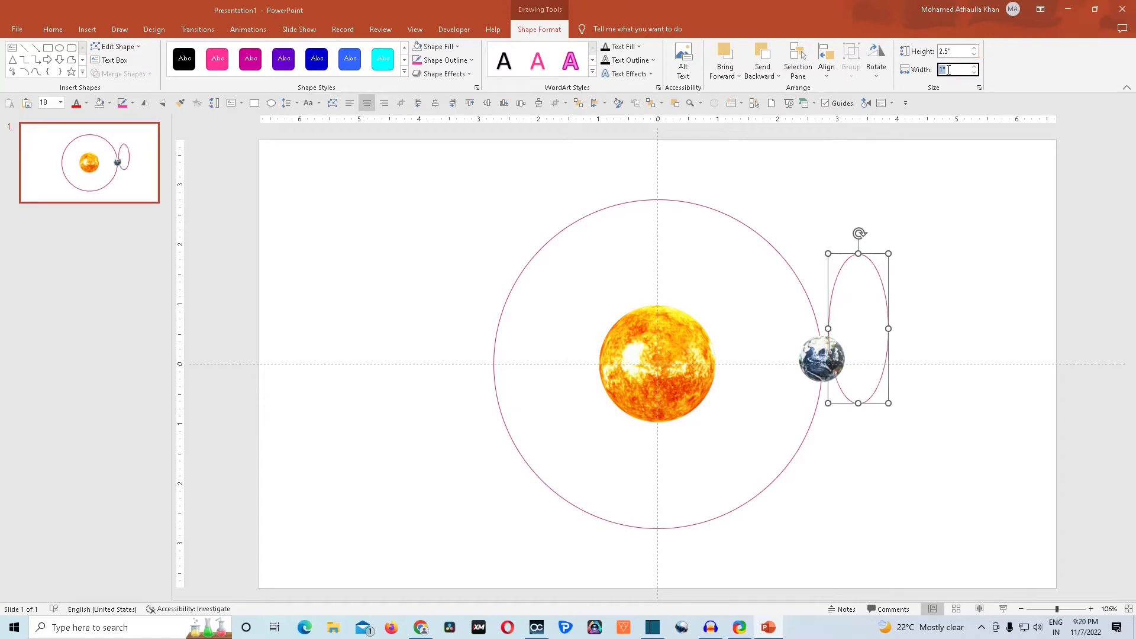
{"action": "type", "text": "2.5"}
{"action": "key", "text": "Return"}
{"action": "left_click", "coordinate": [930, 301]}
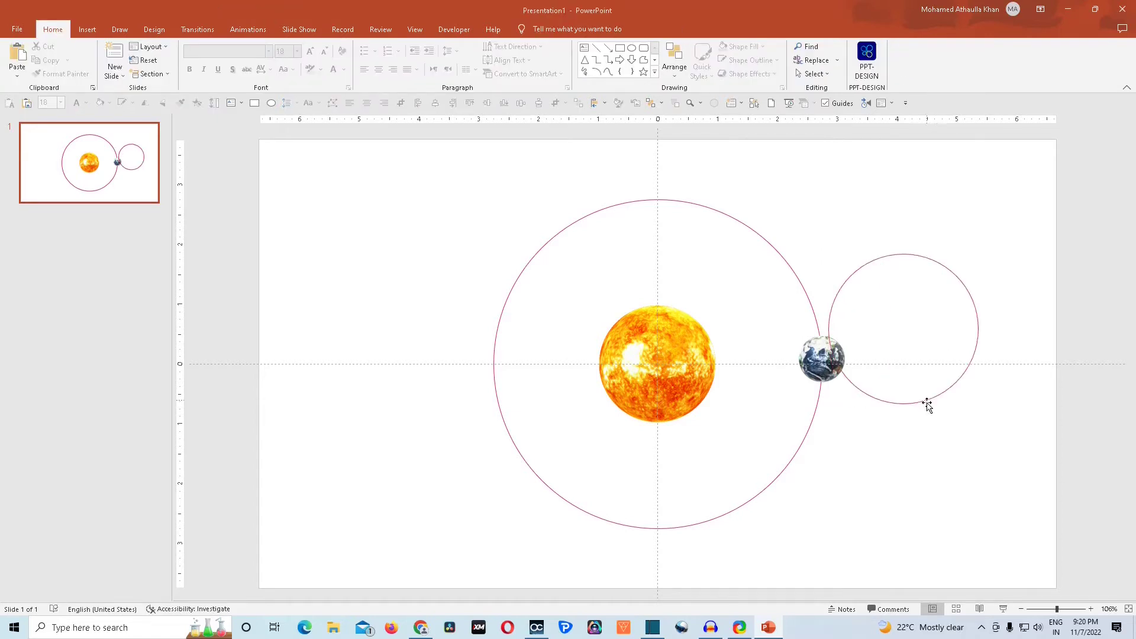
Step: Centre the small circle on the Earth and move both onto the Sun's orbit
{"action": "left_click", "coordinate": [927, 404]}
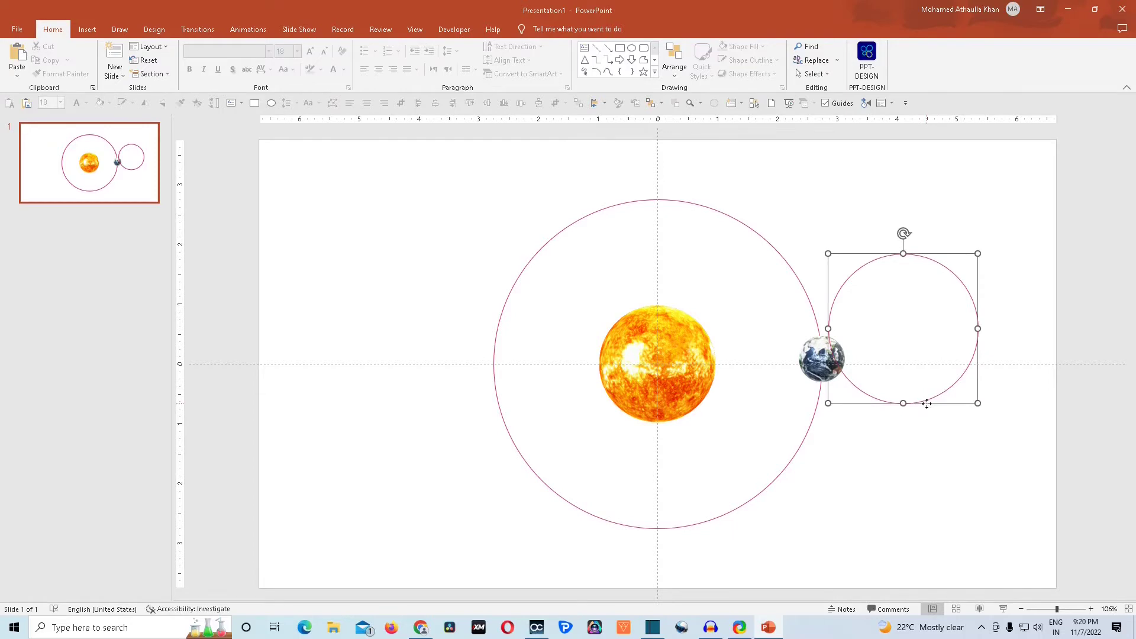
{"action": "left_click", "coordinate": [817, 363], "text": "shift"}
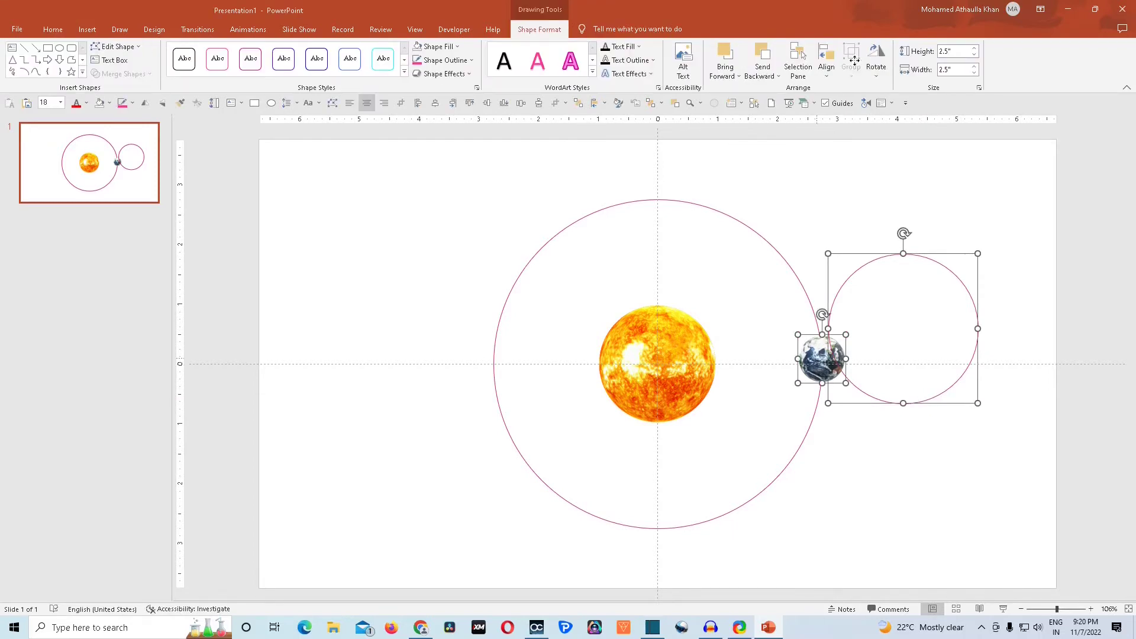
{"action": "left_click", "coordinate": [826, 62]}
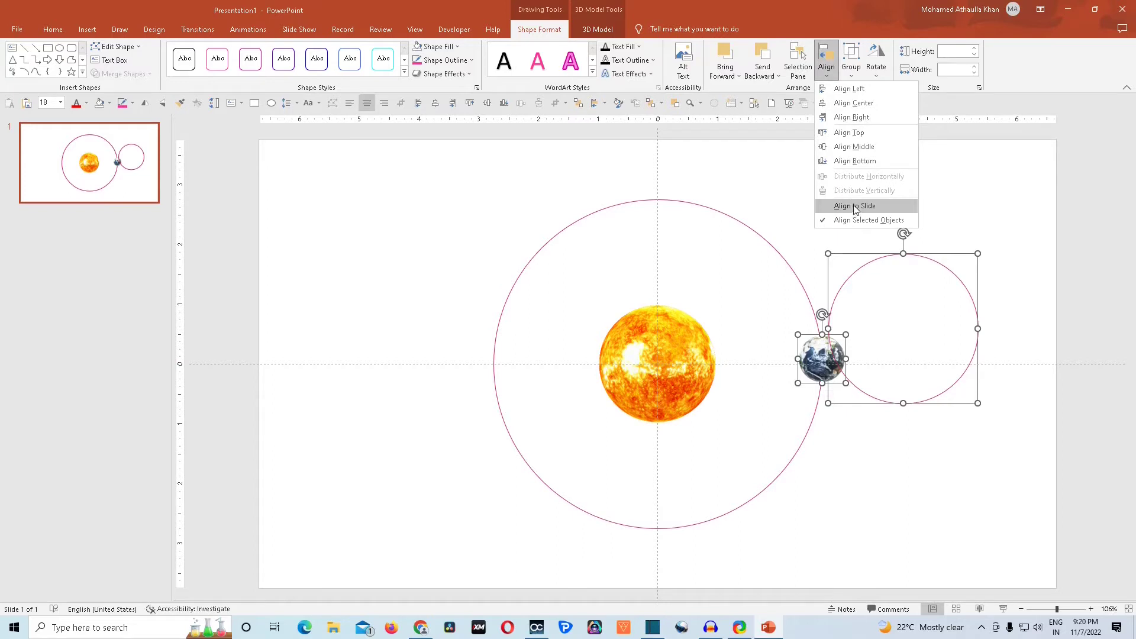
{"action": "left_click", "coordinate": [853, 103]}
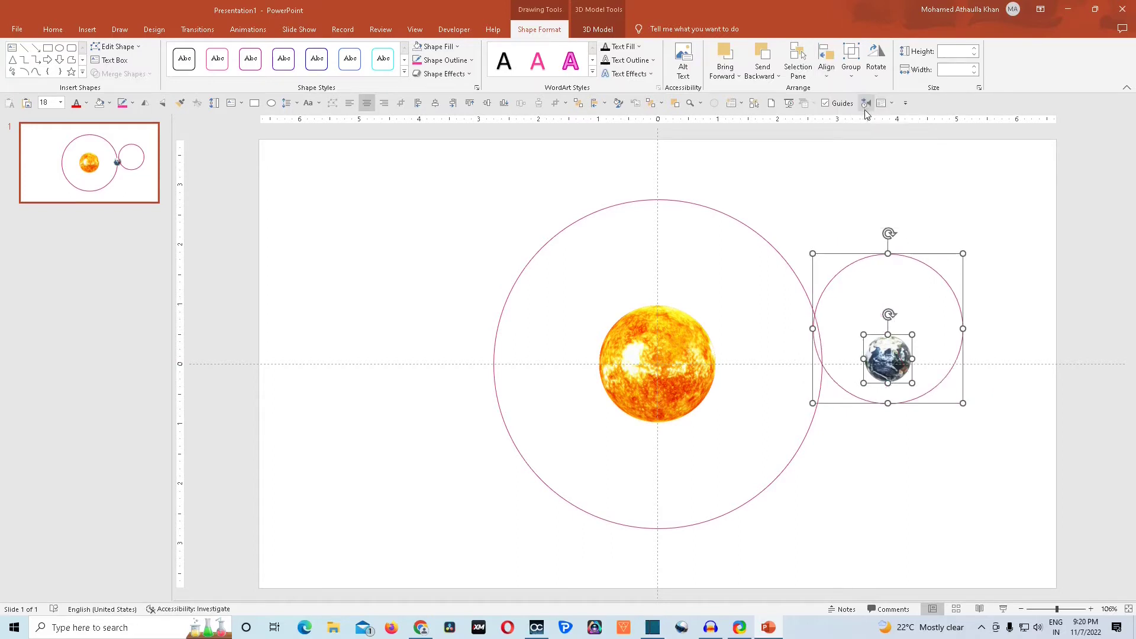
{"action": "left_click", "coordinate": [828, 78]}
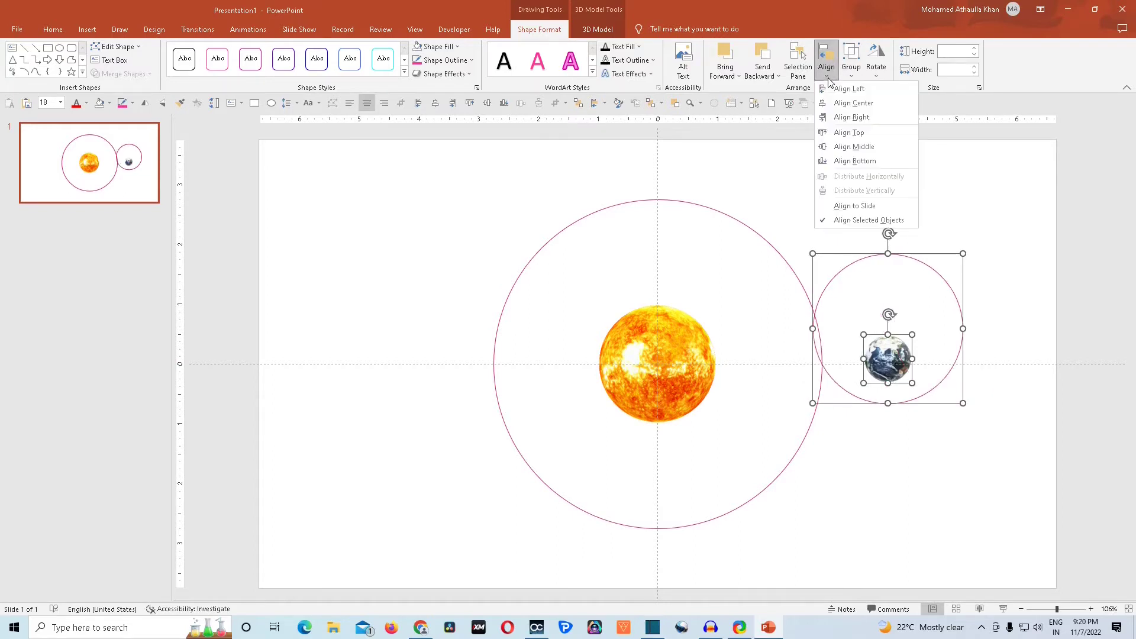
{"action": "left_click", "coordinate": [868, 148]}
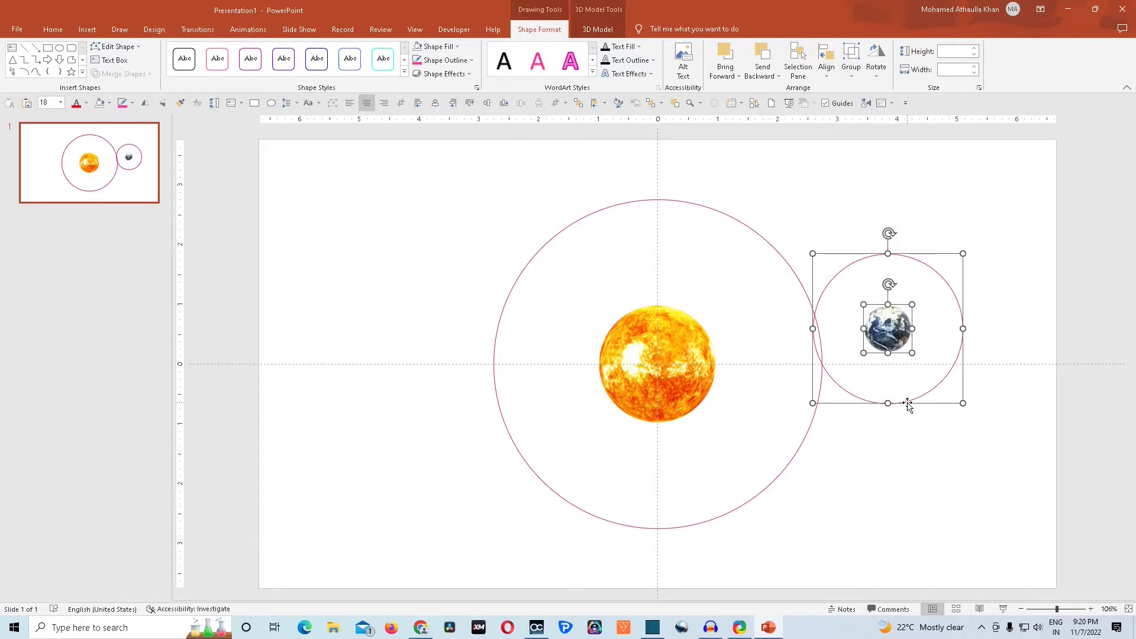
{"action": "left_click_drag", "start_coordinate": [908, 404], "coordinate": [841, 439]}
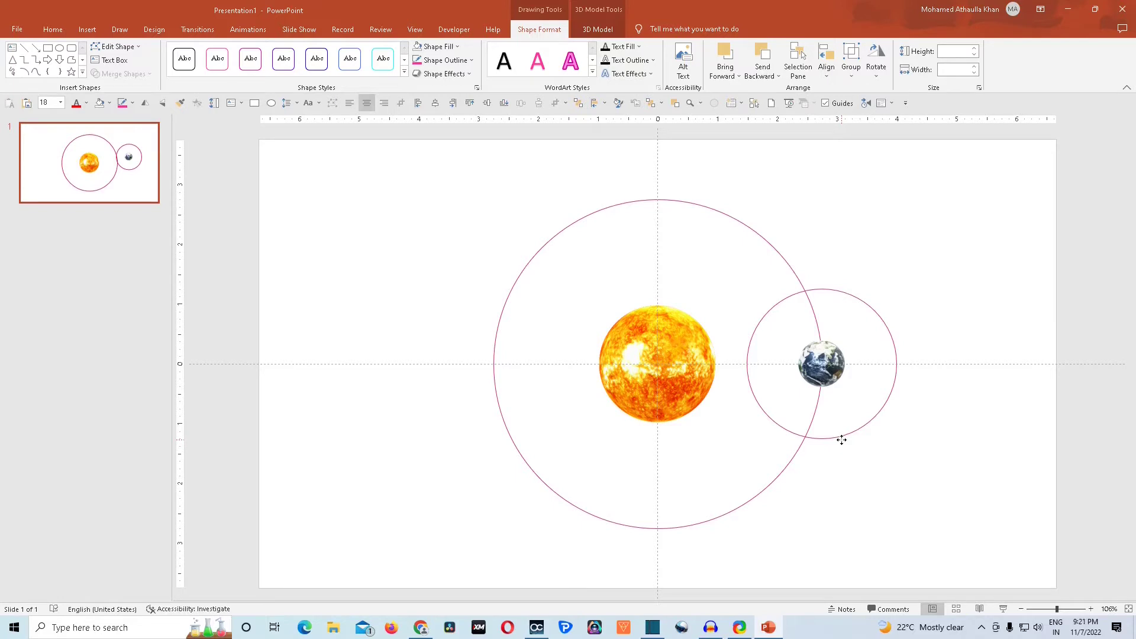
{"action": "left_click_drag", "start_coordinate": [841, 439], "coordinate": [841, 439]}
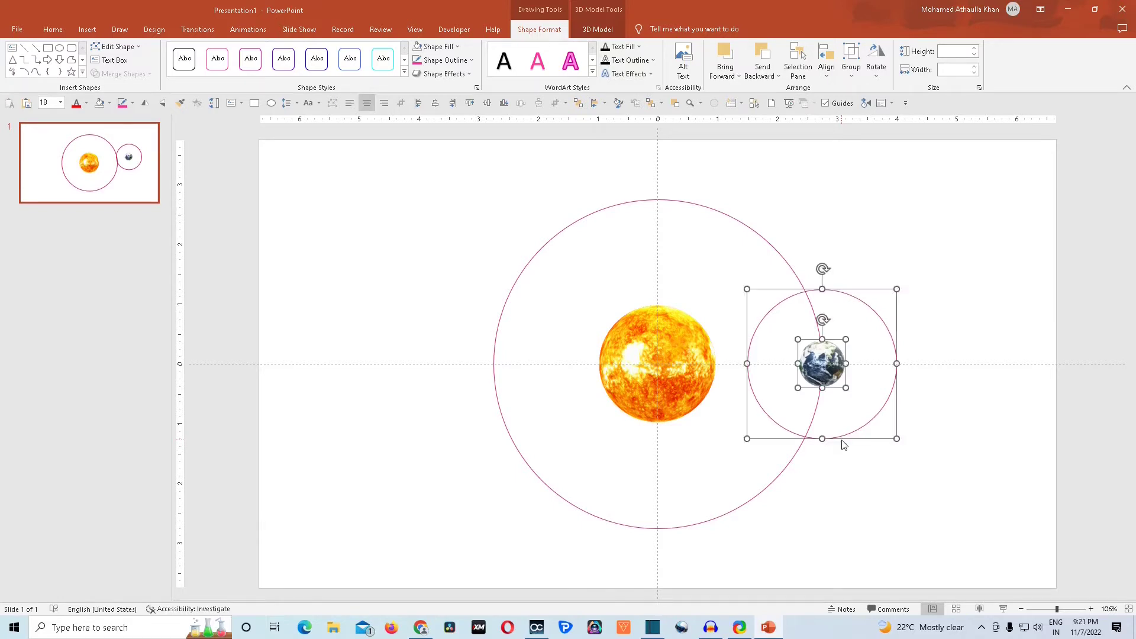
{"action": "left_click", "coordinate": [998, 283]}
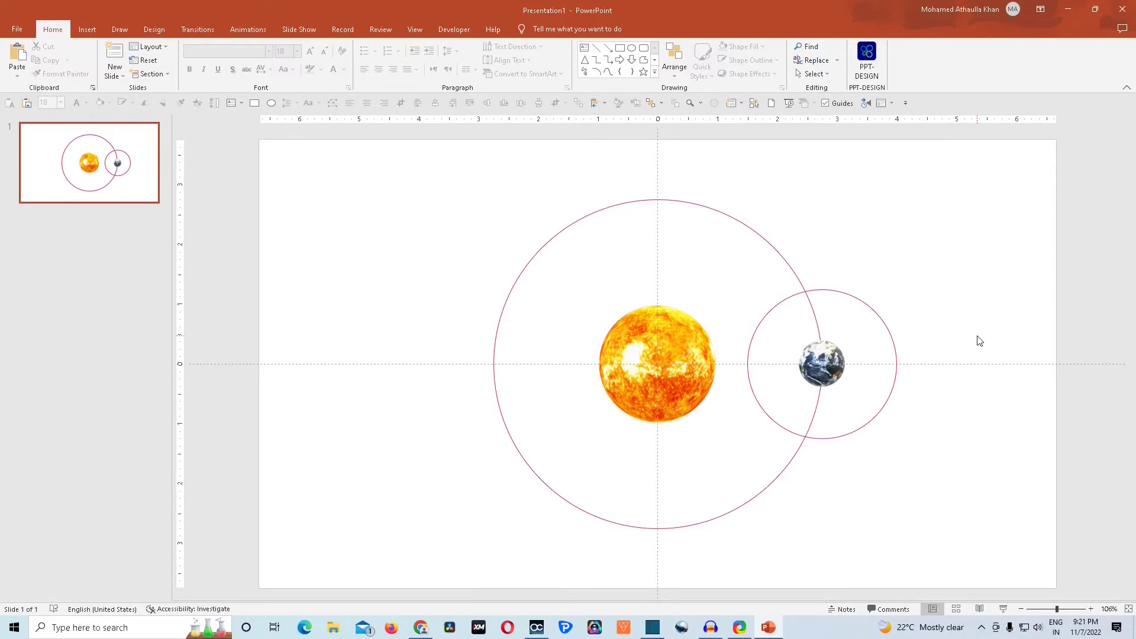
Step: Insert the grey moon sphere from the stock 3D models, searching 'moon'
{"action": "left_click", "coordinate": [87, 30]}
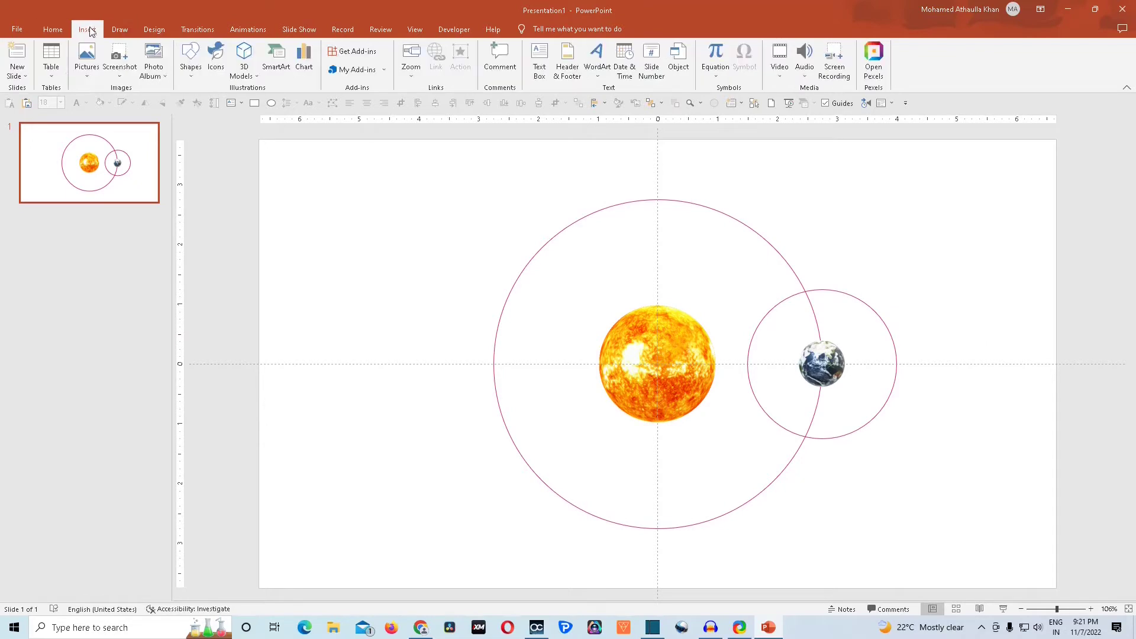
{"action": "left_click", "coordinate": [258, 79]}
{"action": "left_click", "coordinate": [279, 118]}
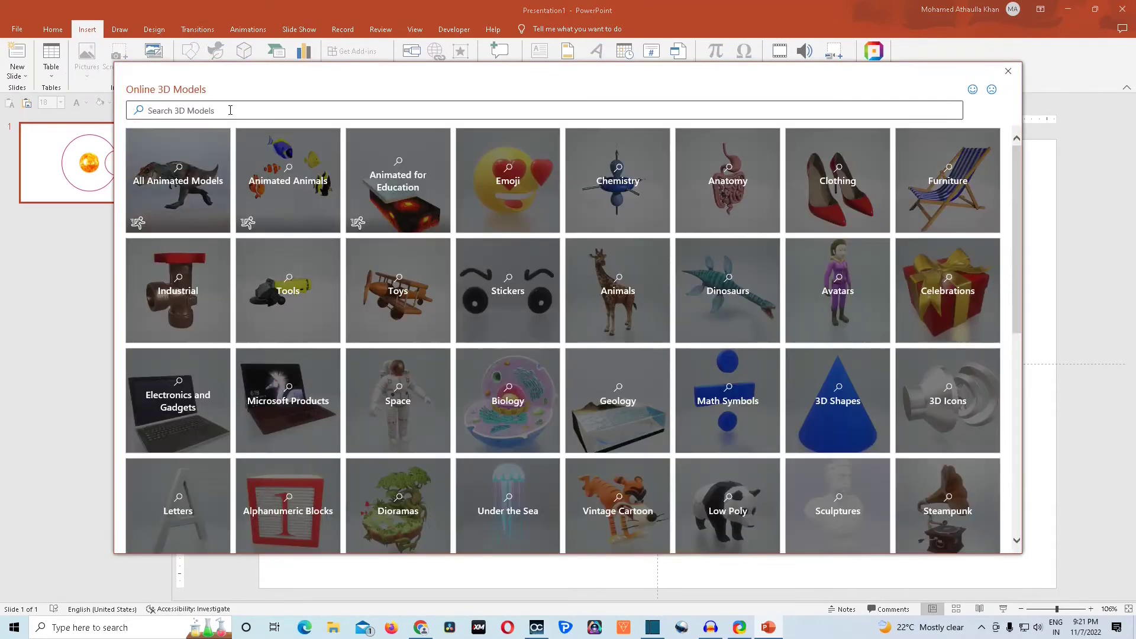
{"action": "left_click", "coordinate": [230, 110]}
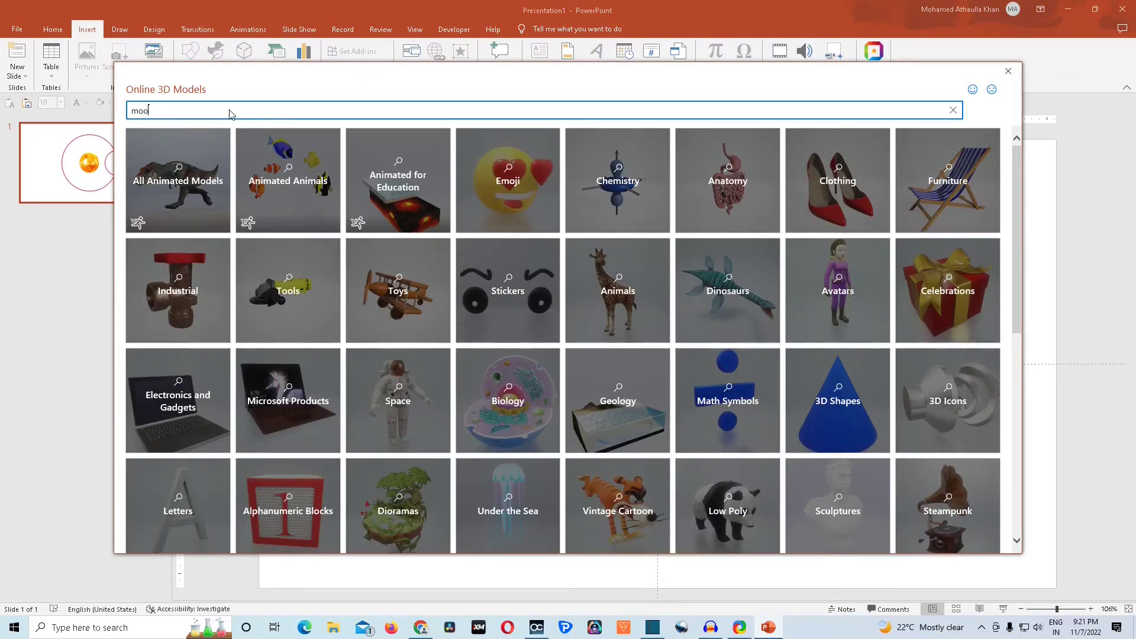
{"action": "type", "text": "moon"}
{"action": "key", "text": "Return"}
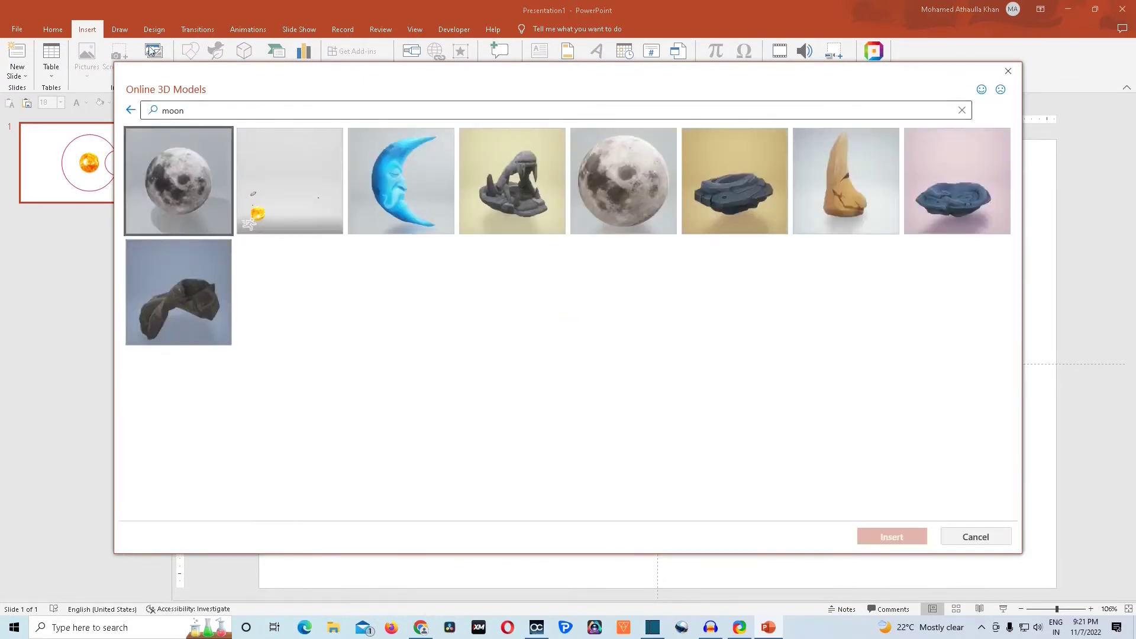
{"action": "left_click", "coordinate": [637, 195]}
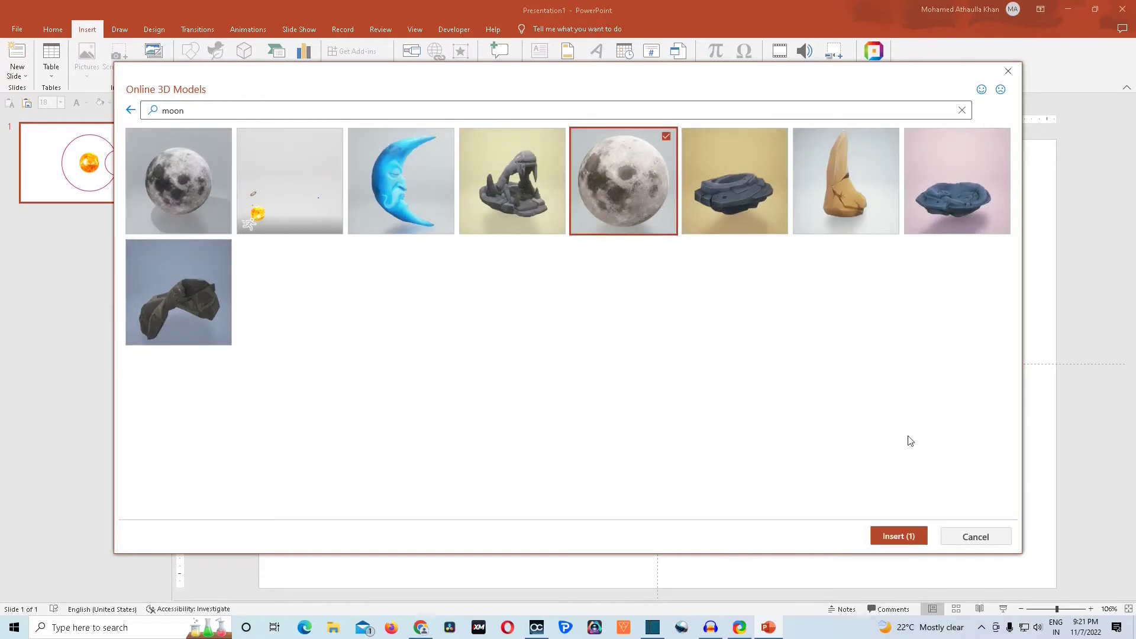
{"action": "left_click", "coordinate": [903, 540]}
Step: Resize the moon to 0.3 by 0.3 inches
{"action": "left_click", "coordinate": [640, 52]}
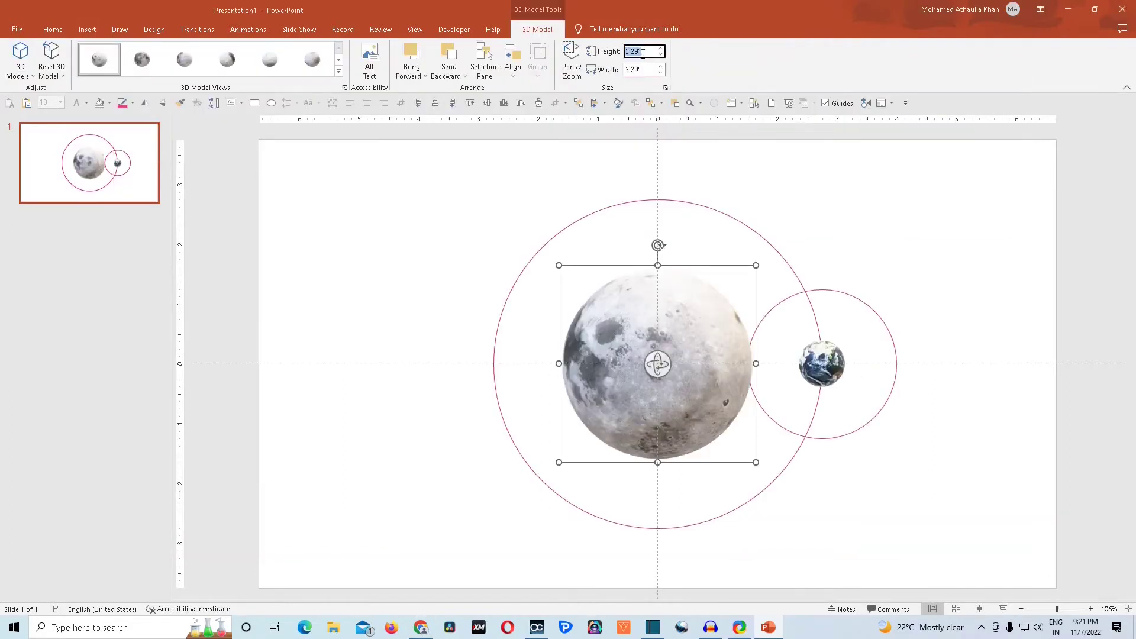
{"action": "type", "text": "0.3"}
{"action": "left_click", "coordinate": [646, 70]}
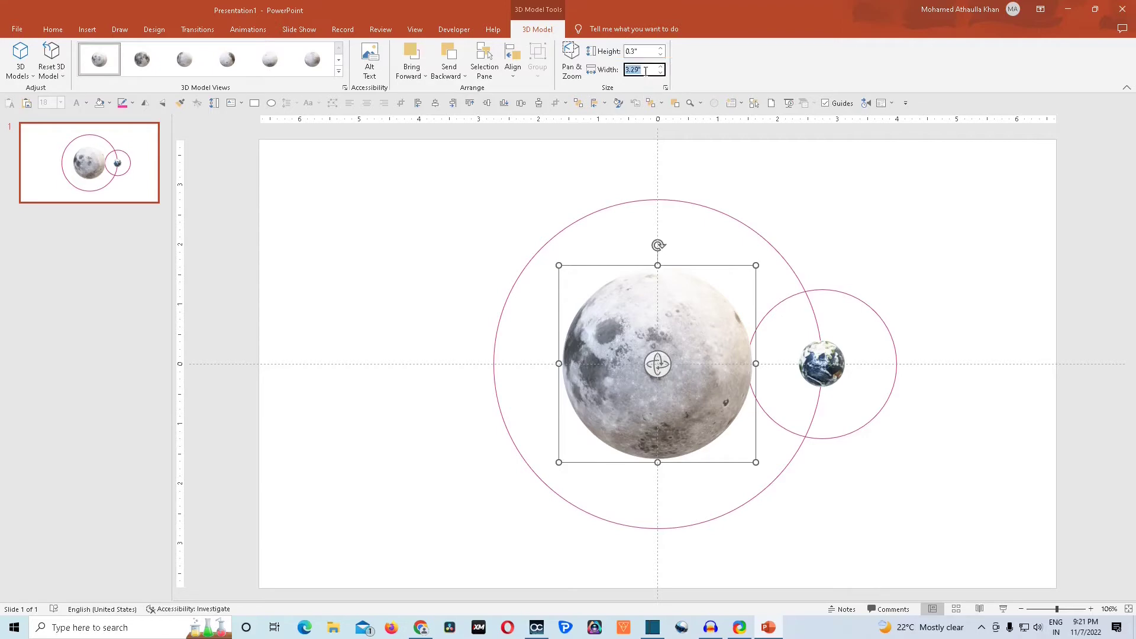
{"action": "type", "text": "0.3"}
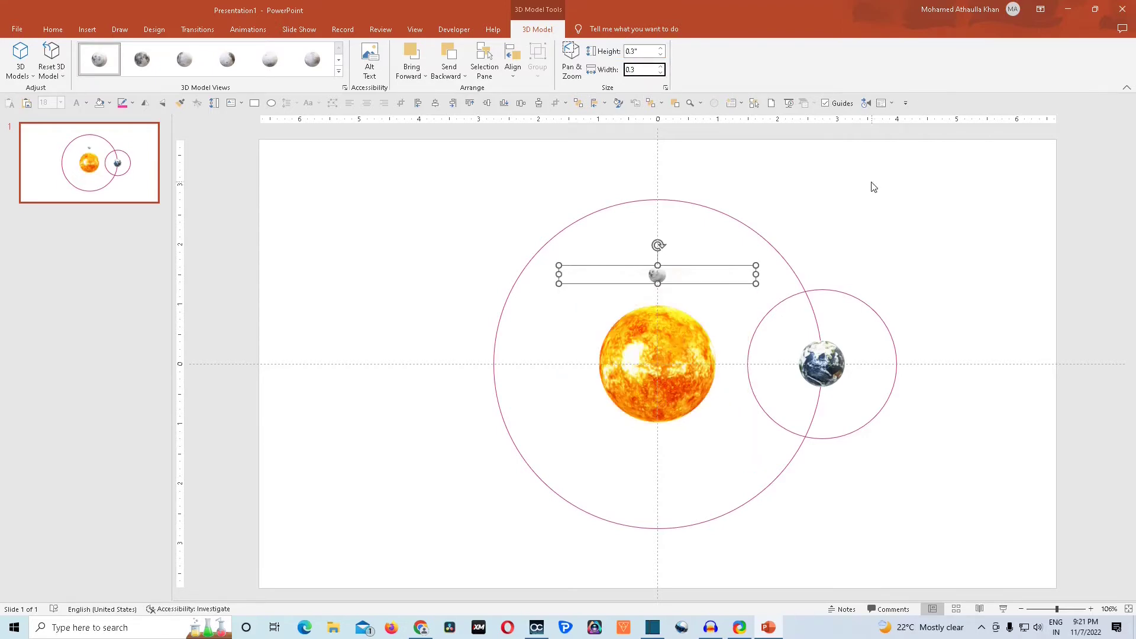
{"action": "left_click", "coordinate": [568, 304]}
Step: Place the moon on the left edge of the Earth's orbit circle
{"action": "left_click_drag", "start_coordinate": [567, 304], "coordinate": [745, 394]}
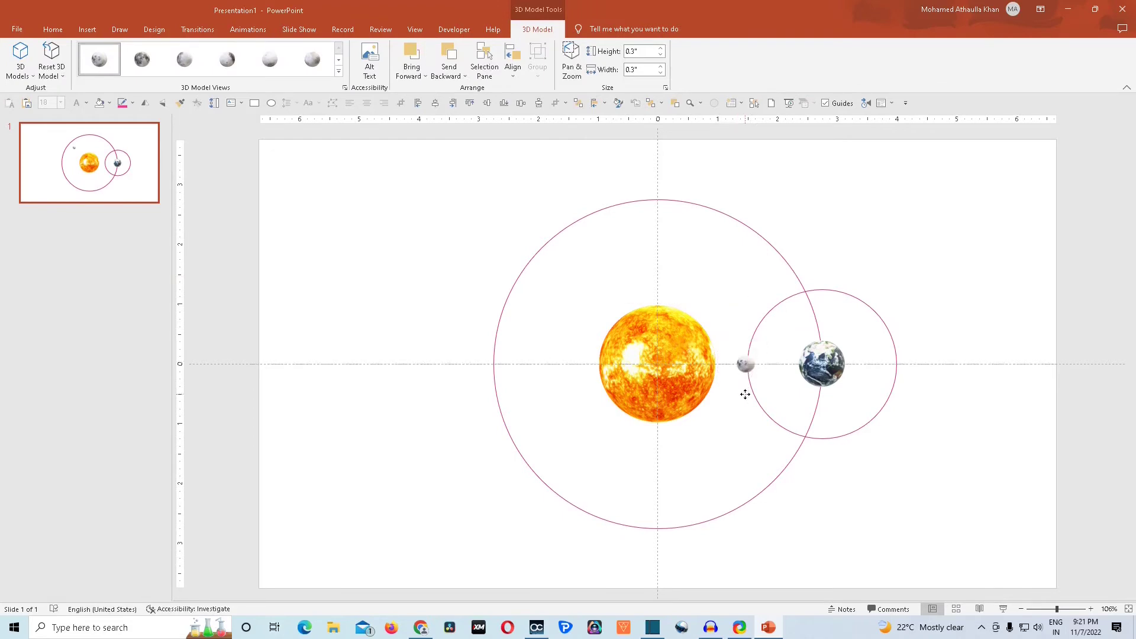
{"action": "left_click", "coordinate": [852, 297]}
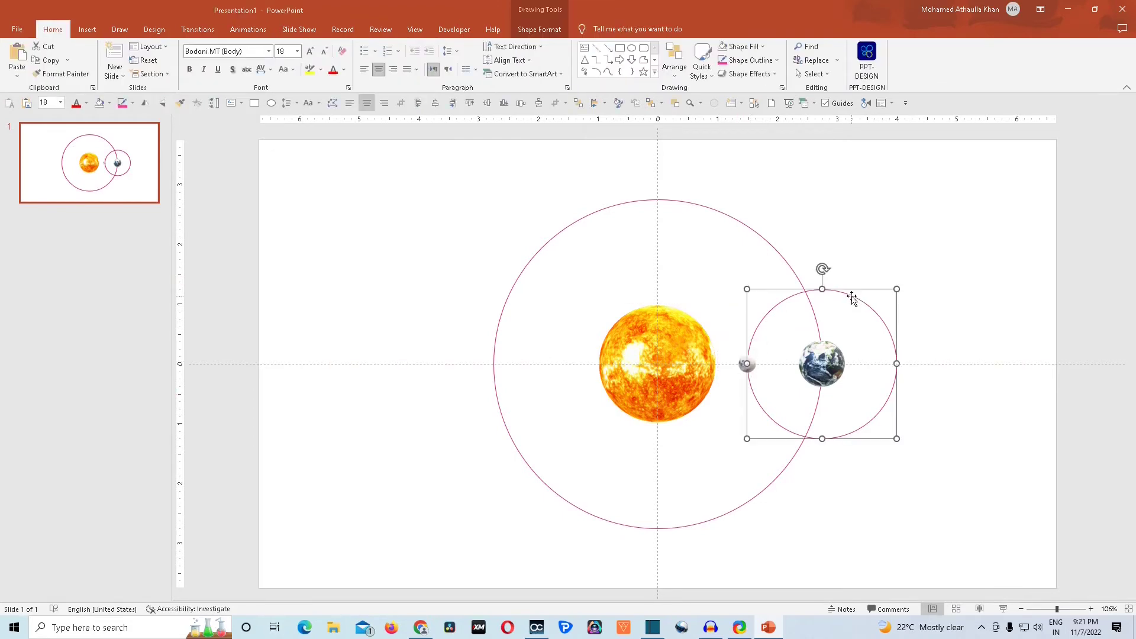
{"action": "left_click", "coordinate": [749, 365], "text": "shift"}
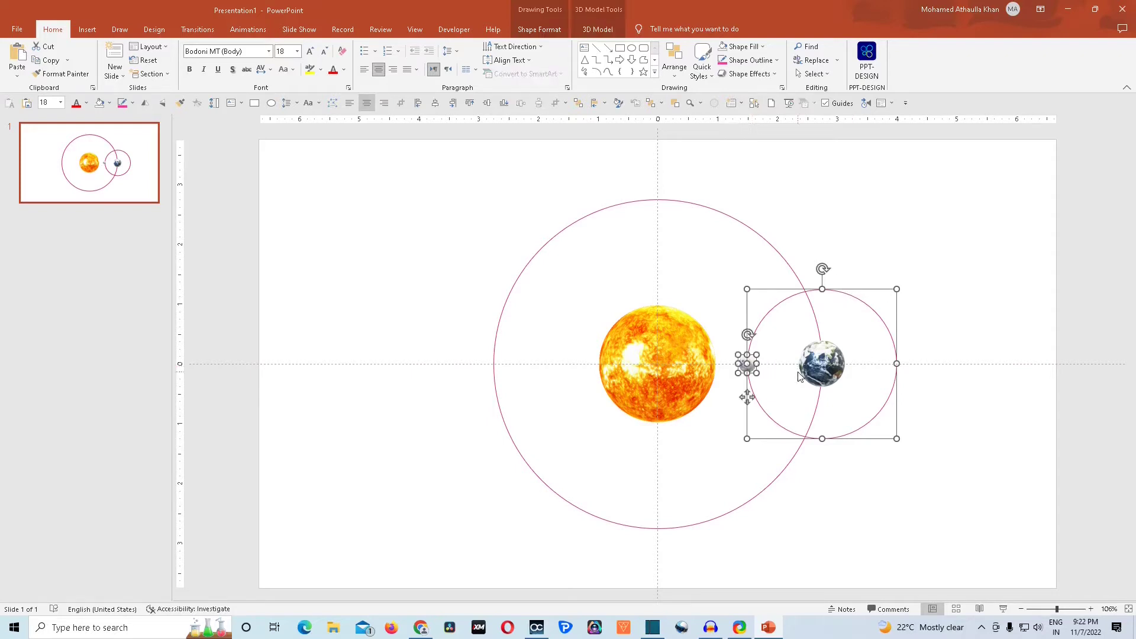
{"action": "left_click", "coordinate": [947, 312]}
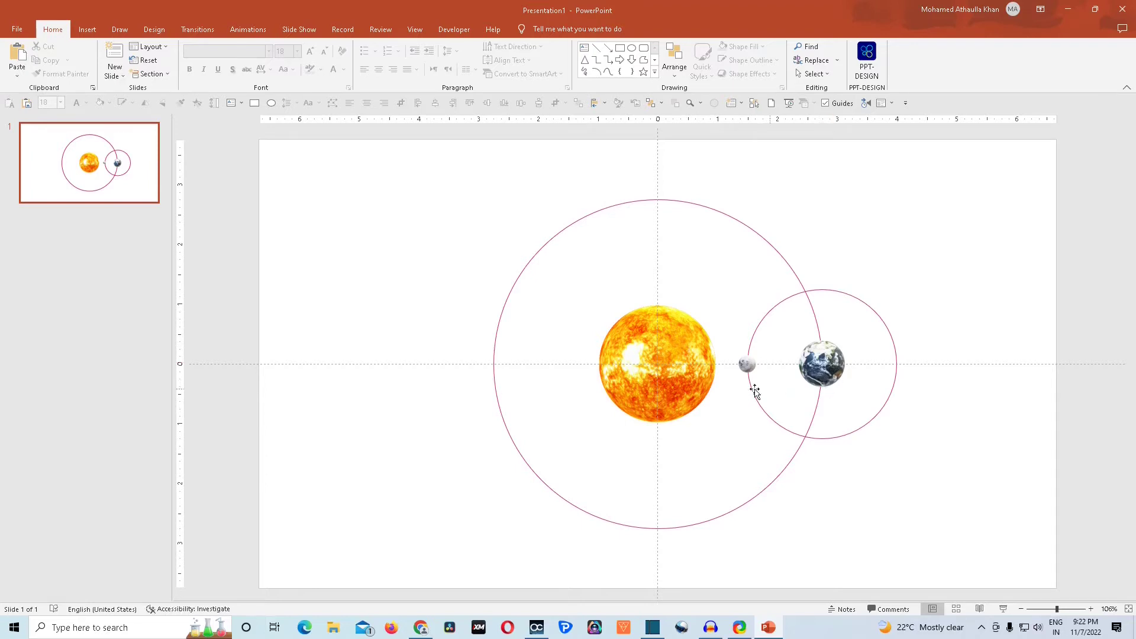
Step: Rotate the Sun model to show a different side
{"action": "left_click", "coordinate": [662, 355]}
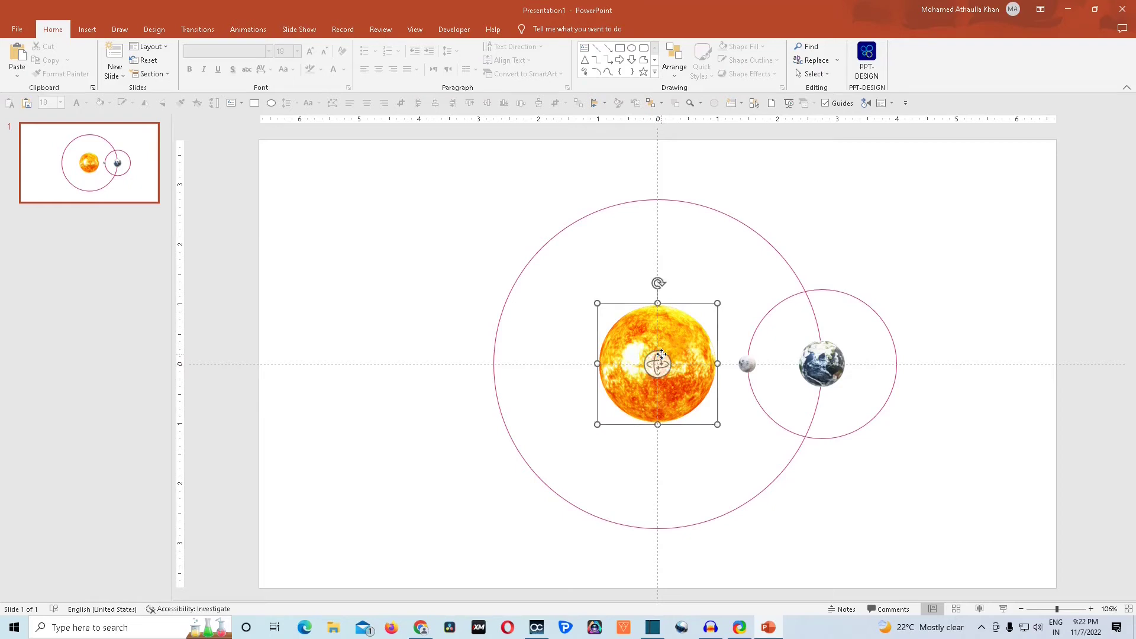
{"action": "mouse_move", "coordinate": [658, 359]}
{"action": "left_mouse_down"}
{"action": "mouse_move", "coordinate": [659, 398]}
{"action": "mouse_move", "coordinate": [658, 375]}
{"action": "left_mouse_up"}
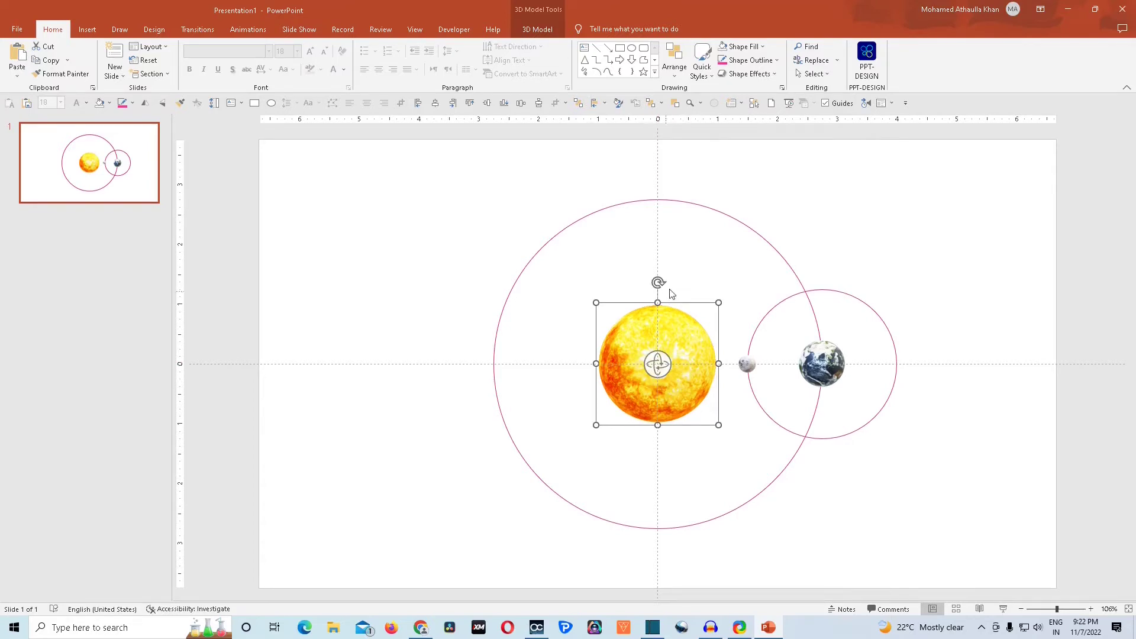
{"action": "left_click", "coordinate": [247, 31]}
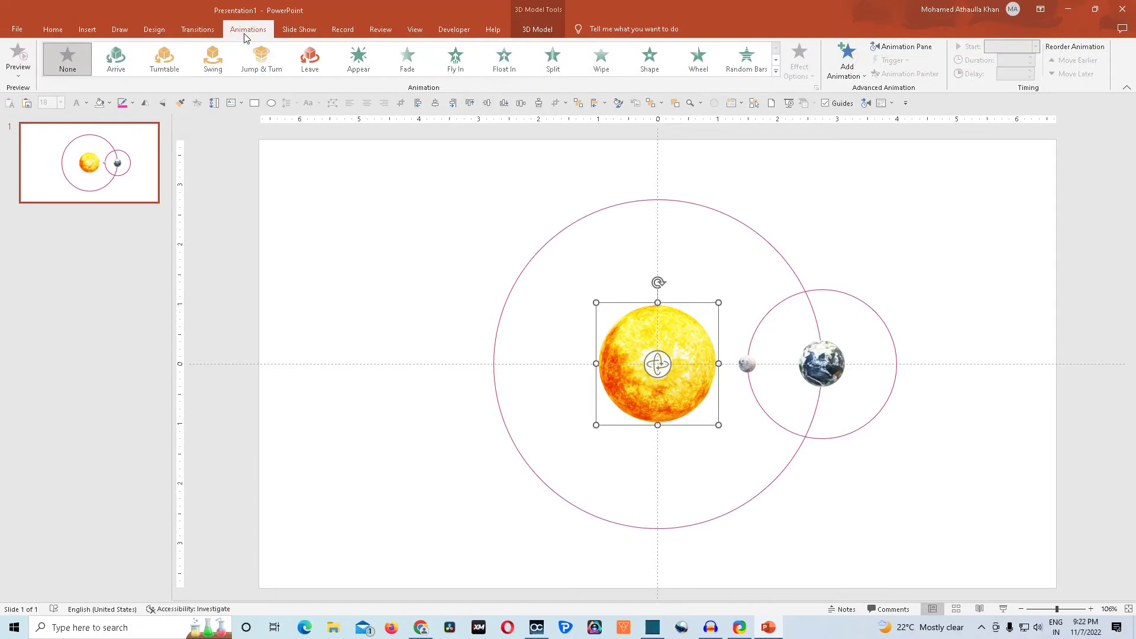
Step: Give the sun a Turntable animation without smooth start or end
{"action": "left_click", "coordinate": [166, 68]}
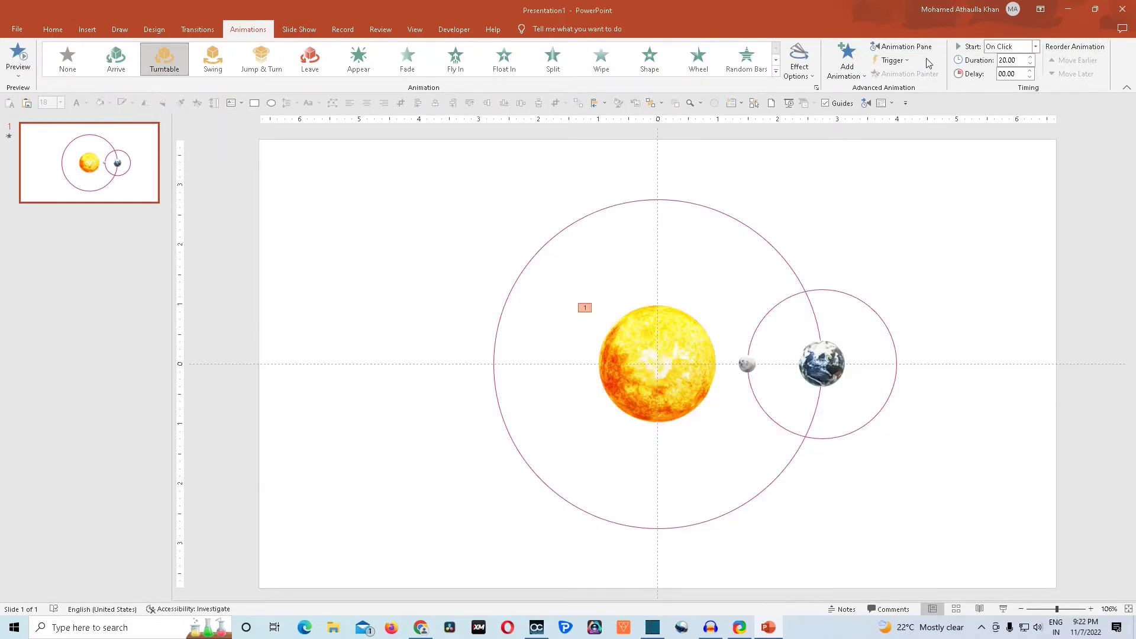
{"action": "left_click", "coordinate": [902, 47]}
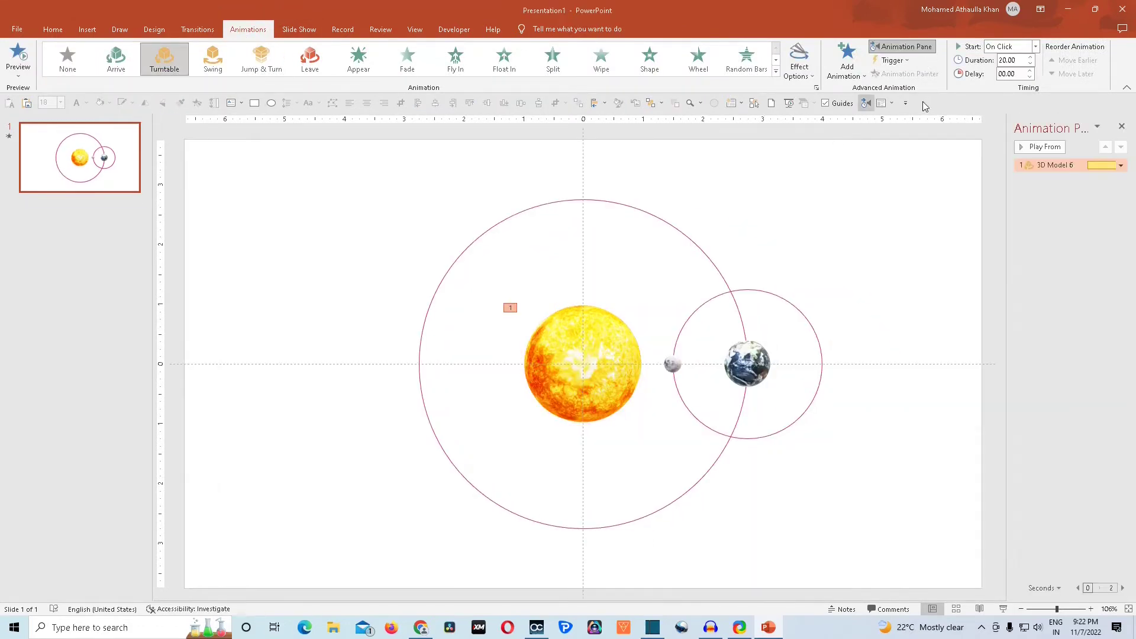
{"action": "left_click", "coordinate": [1121, 166]}
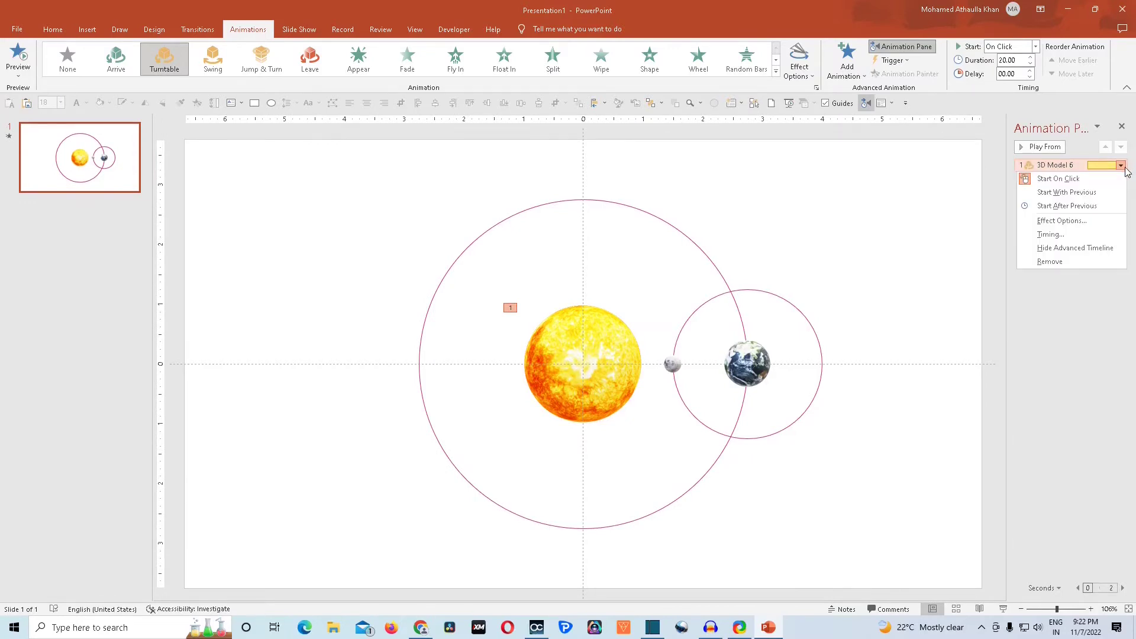
{"action": "left_click", "coordinate": [1097, 218]}
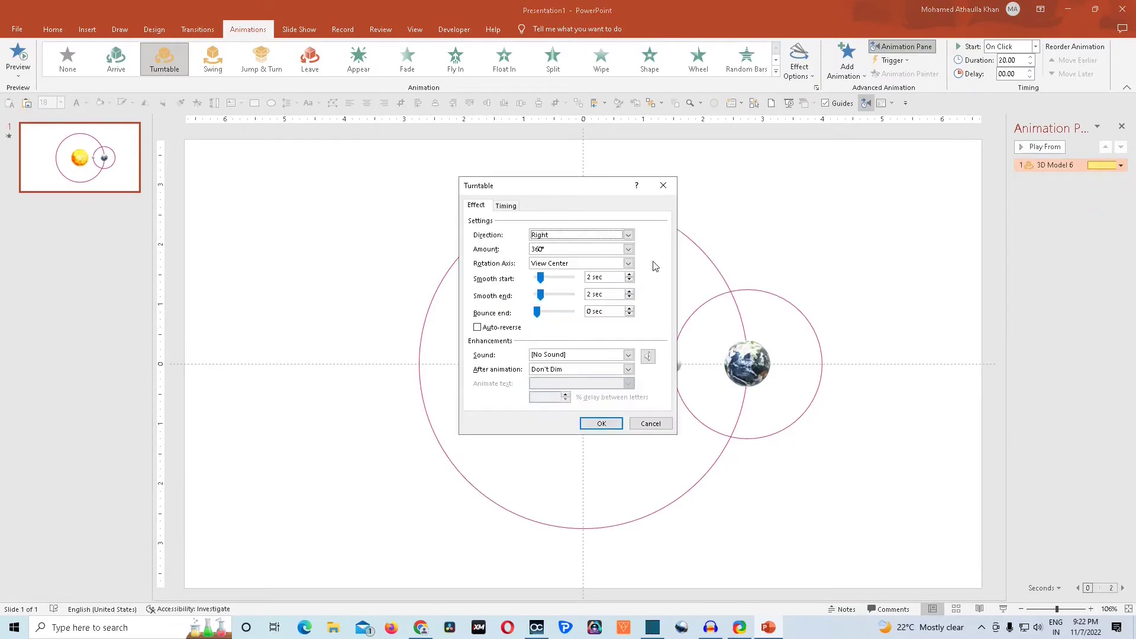
{"action": "mouse_move", "coordinate": [540, 281]}
{"action": "left_mouse_down"}
{"action": "mouse_move", "coordinate": [500, 283]}
{"action": "mouse_move", "coordinate": [531, 299]}
{"action": "left_mouse_up"}
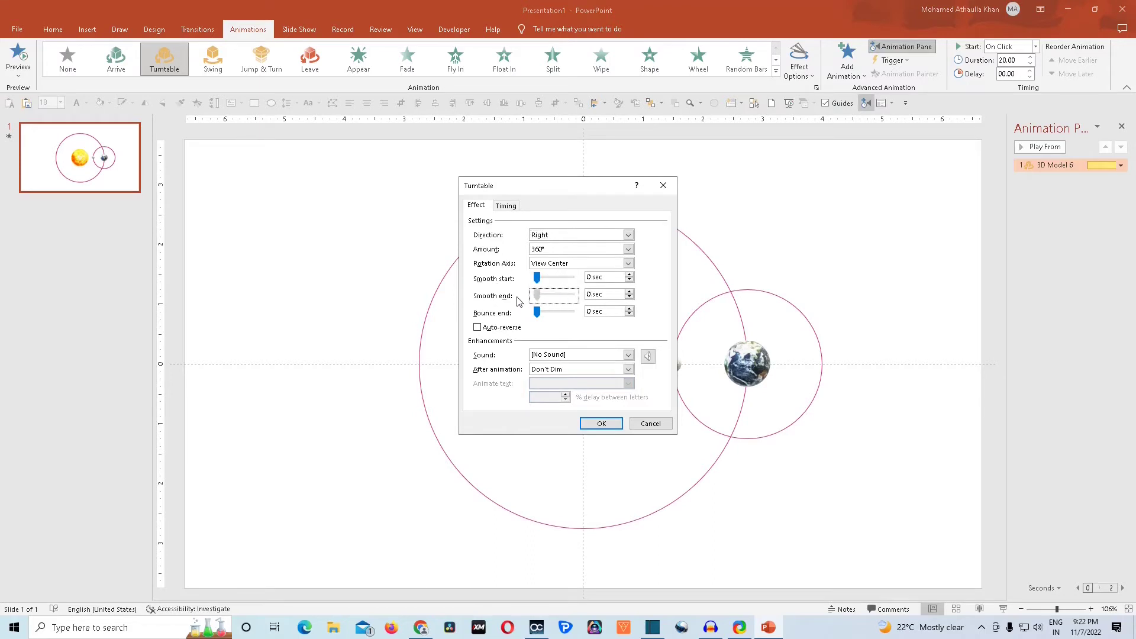
Step: Set the sun's spin: With Previous, 5 seconds, repeat until end of slide, counterclockwise
{"action": "left_click", "coordinate": [507, 206]}
{"action": "left_click", "coordinate": [599, 223]}
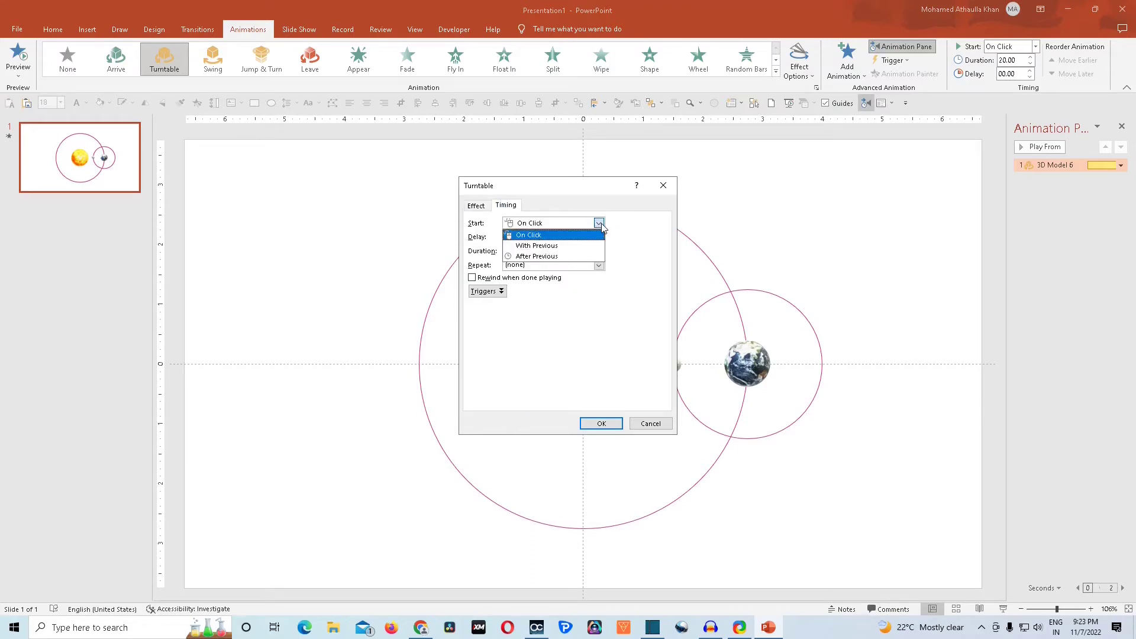
{"action": "left_click", "coordinate": [537, 246]}
{"action": "left_click", "coordinate": [599, 251]}
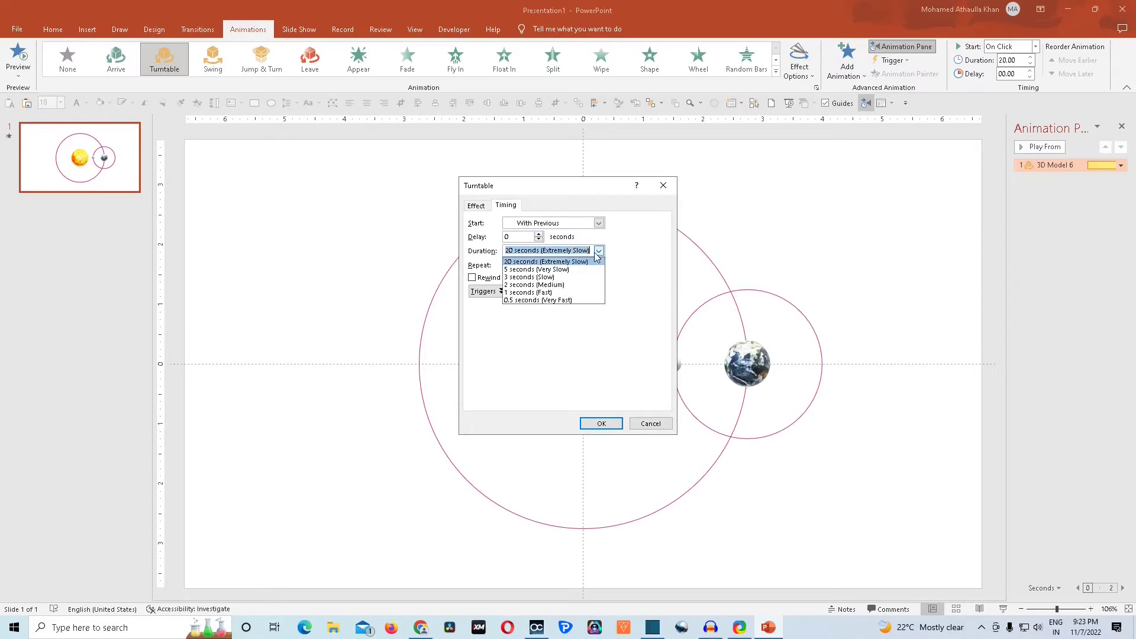
{"action": "left_click", "coordinate": [554, 269]}
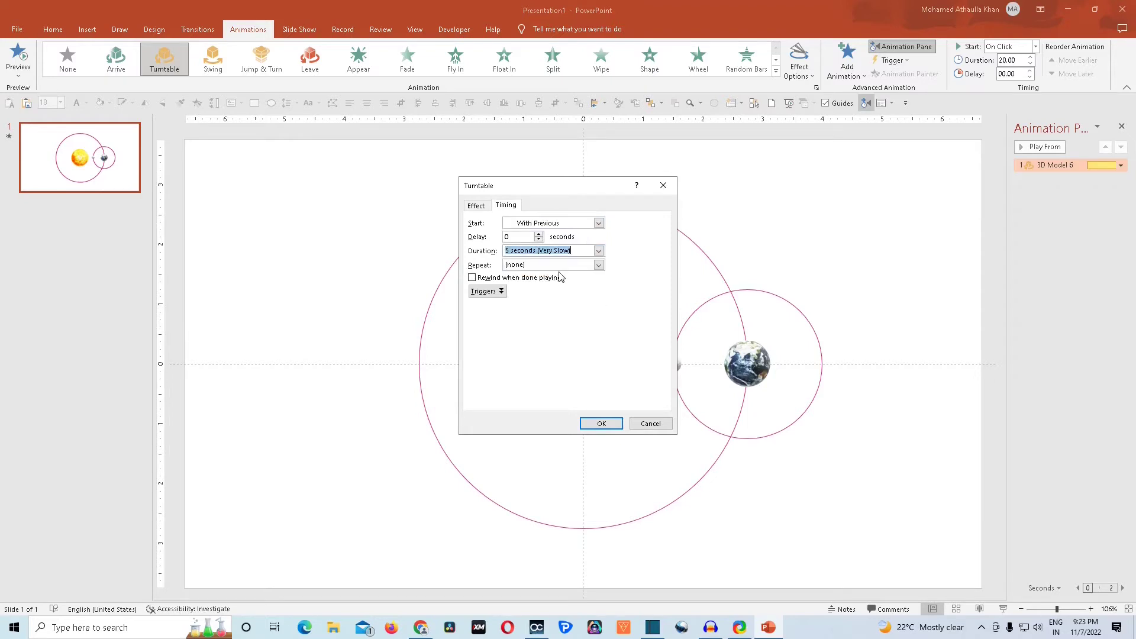
{"action": "left_click", "coordinate": [598, 265]}
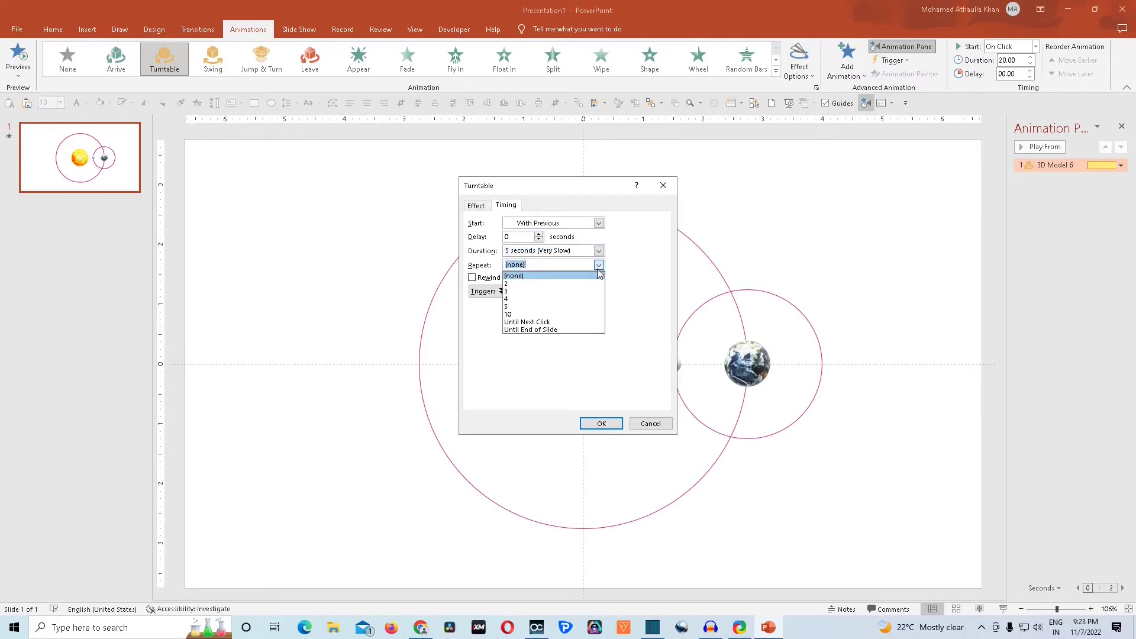
{"action": "left_click", "coordinate": [558, 330]}
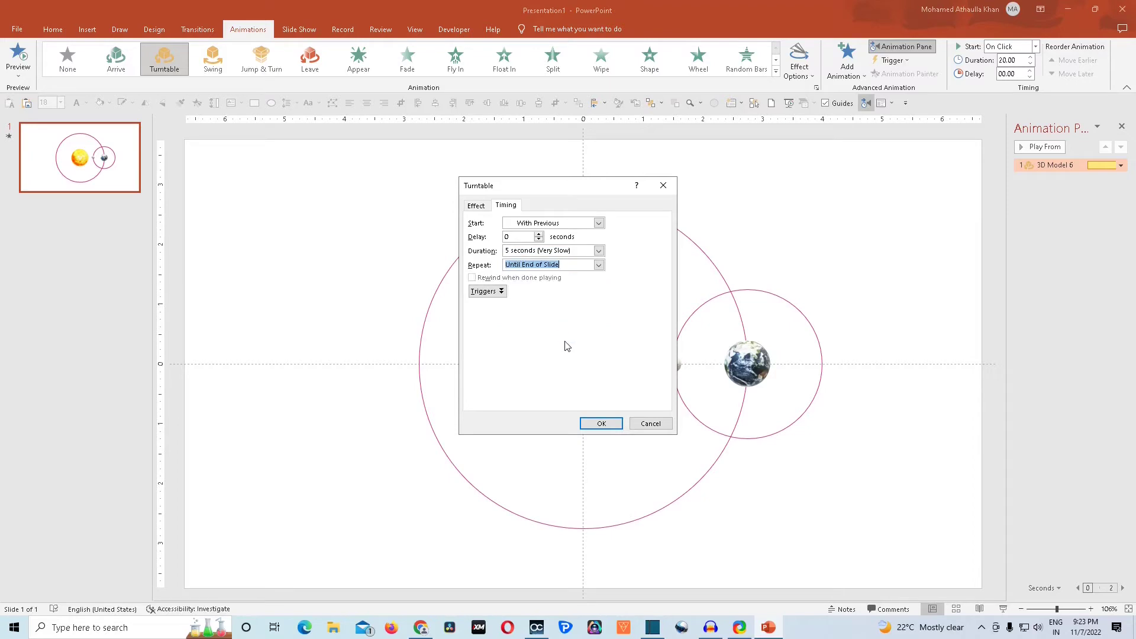
{"action": "left_click", "coordinate": [602, 425]}
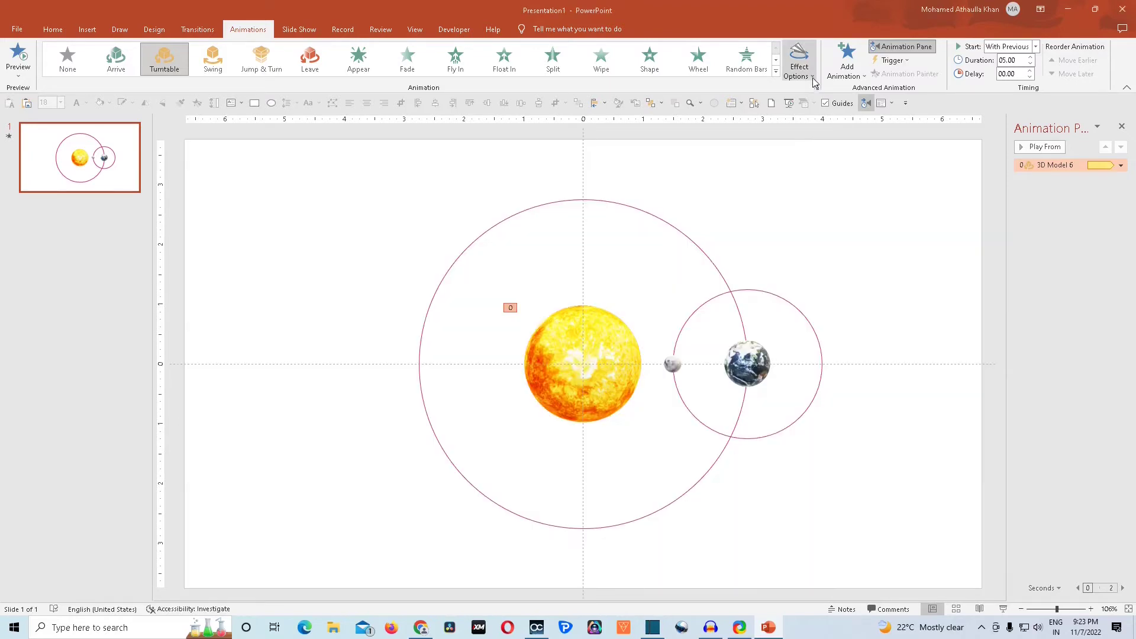
{"action": "left_click", "coordinate": [813, 77]}
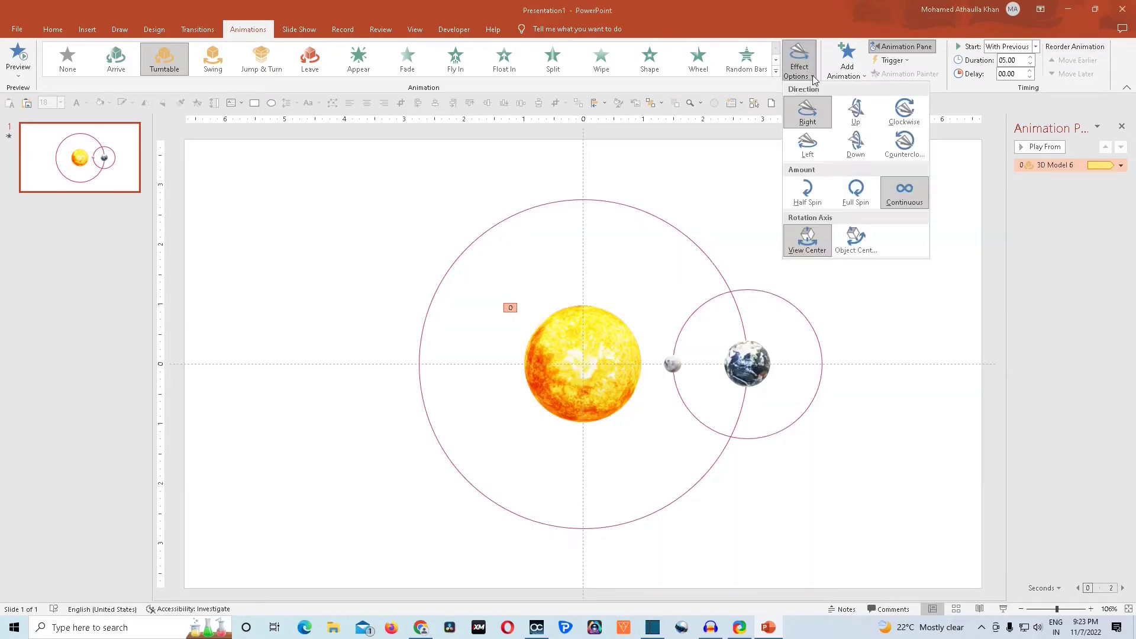
{"action": "left_click", "coordinate": [907, 145]}
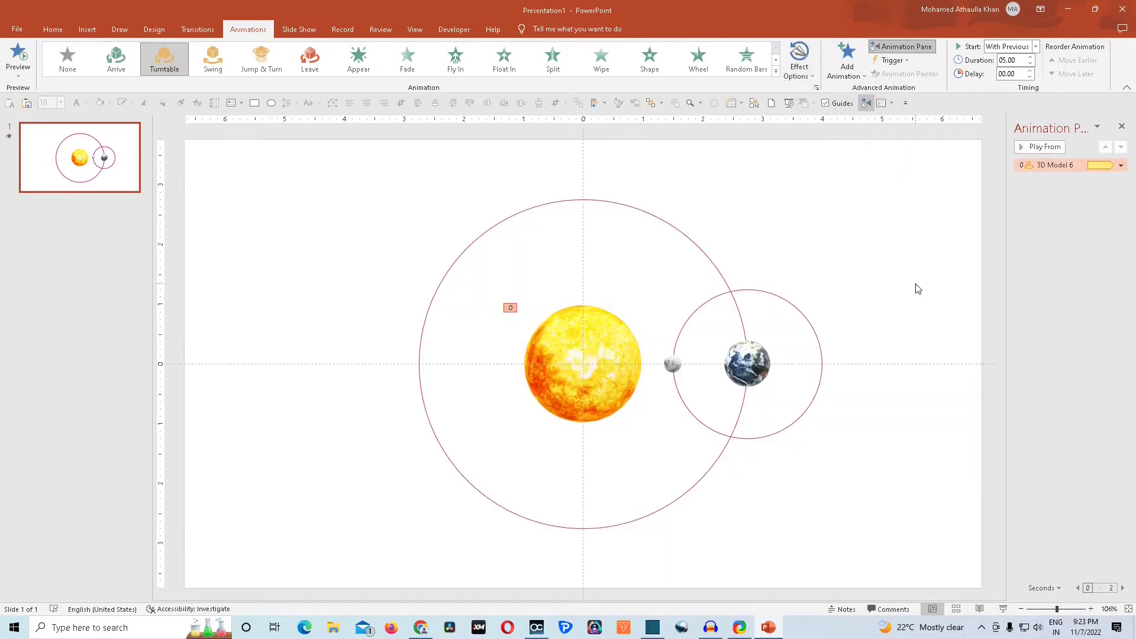
Step: Add a Turntable animation to the Earth
{"action": "left_click", "coordinate": [759, 373]}
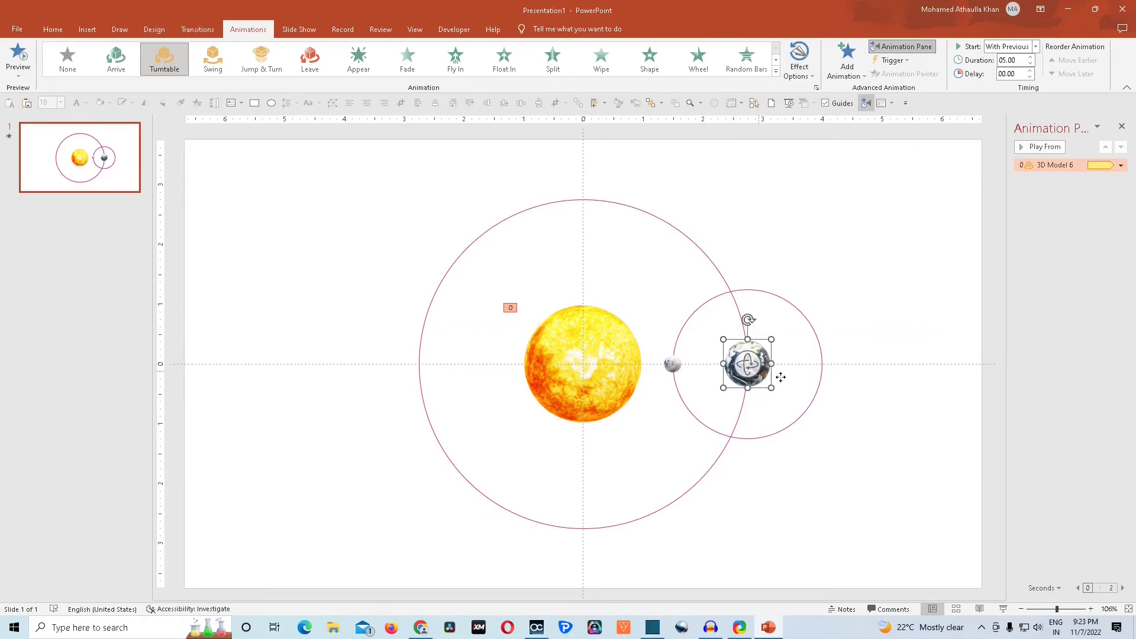
{"action": "left_click", "coordinate": [864, 77]}
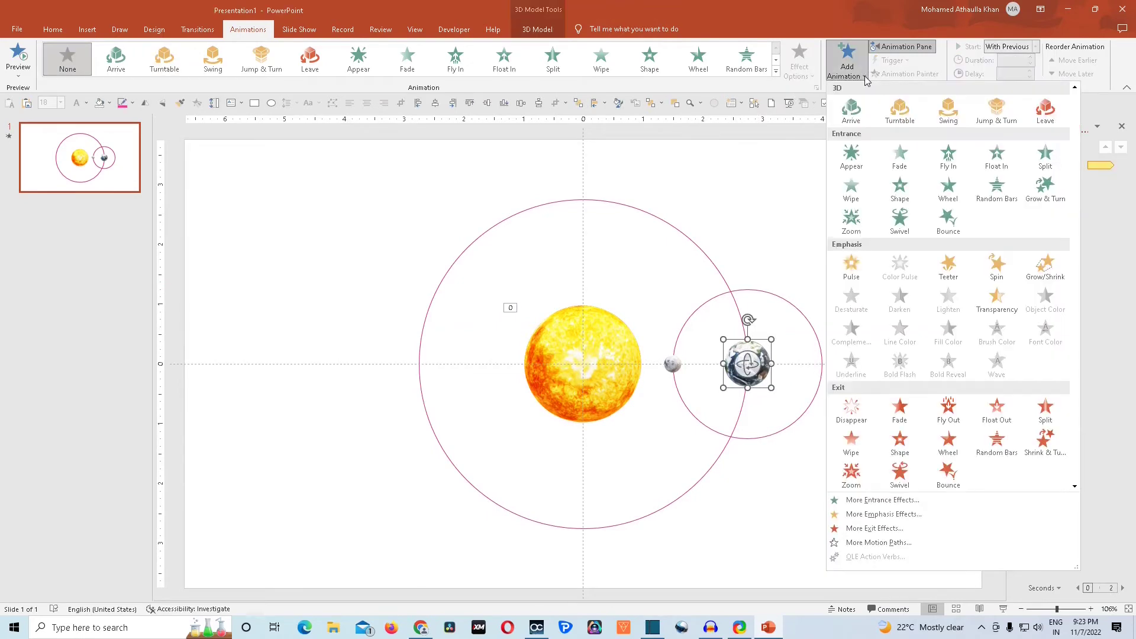
{"action": "left_click", "coordinate": [899, 110]}
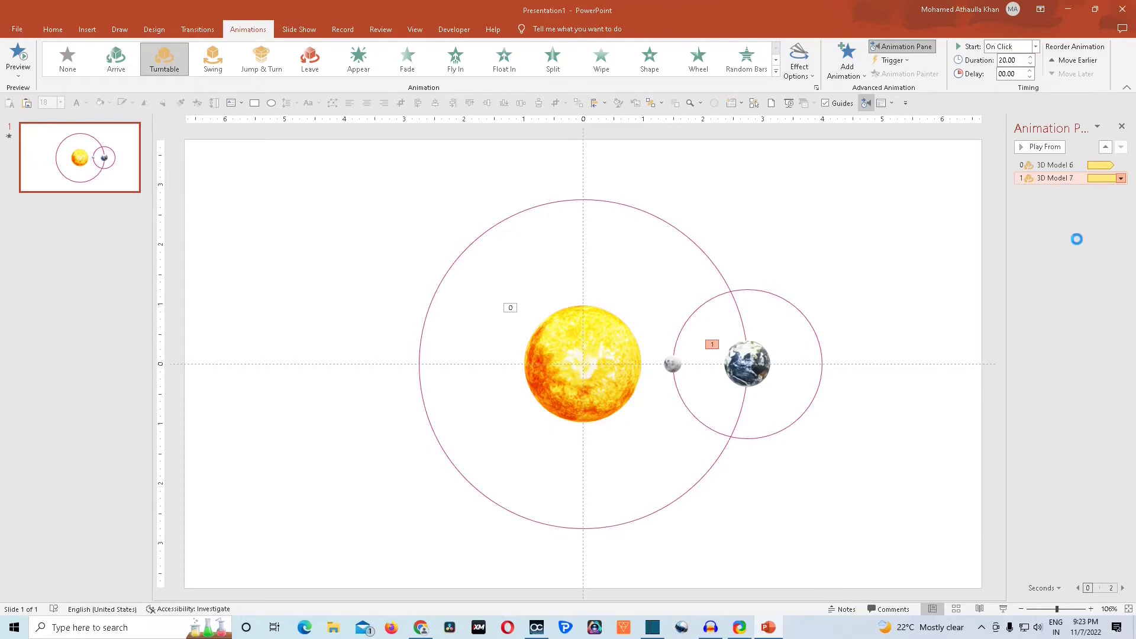
{"action": "double_click", "coordinate": [1059, 178]}
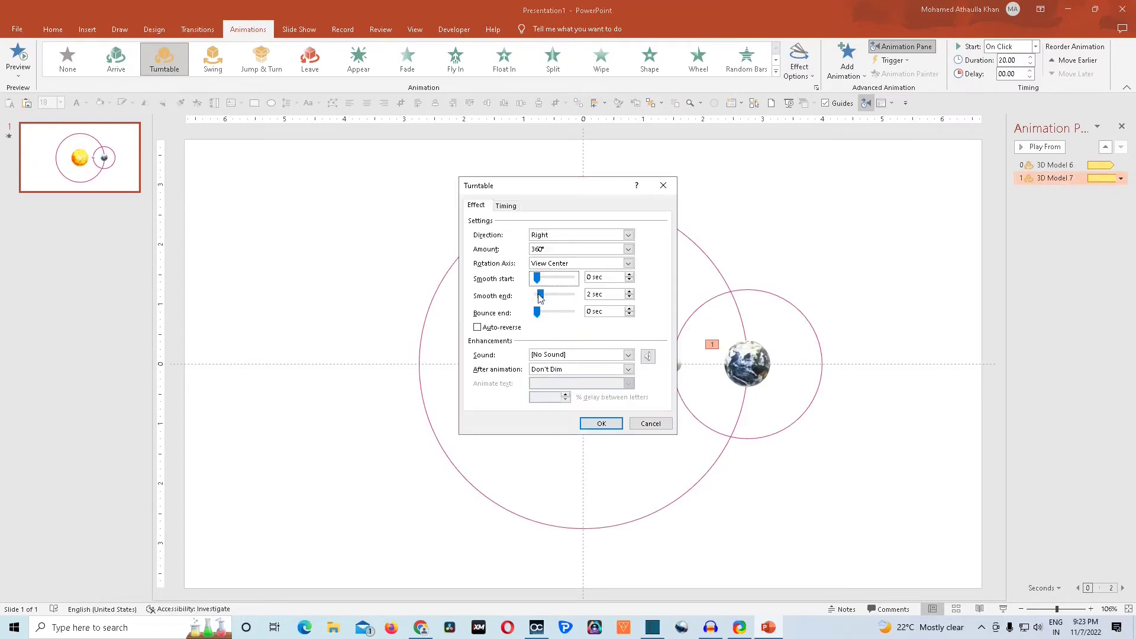
Step: Time the Earth spin With Previous, 5 seconds, repeating until end of slide
{"action": "left_click", "coordinate": [507, 207]}
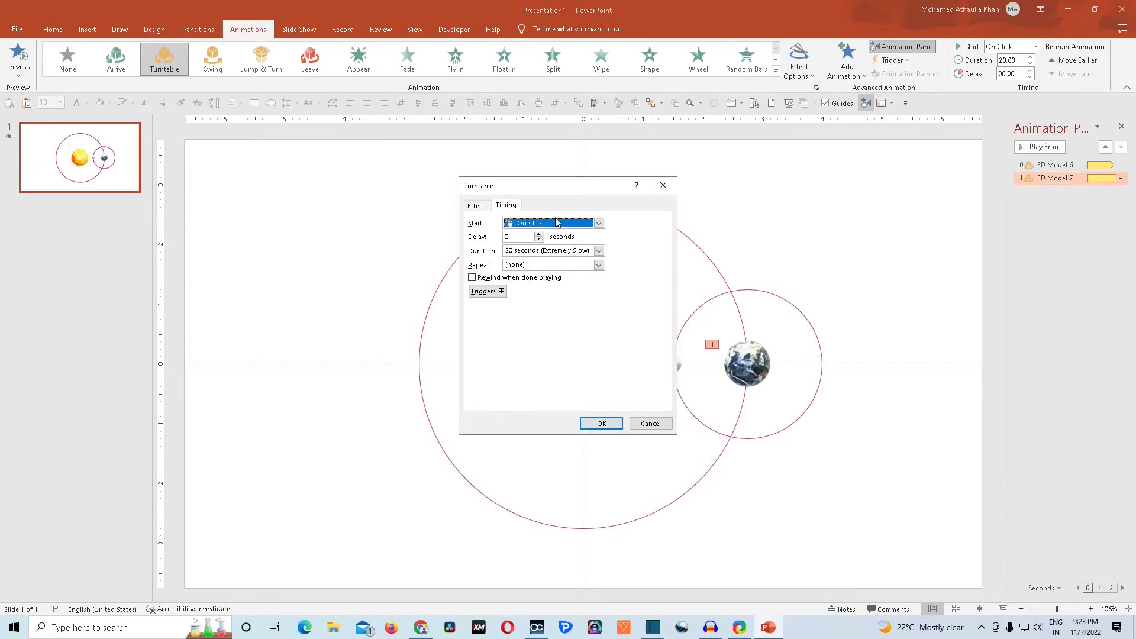
{"action": "left_click", "coordinate": [598, 223]}
{"action": "left_click", "coordinate": [569, 248]}
{"action": "left_click", "coordinate": [599, 250]}
{"action": "left_click", "coordinate": [599, 267]}
{"action": "left_click", "coordinate": [598, 266]}
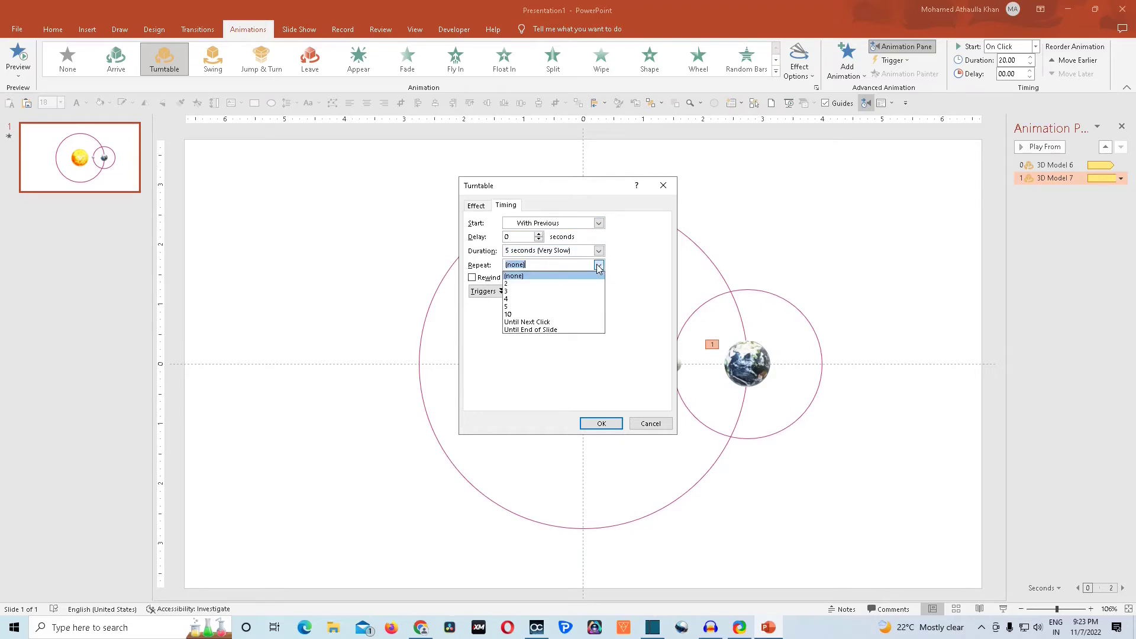
{"action": "left_click", "coordinate": [556, 329]}
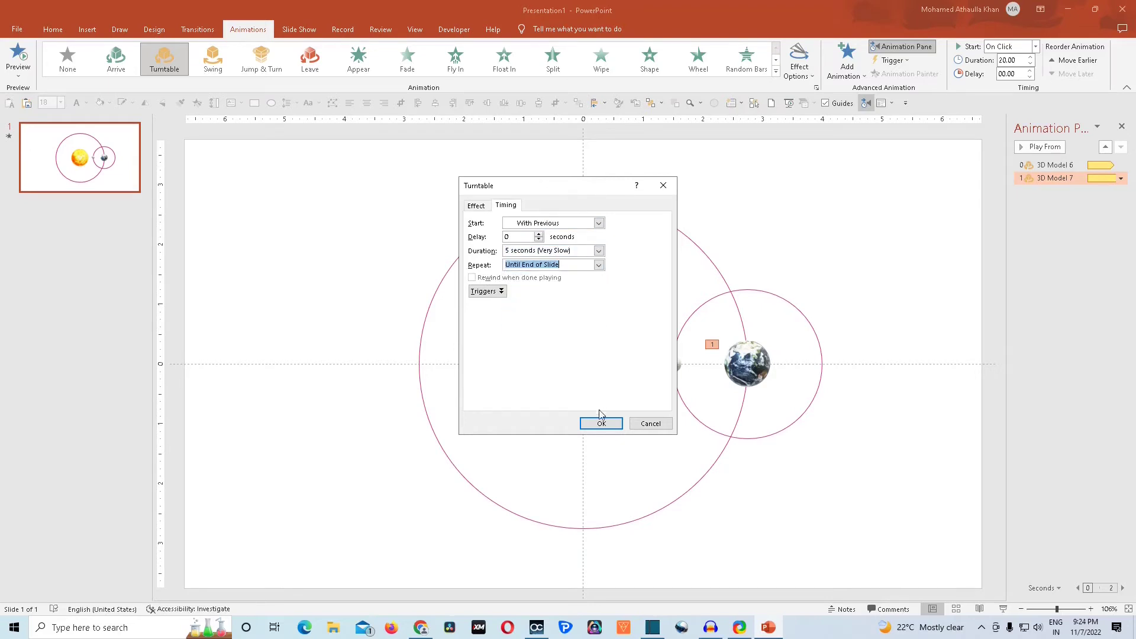
{"action": "left_click", "coordinate": [601, 421]}
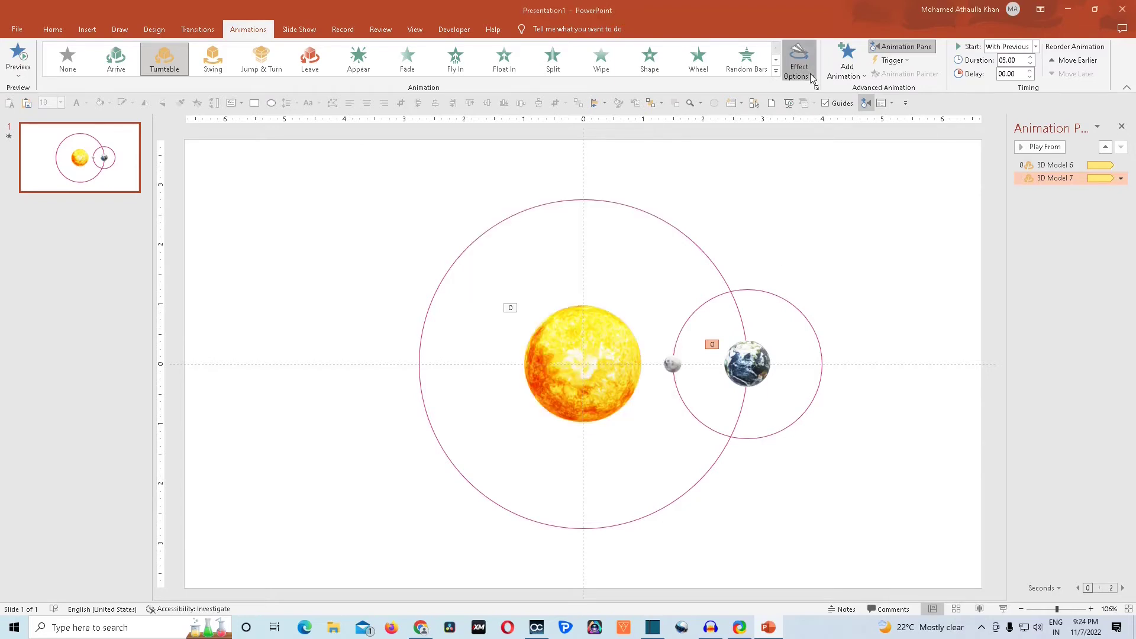
Step: Make the Earth's Turntable spin clockwise
{"action": "left_click", "coordinate": [811, 76]}
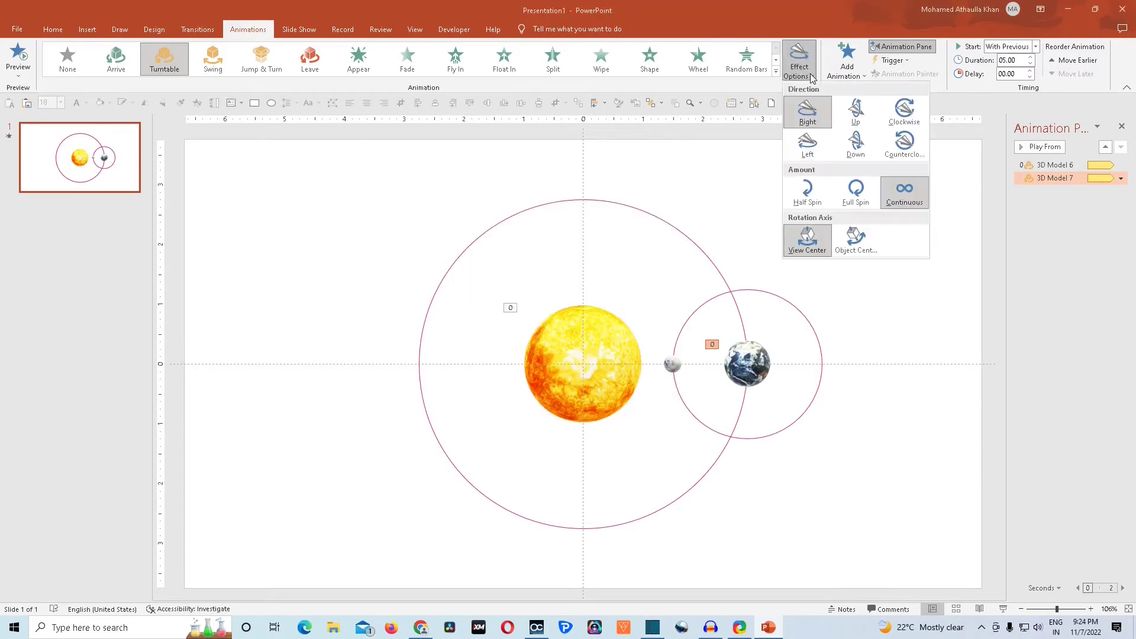
{"action": "left_click", "coordinate": [906, 115]}
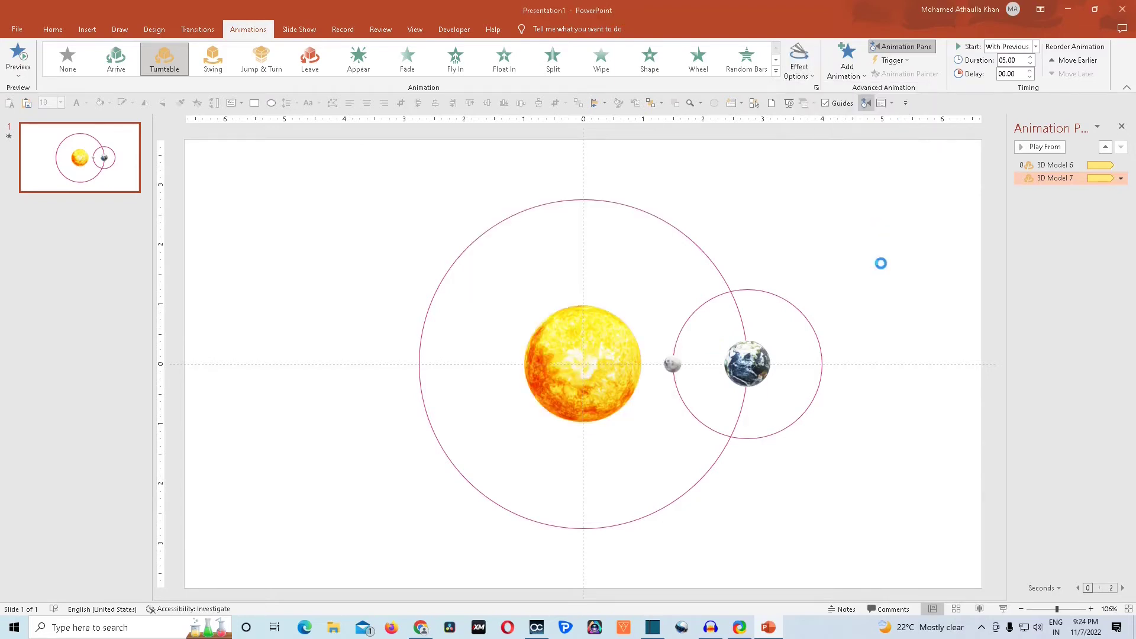
{"action": "left_click", "coordinate": [758, 360]}
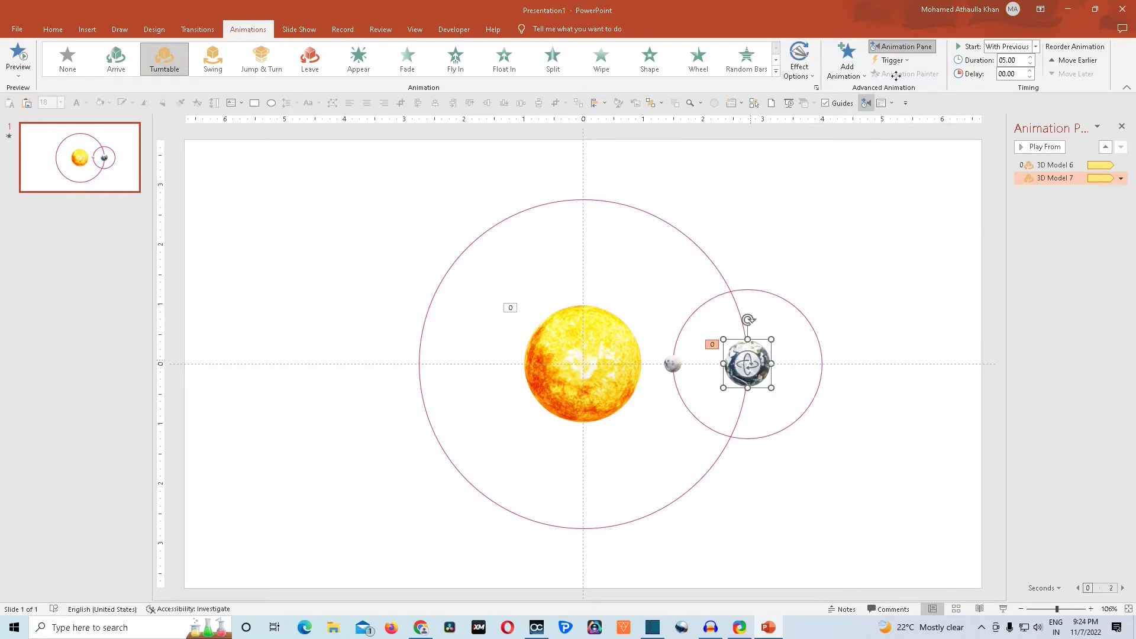
Step: Add a Shapes circle motion path to the Earth with reversed direction
{"action": "left_click", "coordinate": [865, 78]}
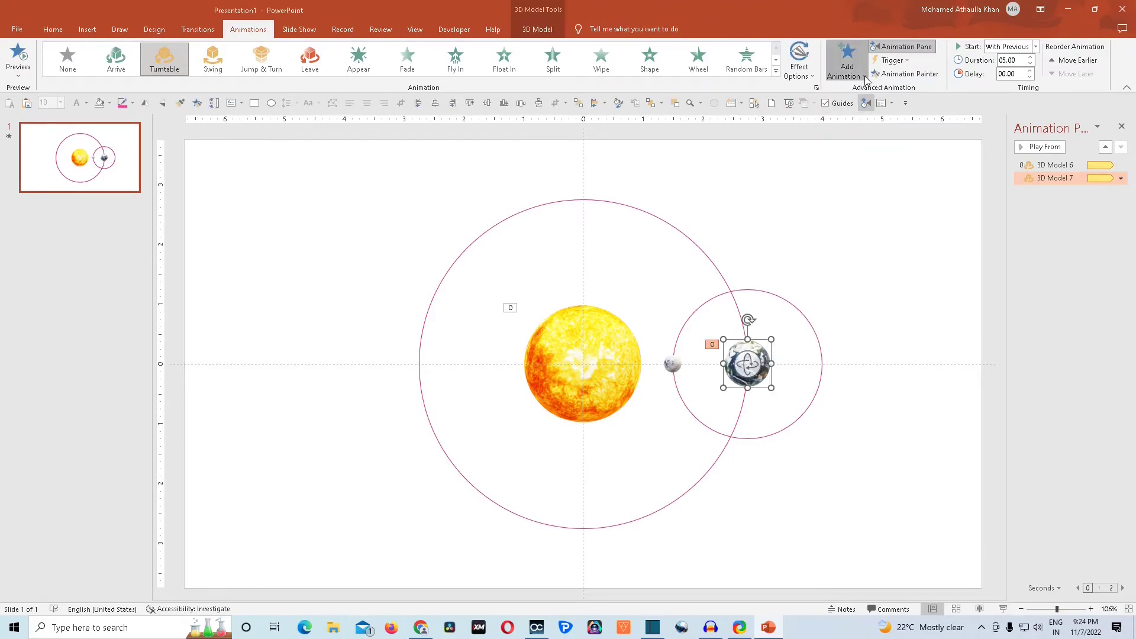
{"action": "scroll", "coordinate": [998, 438], "scroll_direction": "down", "scroll_amount": 1}
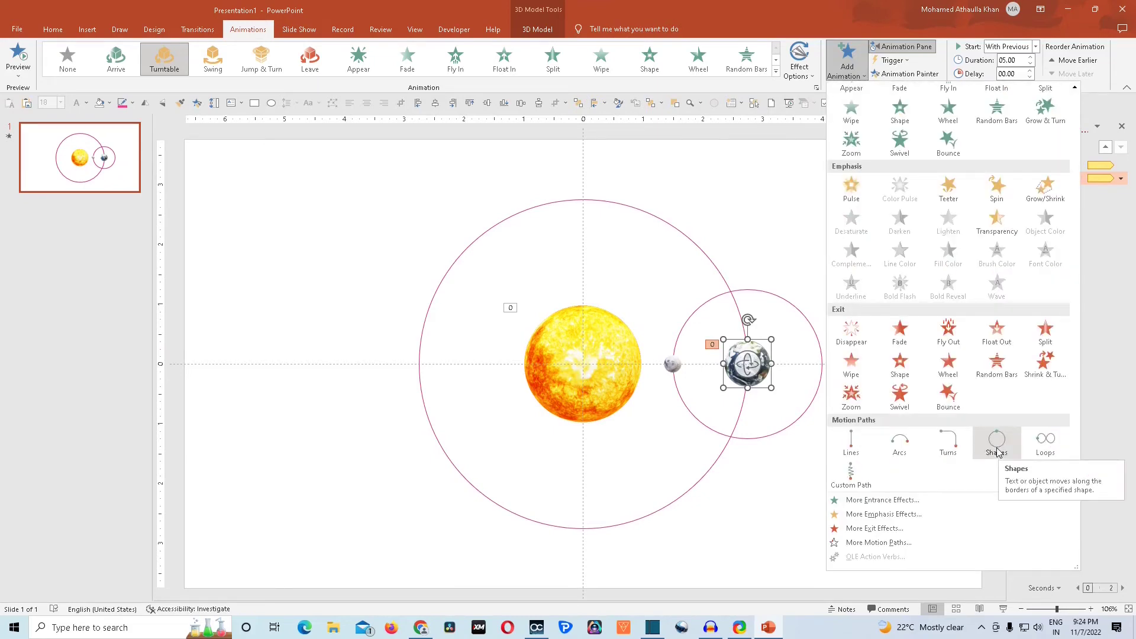
{"action": "left_click", "coordinate": [998, 451]}
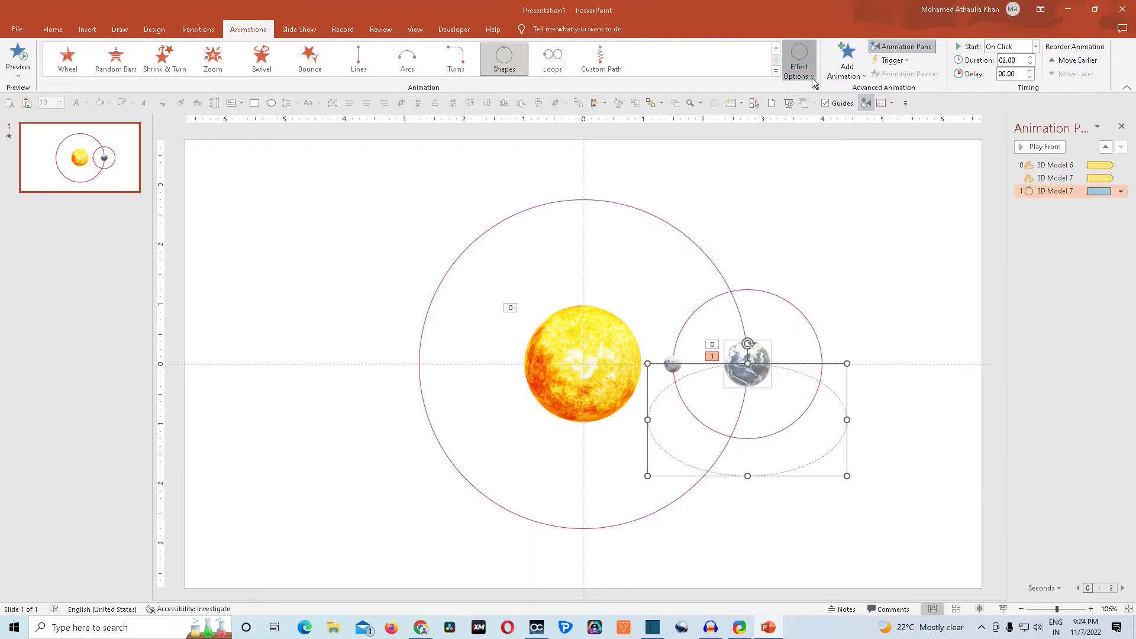
{"action": "left_click", "coordinate": [812, 83]}
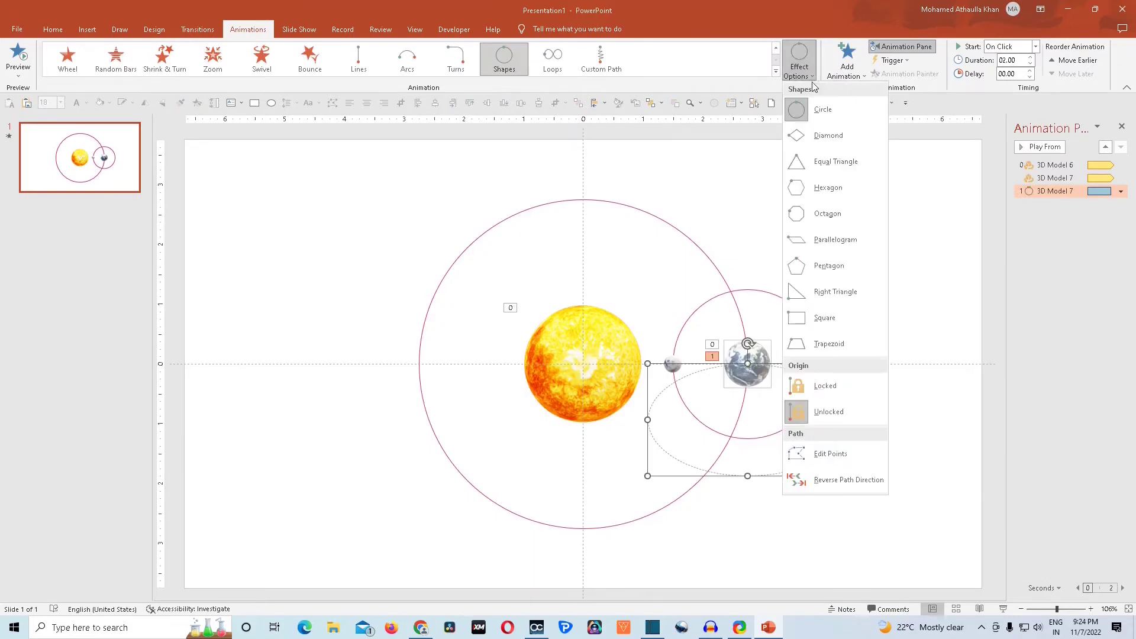
{"action": "left_click", "coordinate": [834, 484]}
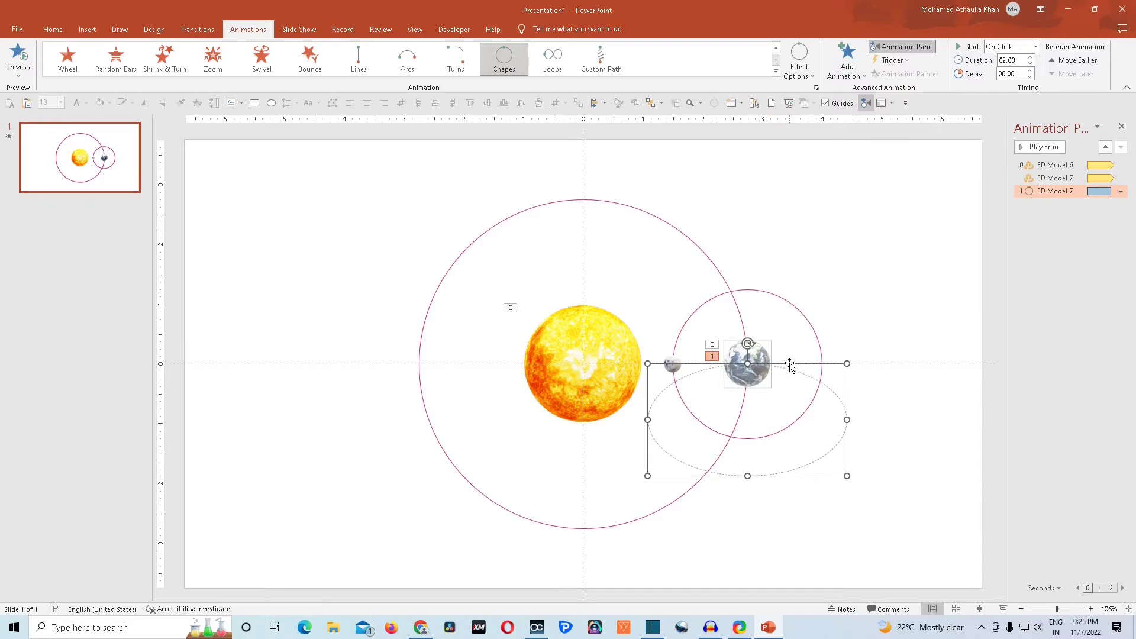
Step: Move and stretch the motion path to match the large orbit circle
{"action": "left_click", "coordinate": [789, 363]}
{"action": "left_click_drag", "start_coordinate": [789, 362], "coordinate": [624, 200]}
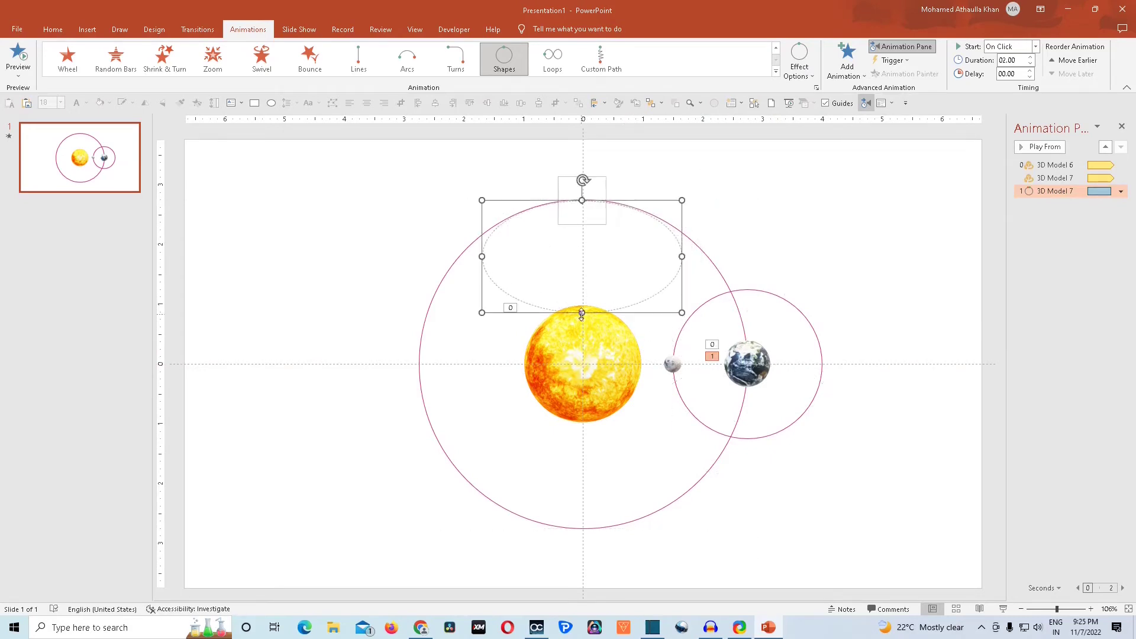
{"action": "left_click_drag", "start_coordinate": [582, 312], "coordinate": [583, 527]}
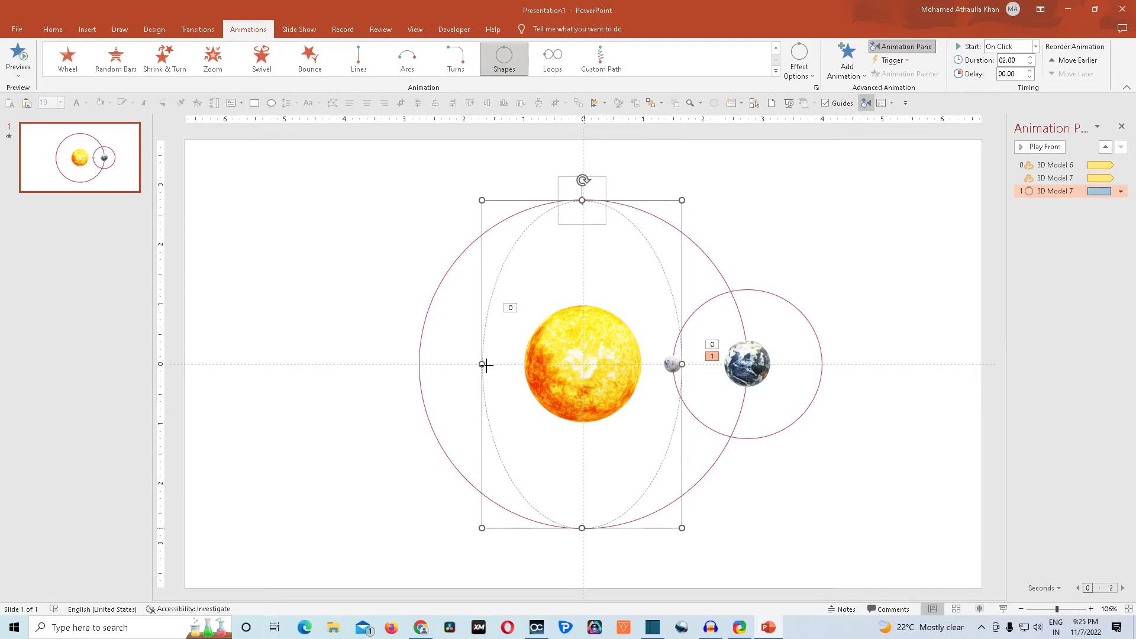
{"action": "left_click_drag", "start_coordinate": [482, 364], "coordinate": [419, 364]}
{"action": "left_click_drag", "start_coordinate": [681, 364], "coordinate": [748, 370]}
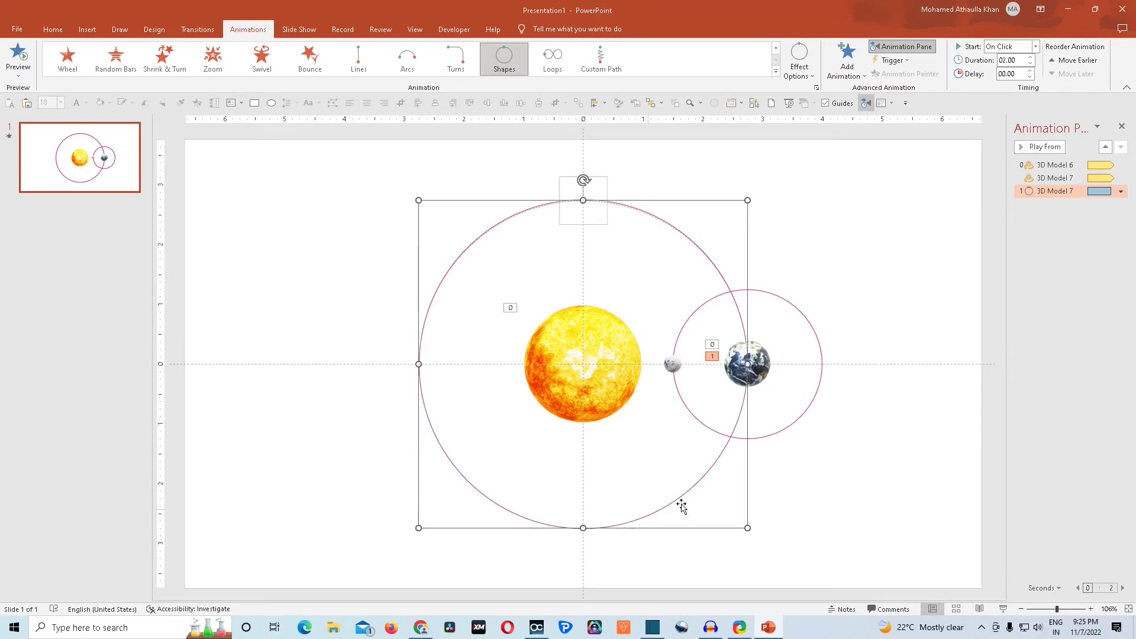
Step: Set the Circle path to no smoothing, With Previous, 10 seconds, repeating until slide end
{"action": "left_click", "coordinate": [1121, 193]}
{"action": "left_click", "coordinate": [1094, 247]}
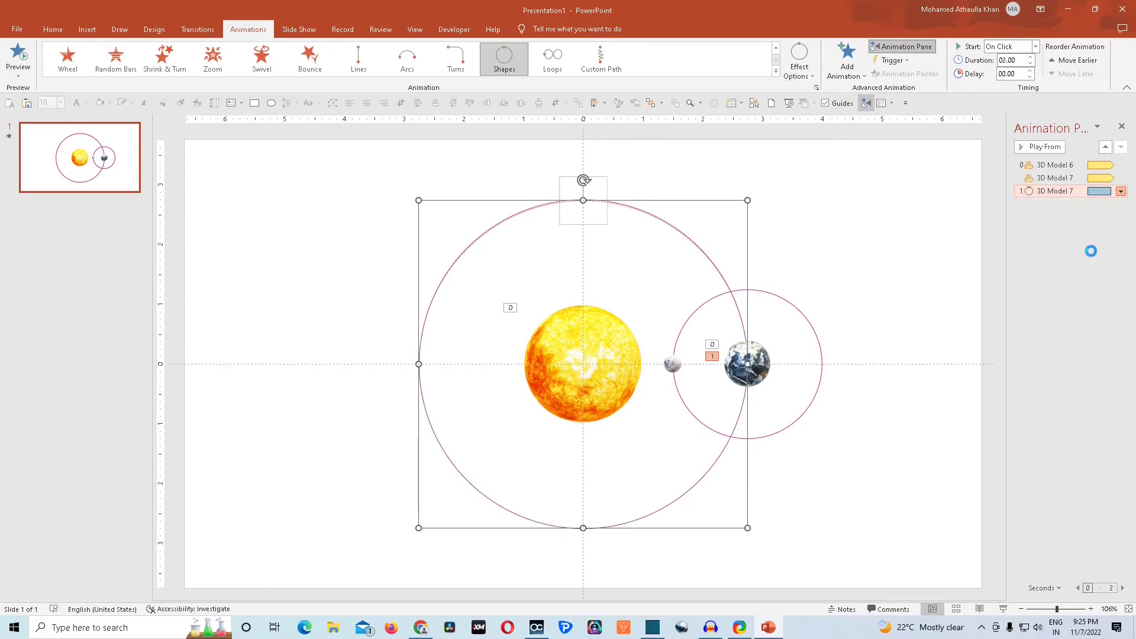
{"action": "left_click_drag", "start_coordinate": [554, 266], "coordinate": [536, 280]}
{"action": "left_click", "coordinate": [505, 219]}
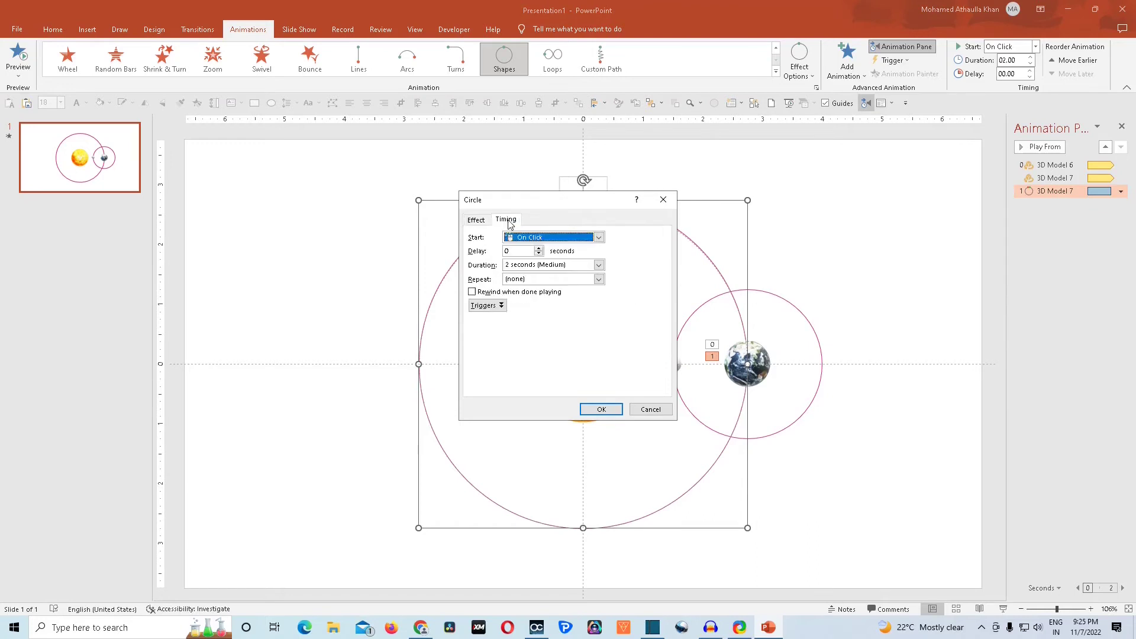
{"action": "left_click", "coordinate": [602, 239]}
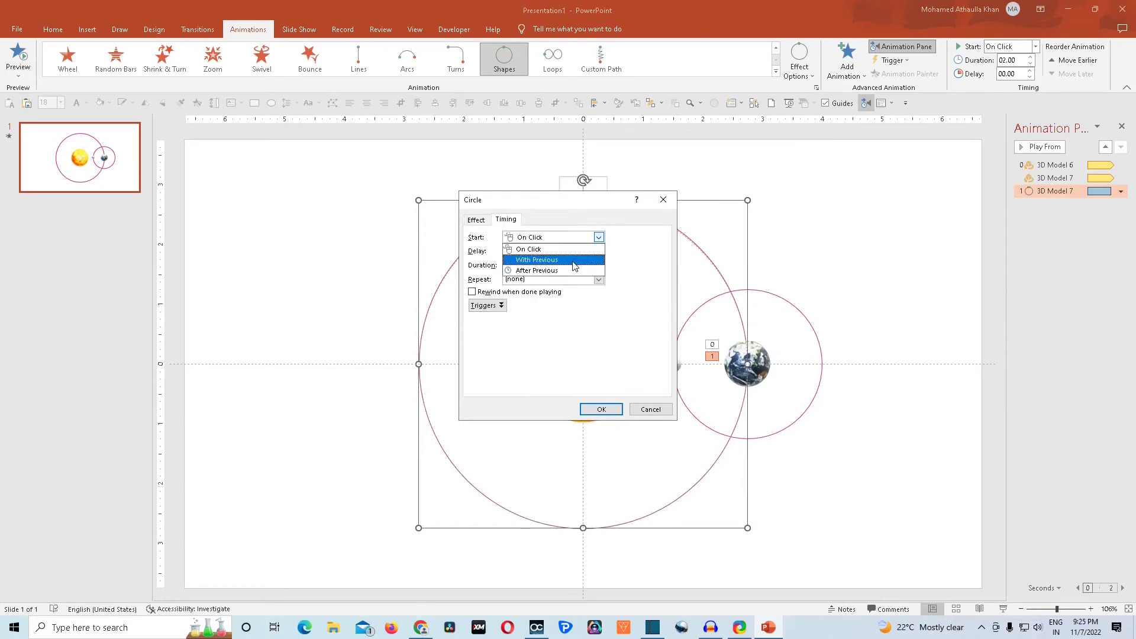
{"action": "left_click", "coordinate": [592, 255]}
{"action": "left_click", "coordinate": [599, 266]}
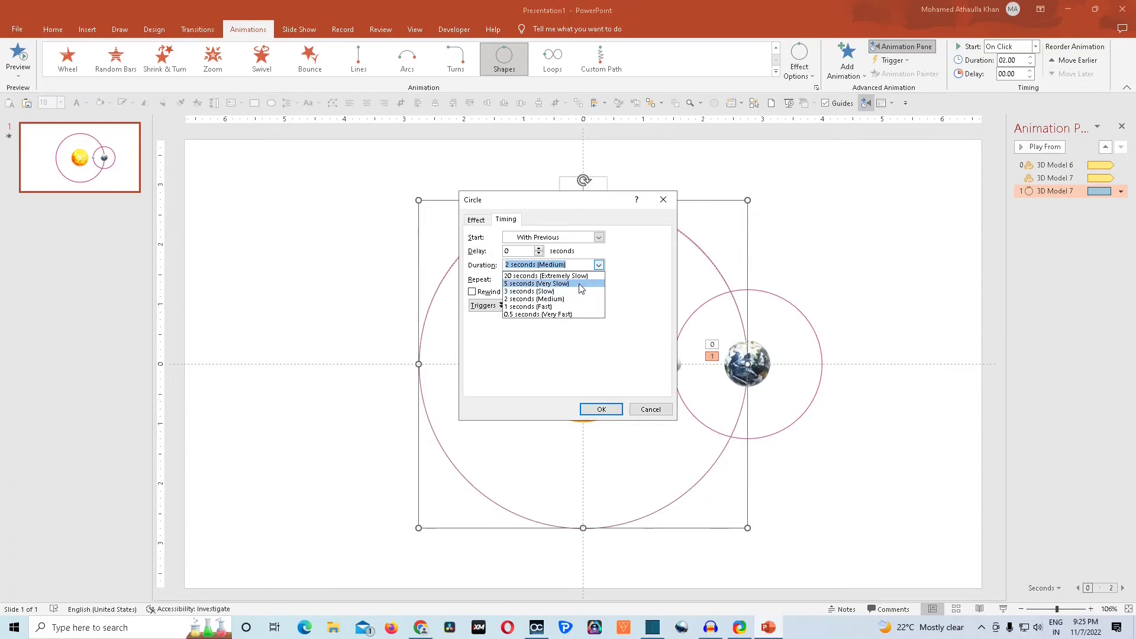
{"action": "left_click", "coordinate": [578, 283]}
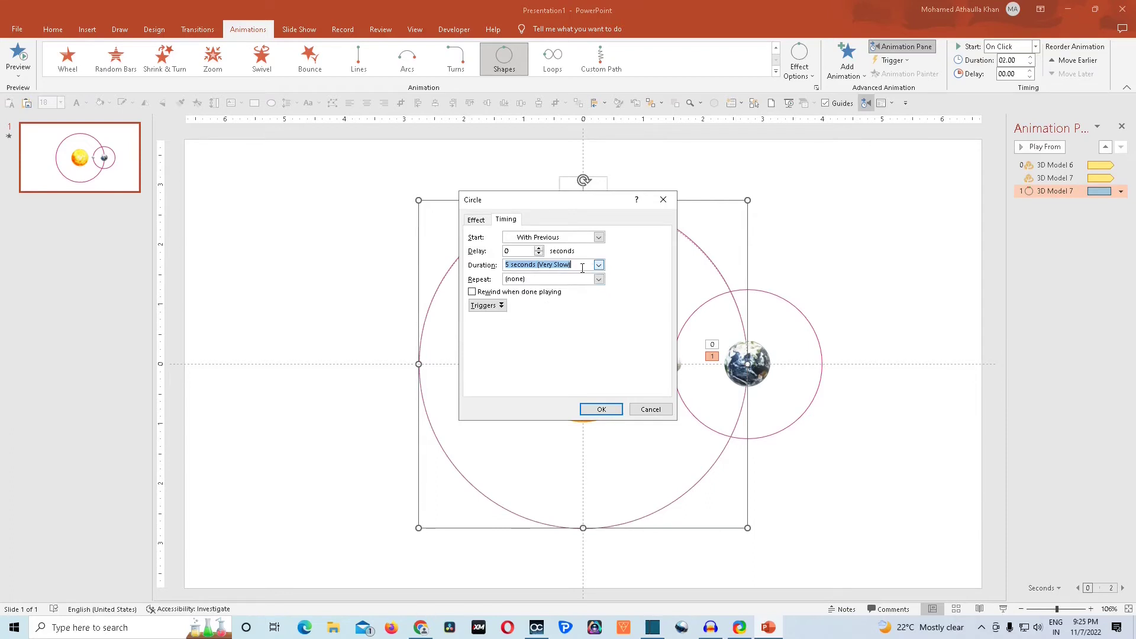
{"action": "type", "text": "10"}
{"action": "left_click", "coordinate": [600, 280]}
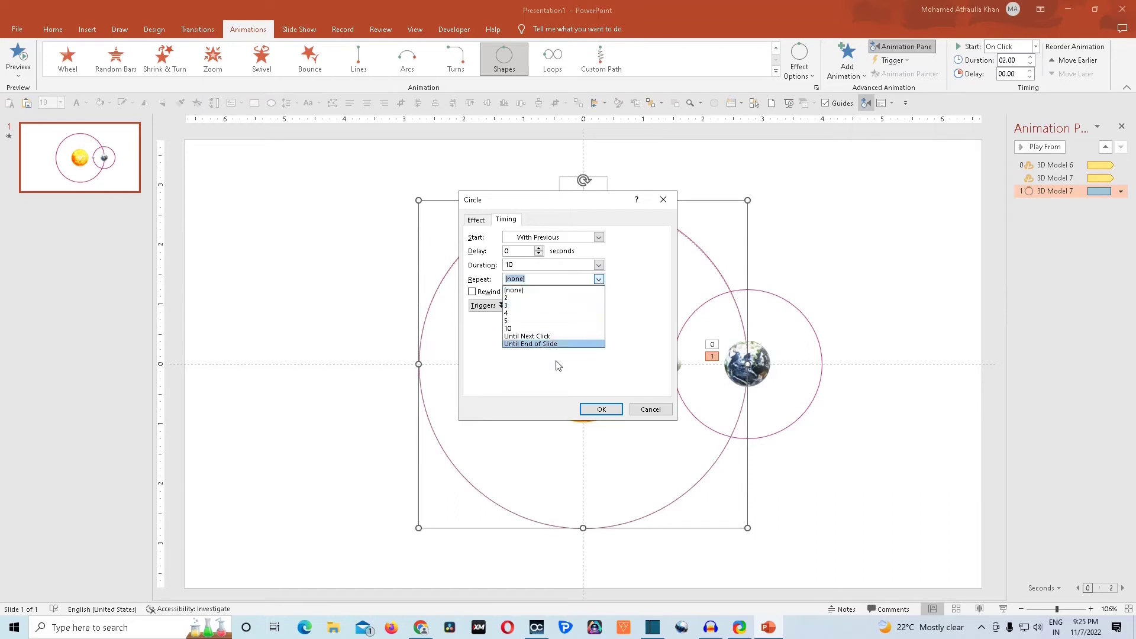
{"action": "left_click", "coordinate": [560, 344]}
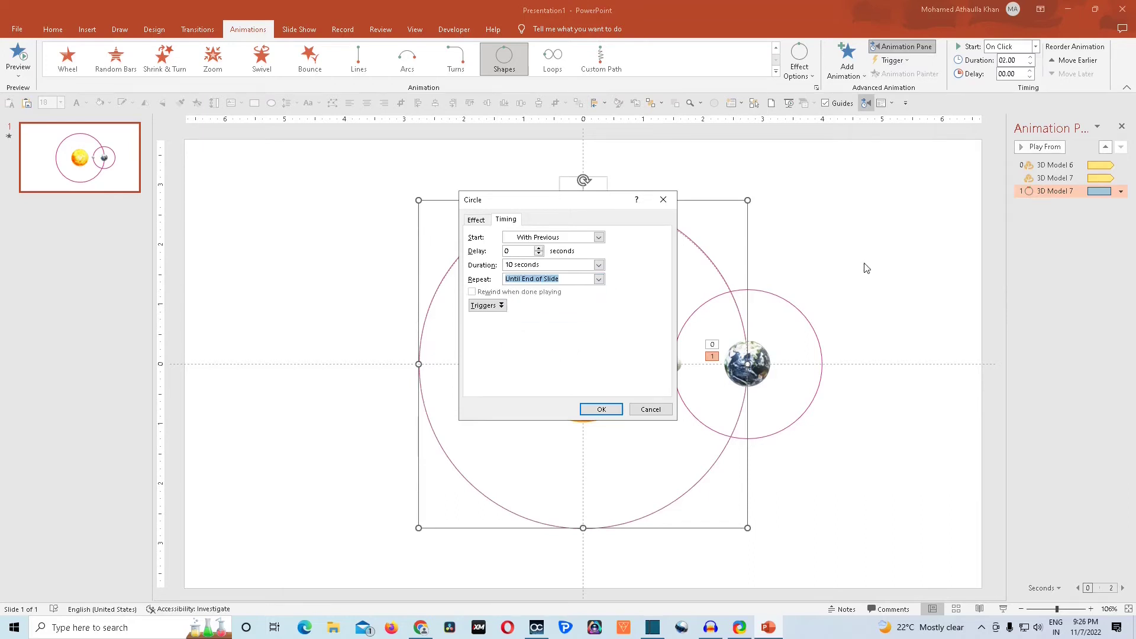
{"action": "left_click", "coordinate": [602, 410]}
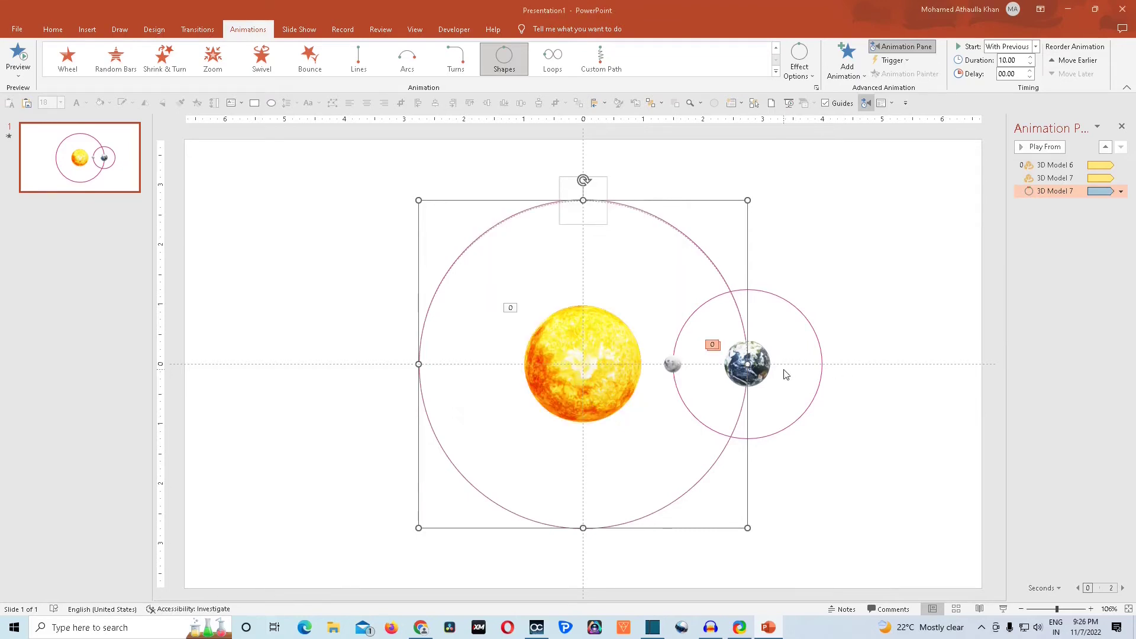
Step: Delete the earth's Turntable animation
{"action": "left_click", "coordinate": [1054, 178]}
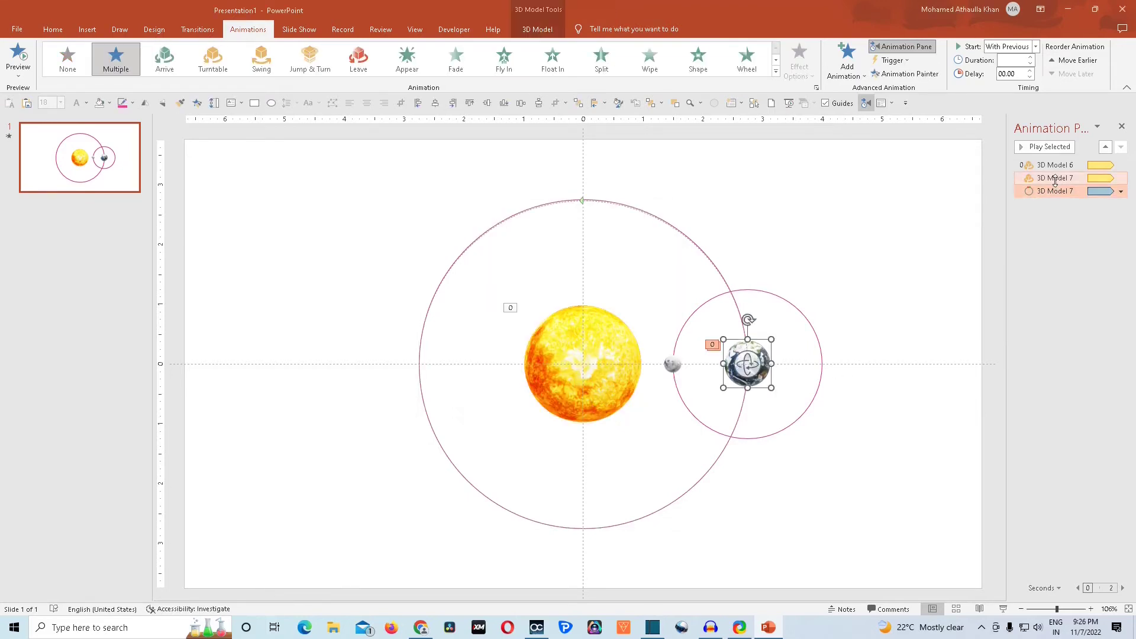
{"action": "left_click", "coordinate": [1054, 181]}
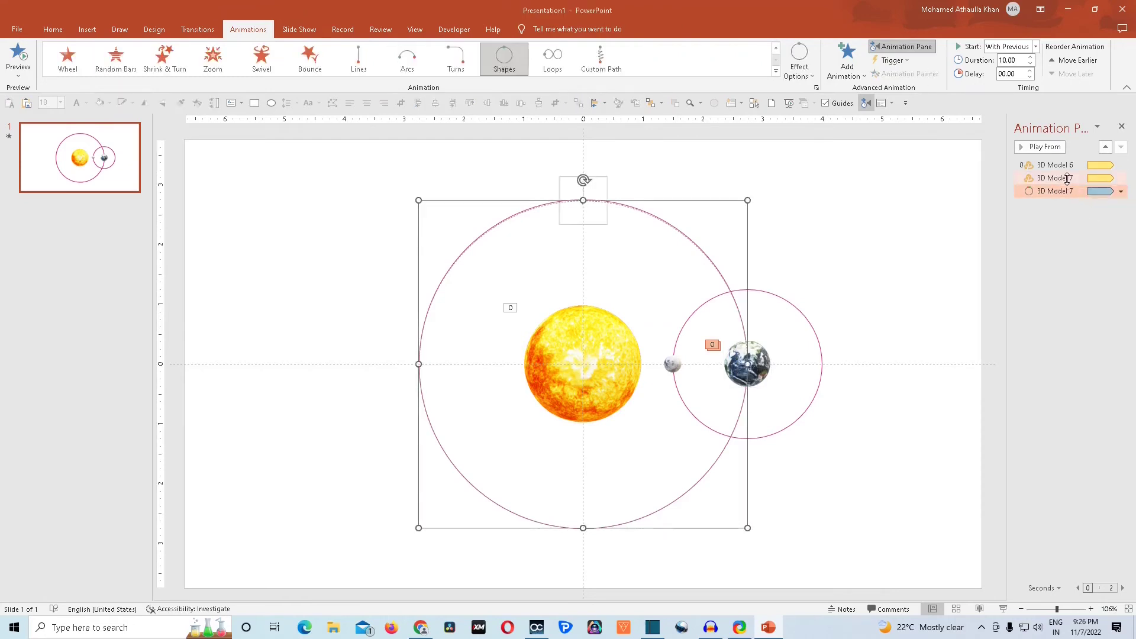
{"action": "key", "text": "Delete"}
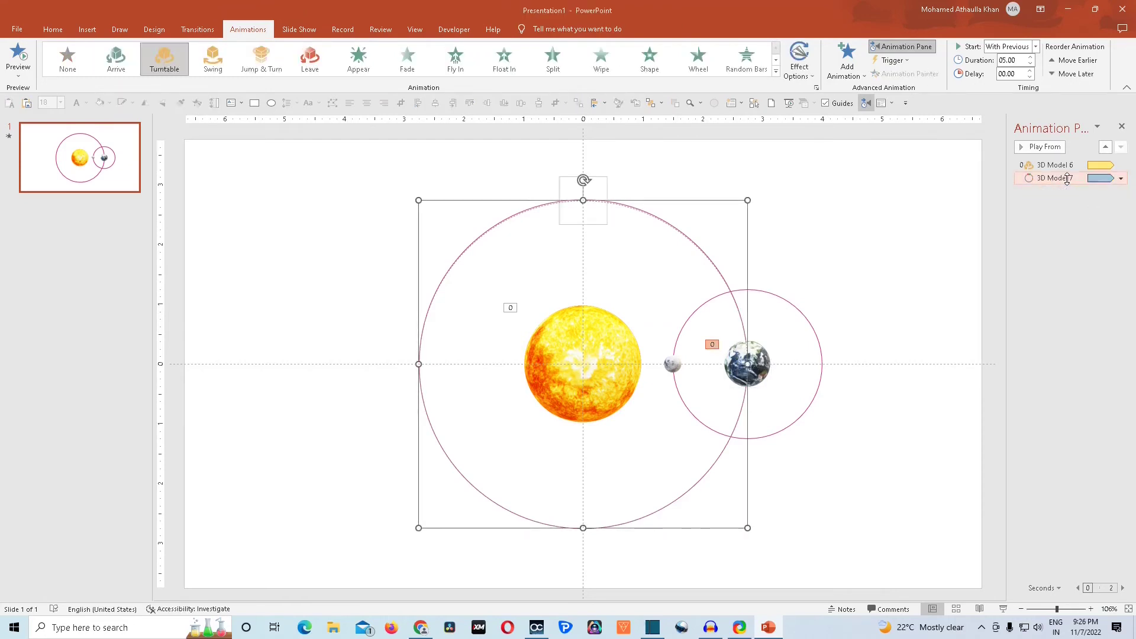
{"action": "left_click", "coordinate": [867, 355]}
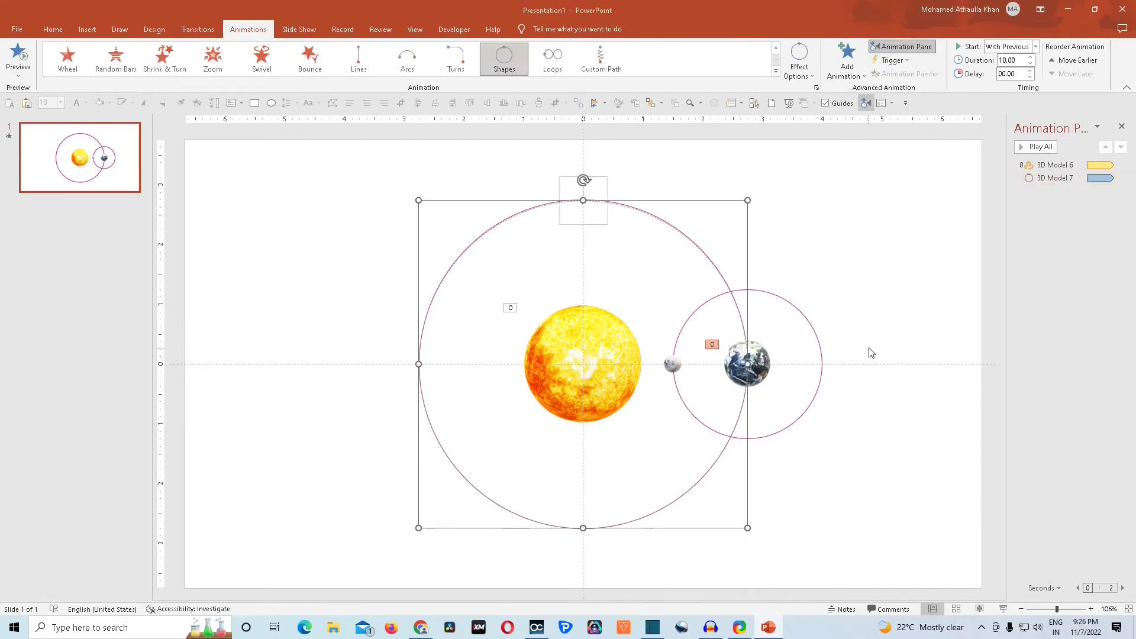
Step: Copy the earth's circular orbit animation onto the earth–moon group with Animation Painter
{"action": "left_click", "coordinate": [757, 371]}
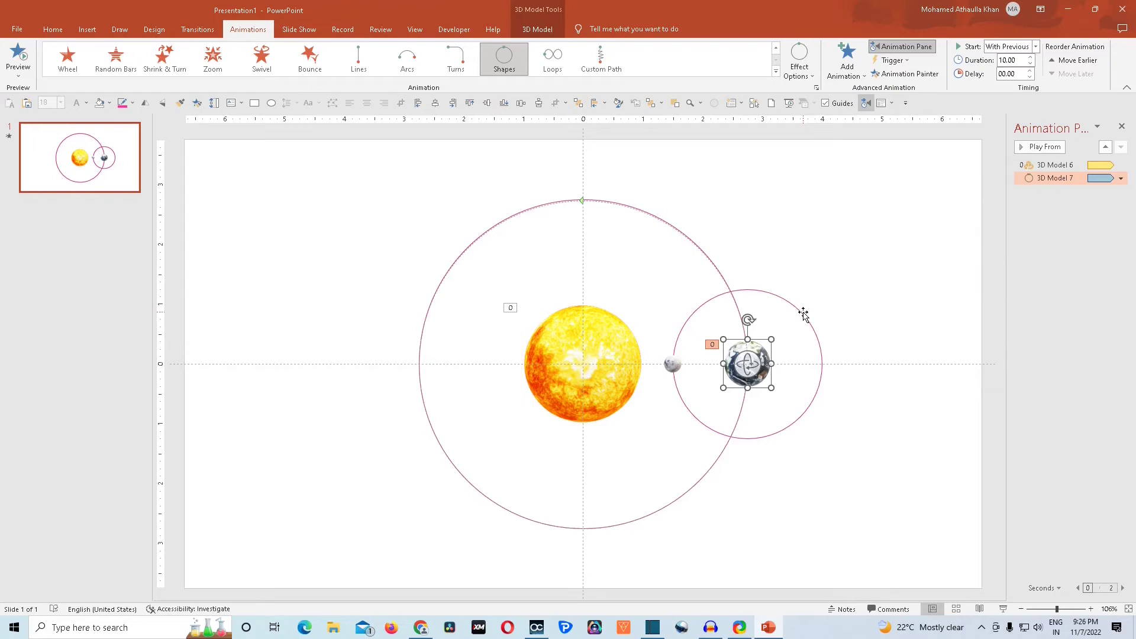
{"action": "left_click", "coordinate": [918, 299]}
{"action": "left_click", "coordinate": [761, 365]}
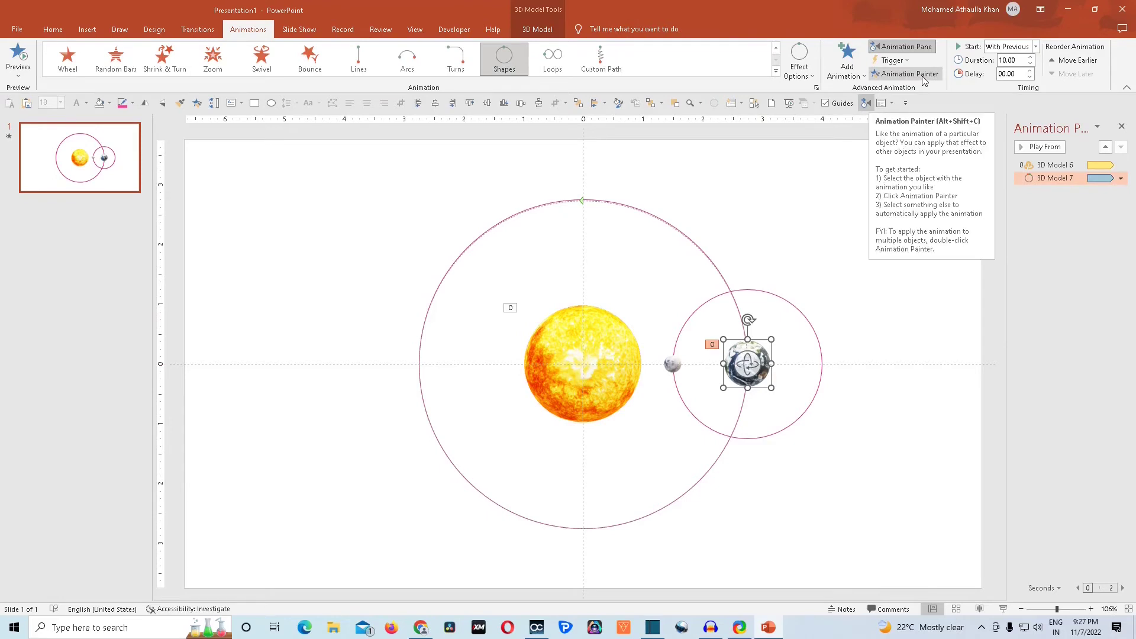
{"action": "left_click", "coordinate": [922, 77]}
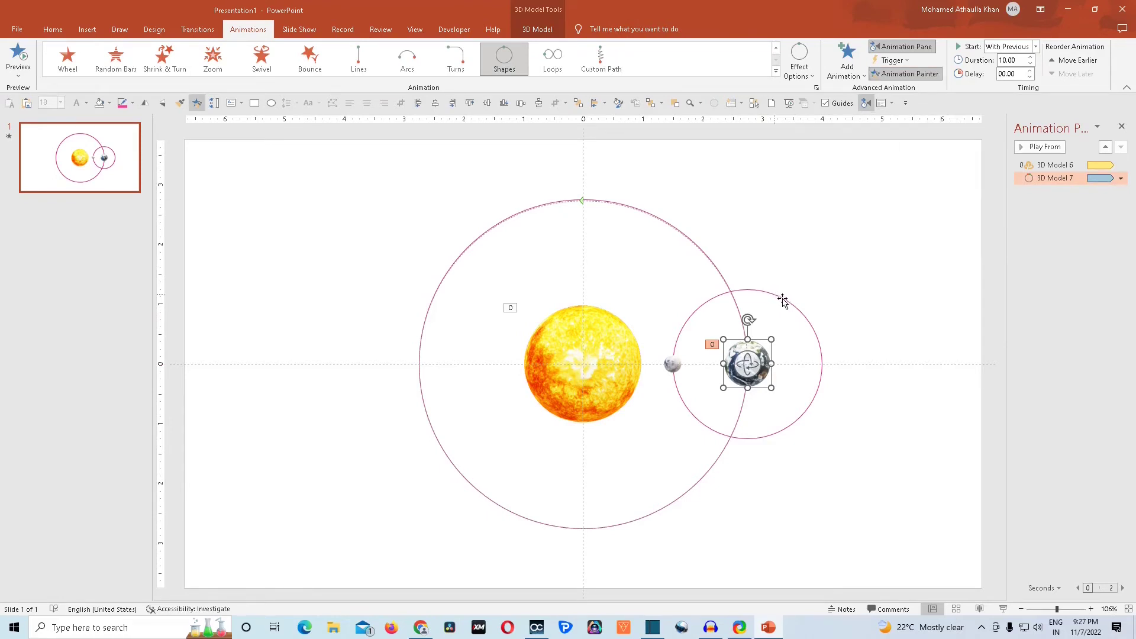
{"action": "left_click", "coordinate": [925, 74]}
{"action": "left_click", "coordinate": [781, 303]}
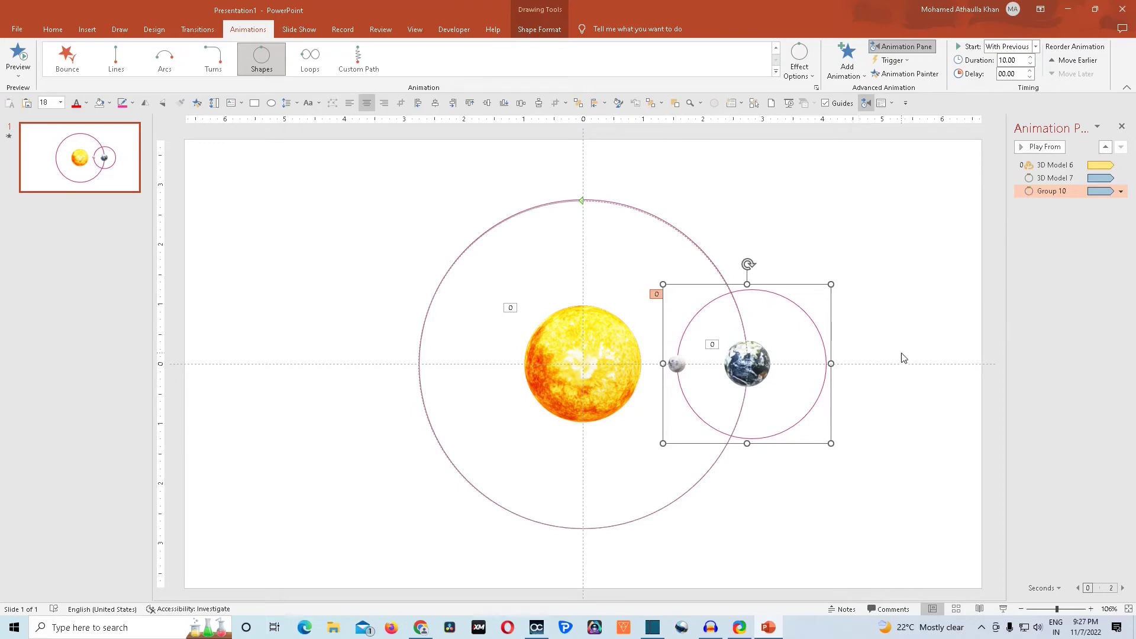
{"action": "left_click", "coordinate": [868, 411]}
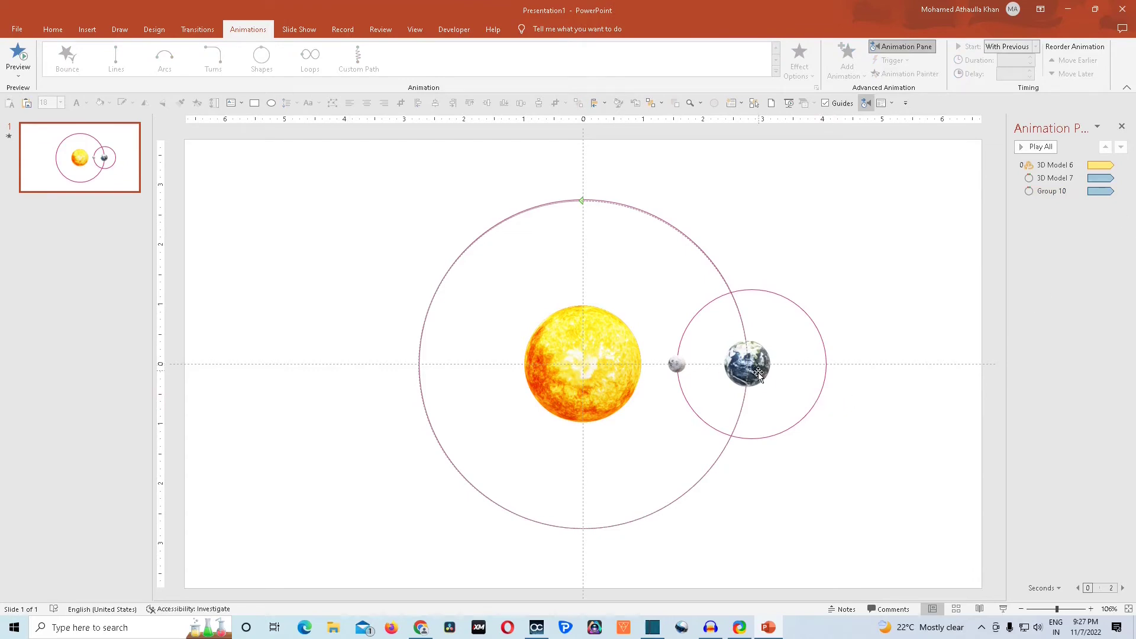
{"action": "left_click", "coordinate": [779, 297]}
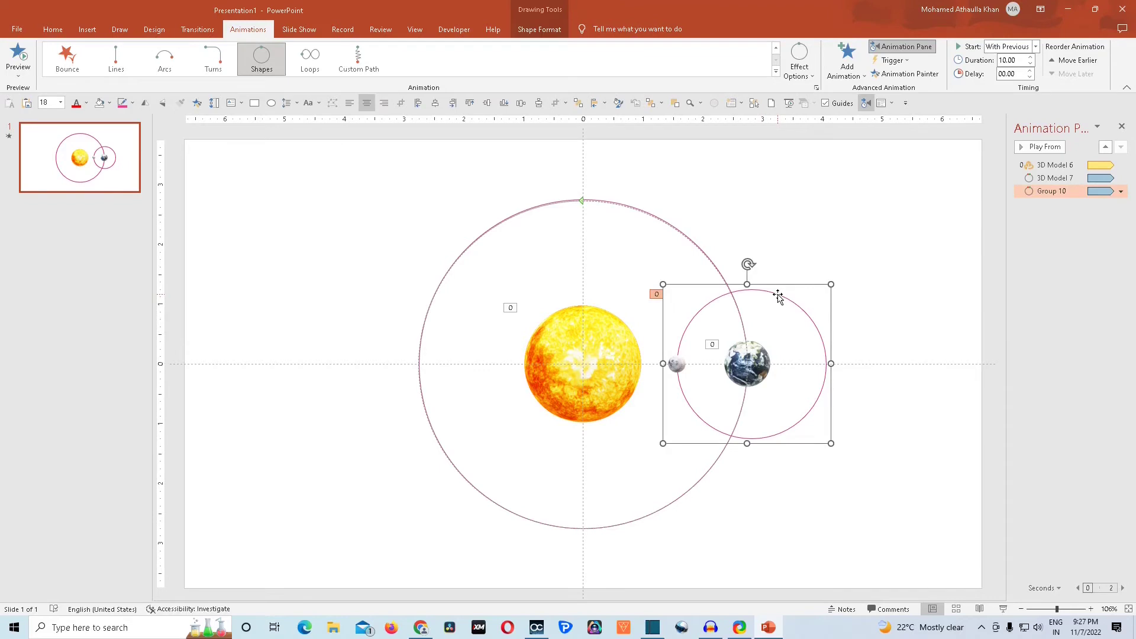
Step: Add a counterclockwise Spin animation to the earth–moon group
{"action": "left_click", "coordinate": [863, 78]}
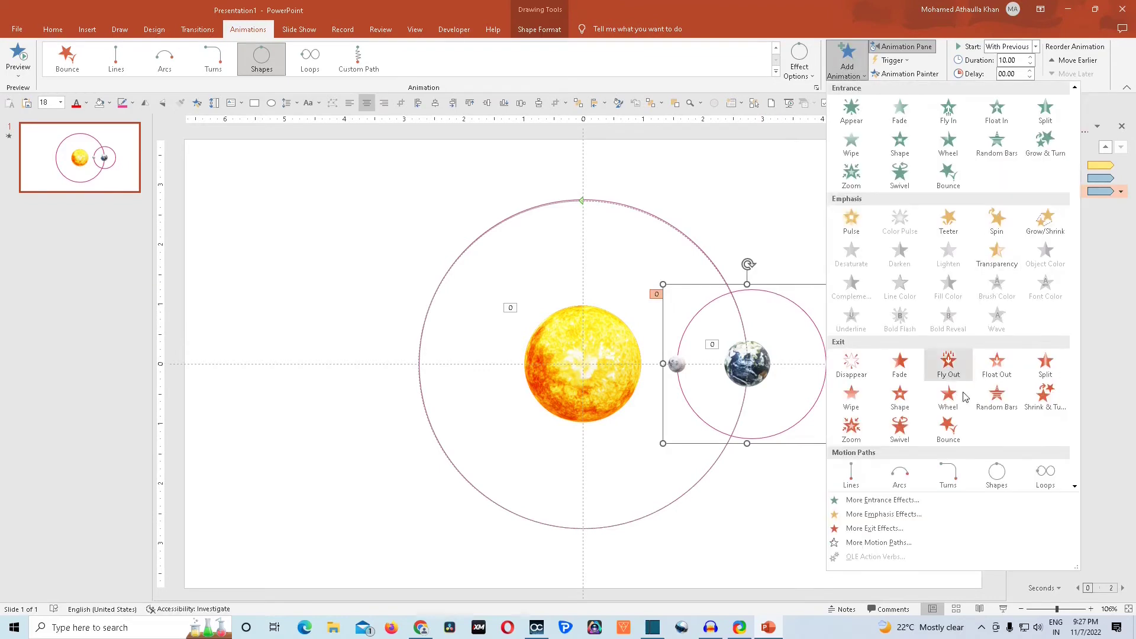
{"action": "scroll", "coordinate": [961, 370], "scroll_direction": "down", "scroll_amount": 1}
{"action": "scroll", "coordinate": [961, 370], "scroll_direction": "up", "scroll_amount": 1}
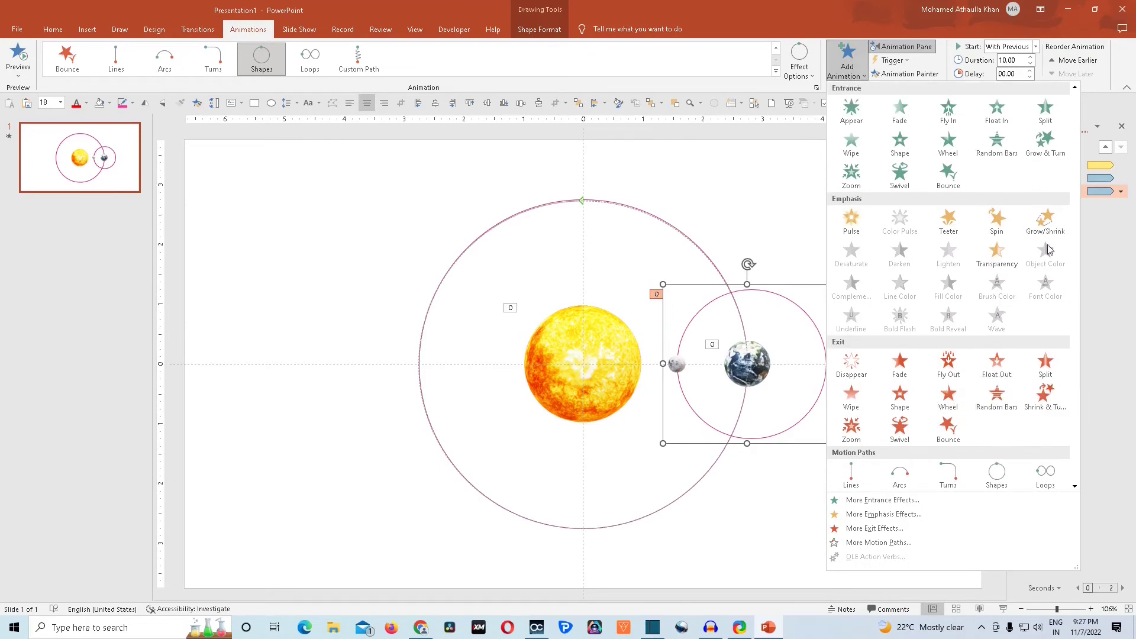
{"action": "left_click", "coordinate": [1000, 228]}
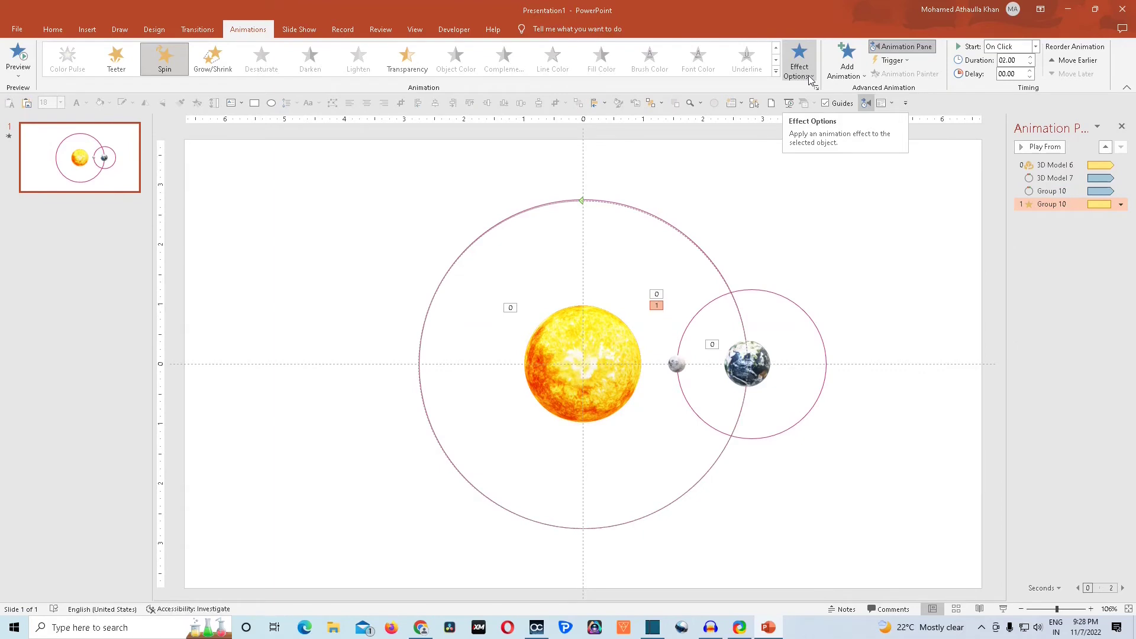
{"action": "left_click", "coordinate": [808, 79]}
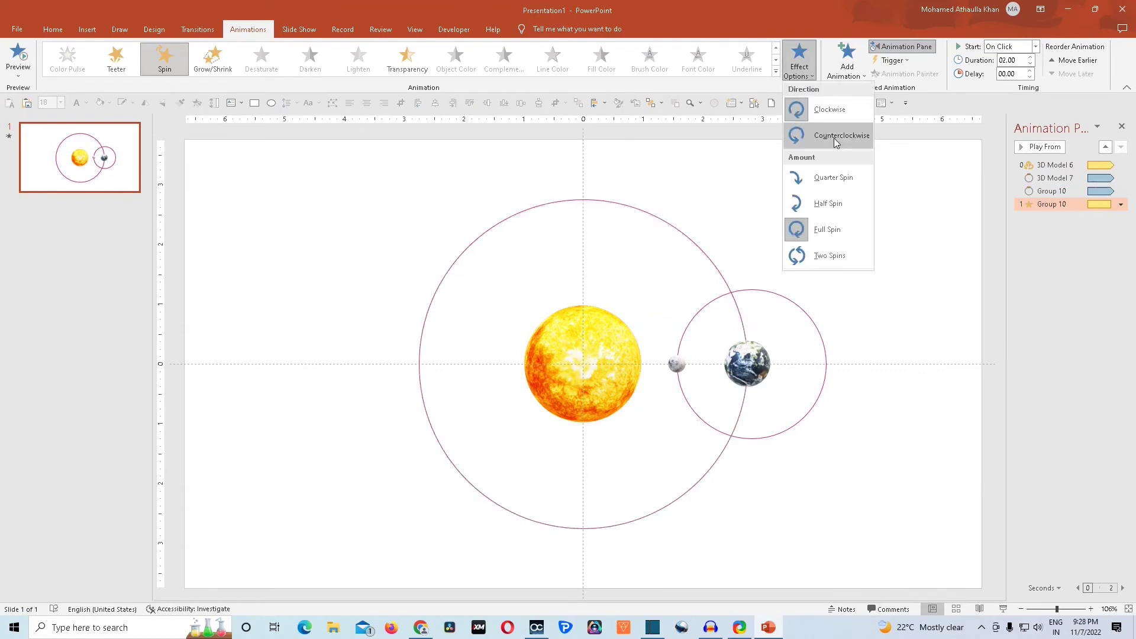
{"action": "left_click", "coordinate": [832, 137]}
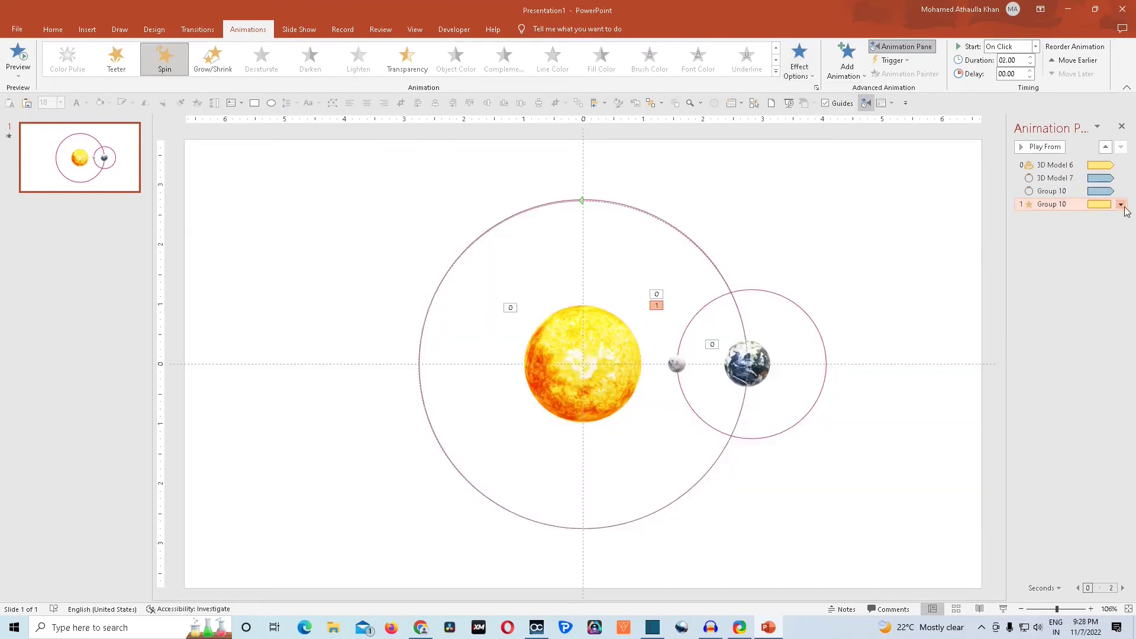
Step: Set the Spin timing to With Previous, 3 seconds, repeating until end of slide
{"action": "left_click", "coordinate": [1121, 204]}
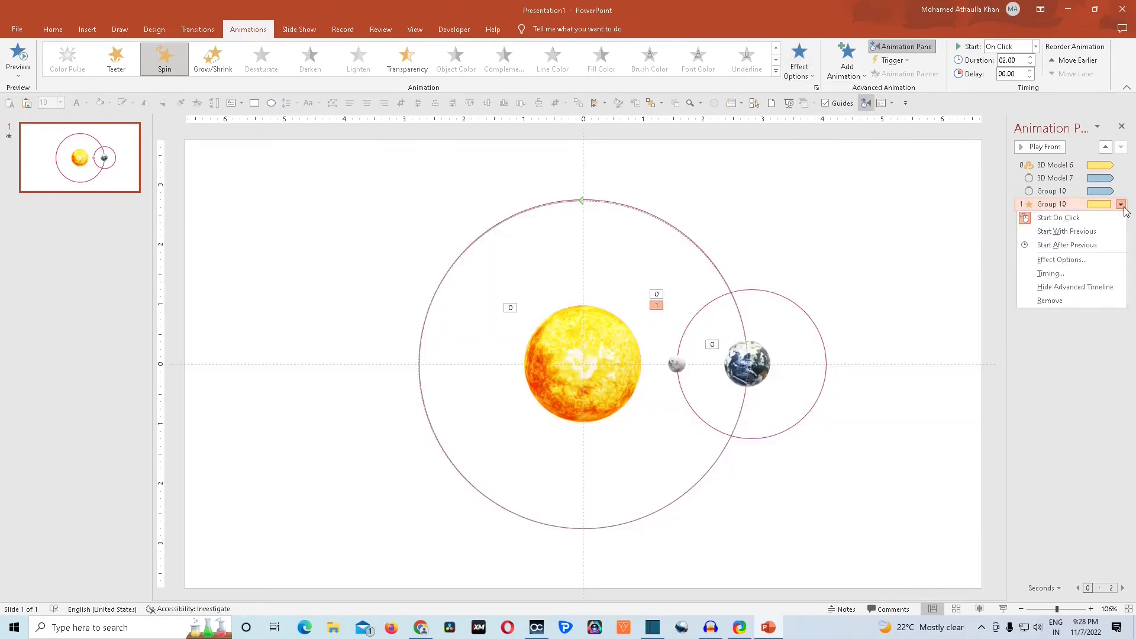
{"action": "left_click", "coordinate": [1076, 260]}
{"action": "left_click", "coordinate": [507, 220]}
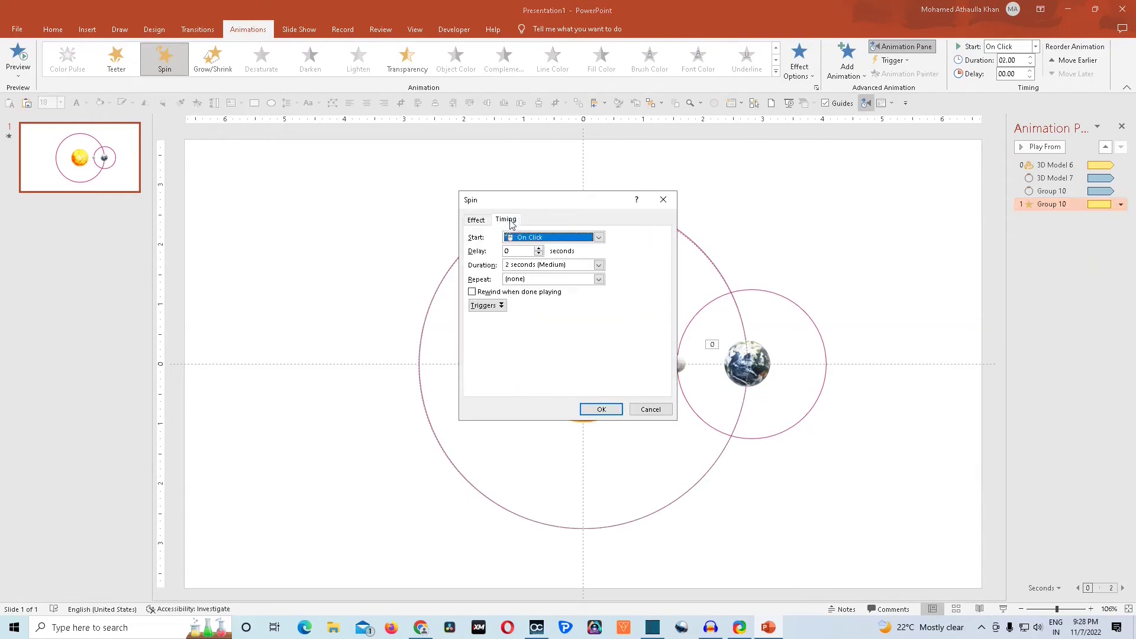
{"action": "left_click", "coordinate": [598, 237]}
{"action": "left_click", "coordinate": [574, 260]}
{"action": "left_click", "coordinate": [598, 265]}
{"action": "left_click", "coordinate": [569, 290]}
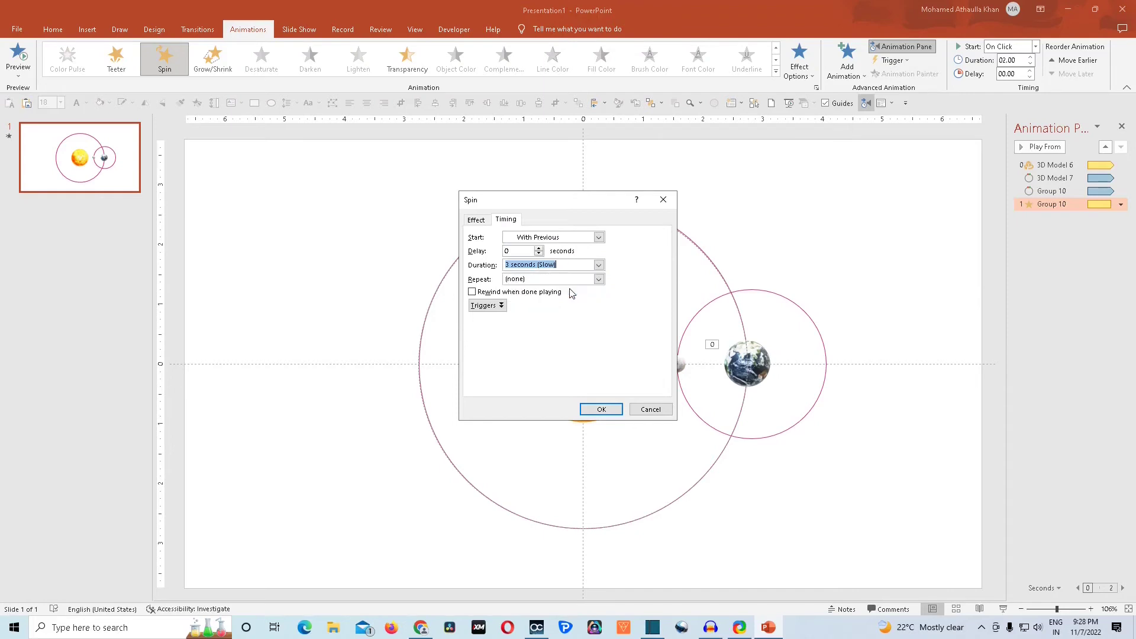
{"action": "left_click", "coordinate": [598, 280]}
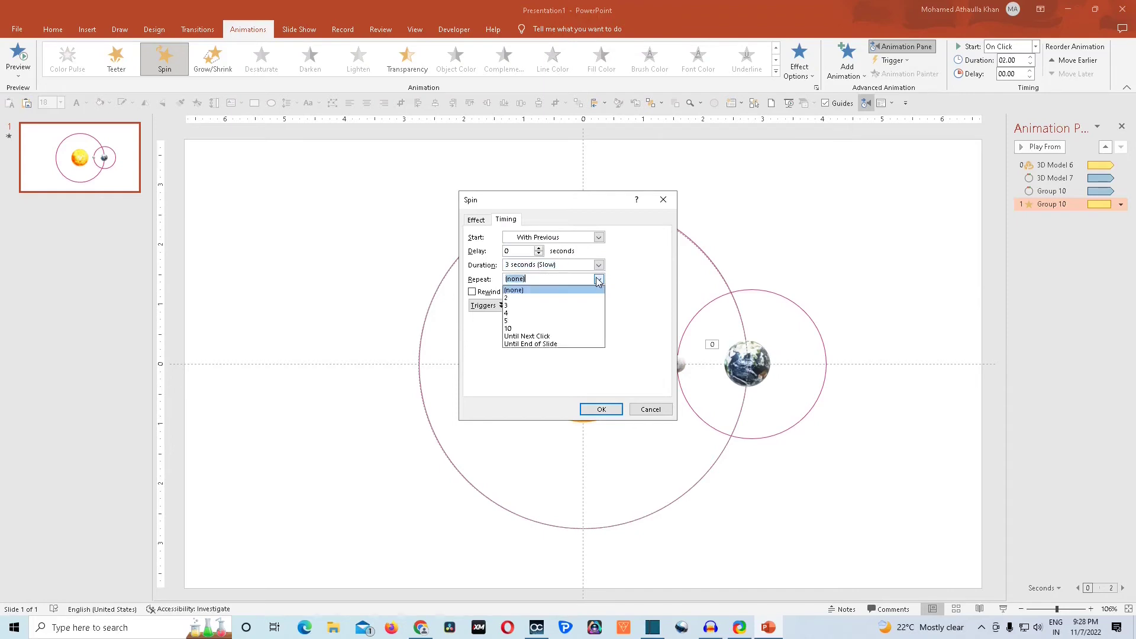
{"action": "left_click", "coordinate": [547, 344]}
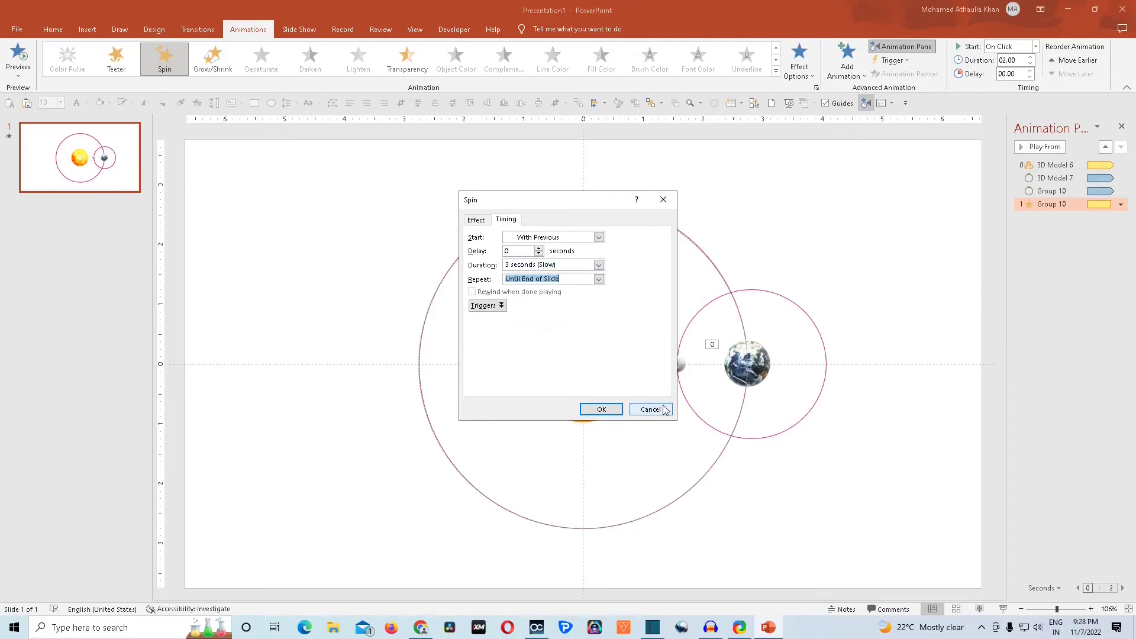
{"action": "left_click", "coordinate": [601, 409]}
Step: Set the earth–moon group's small orbit circle to No Outline
{"action": "left_click", "coordinate": [808, 315]}
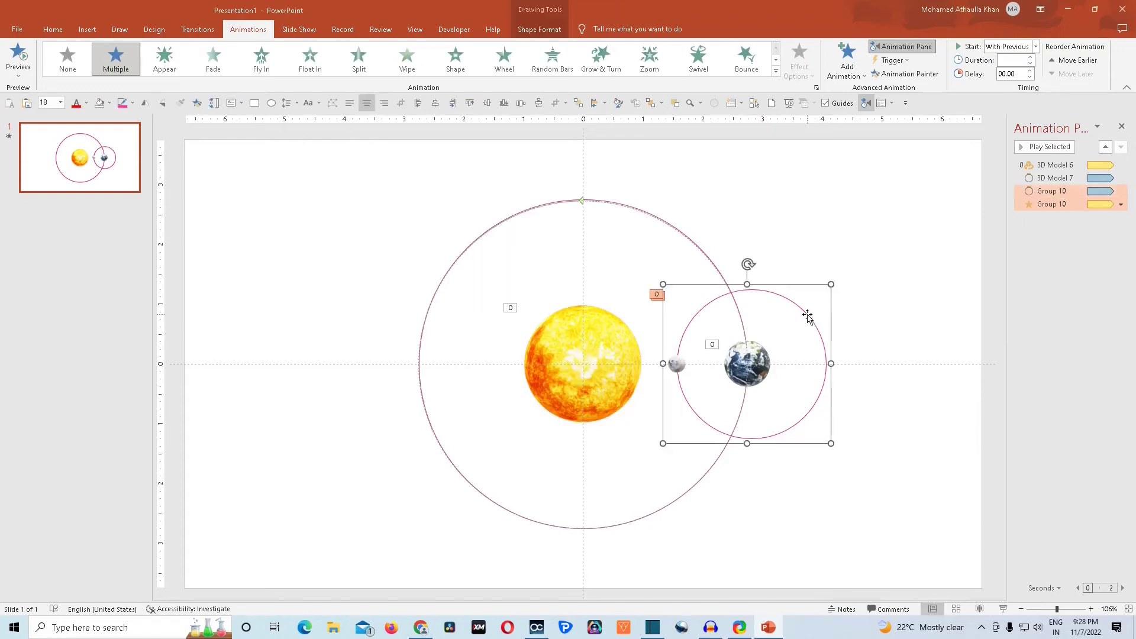
{"action": "left_click", "coordinate": [543, 30]}
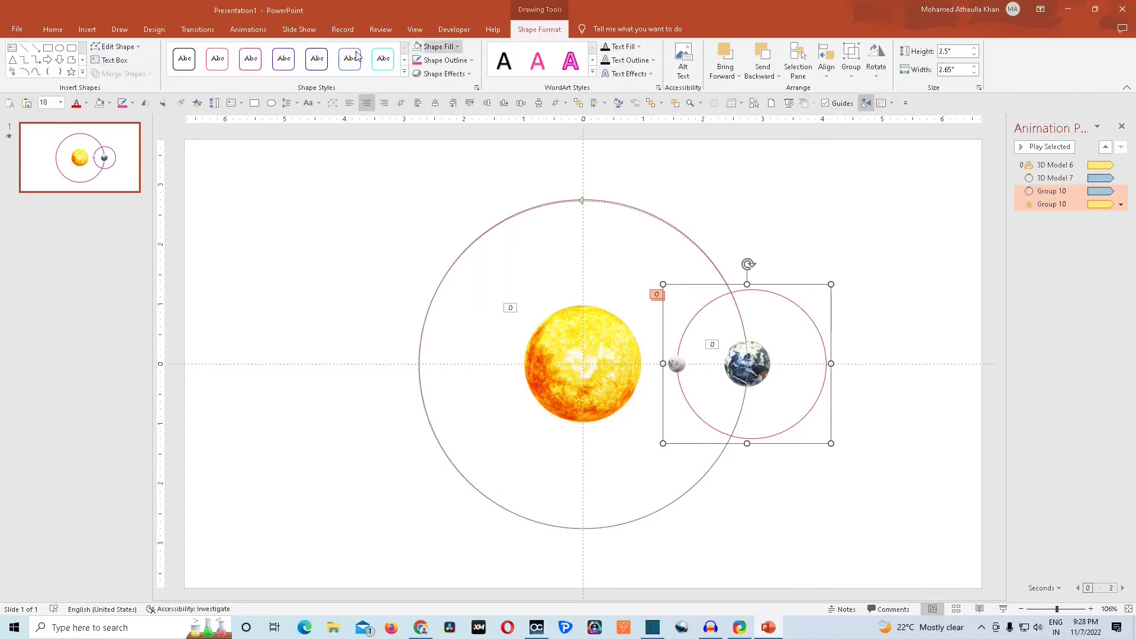
{"action": "left_click", "coordinate": [473, 61]}
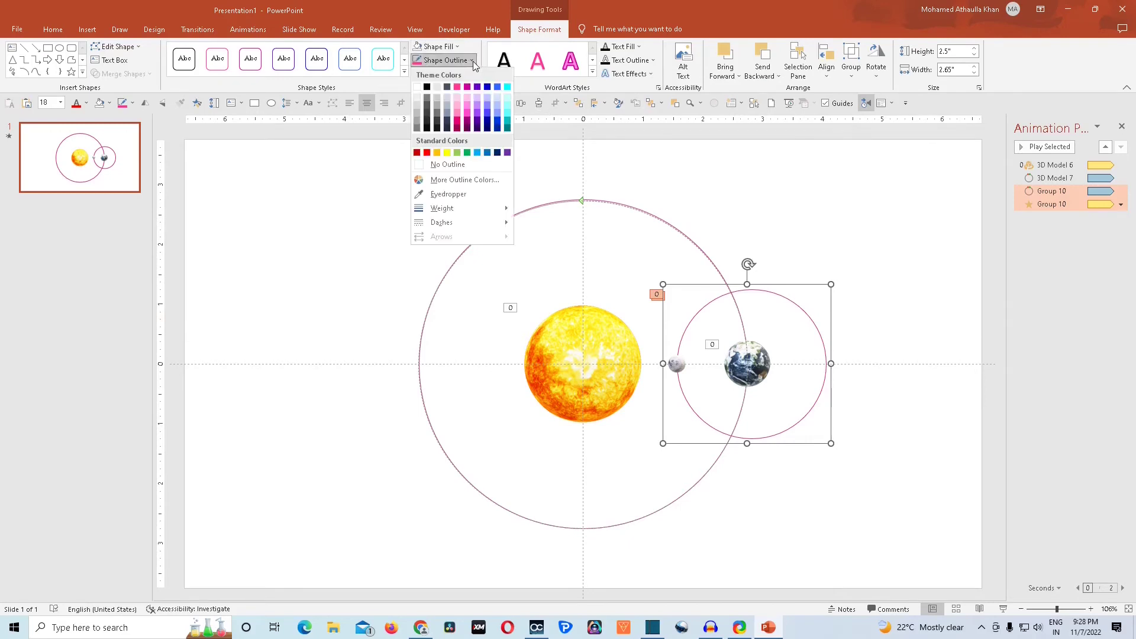
{"action": "left_click", "coordinate": [469, 165]}
{"action": "left_click", "coordinate": [894, 291]}
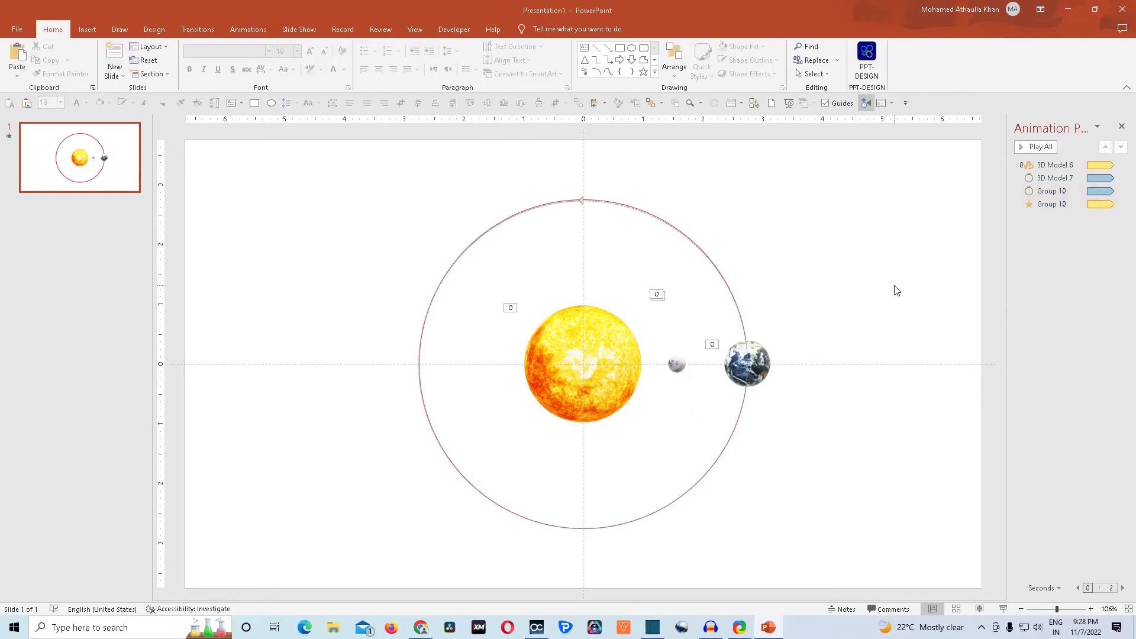
Step: Add a Turntable animation to the earth, removing its smooth start and end
{"action": "left_click", "coordinate": [758, 370]}
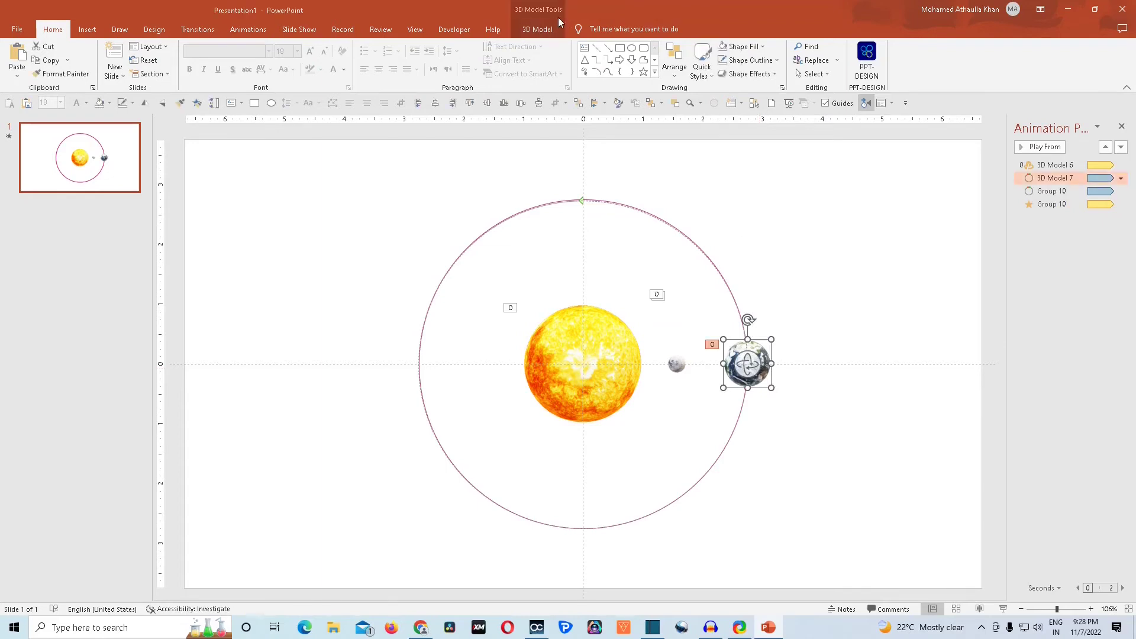
{"action": "left_click", "coordinate": [241, 33]}
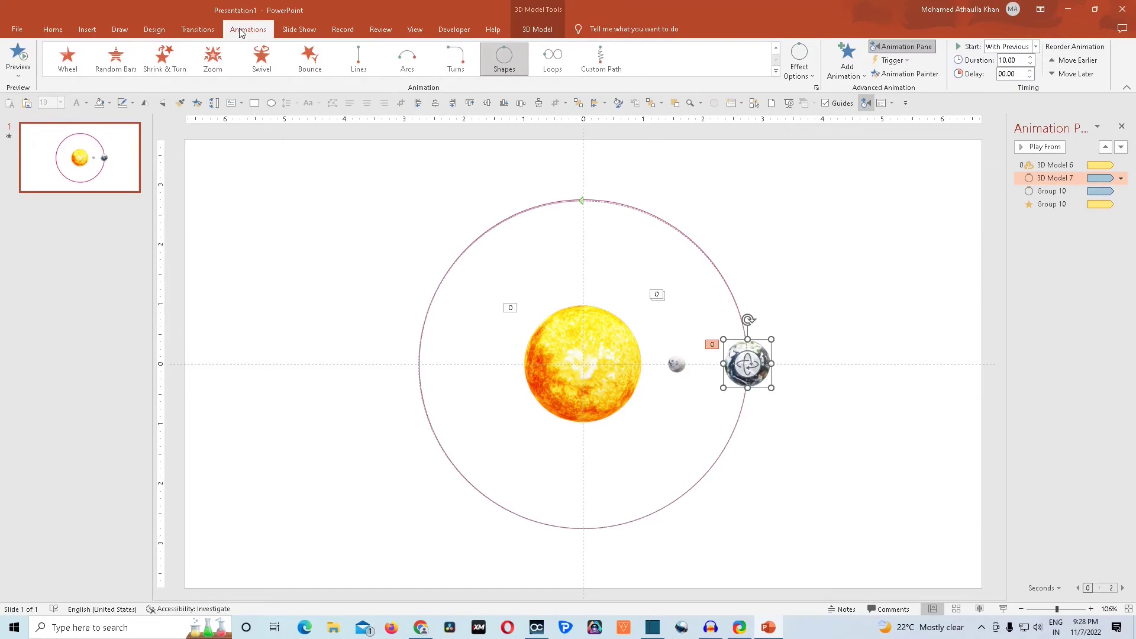
{"action": "left_click", "coordinate": [862, 80]}
{"action": "left_click", "coordinate": [903, 120]}
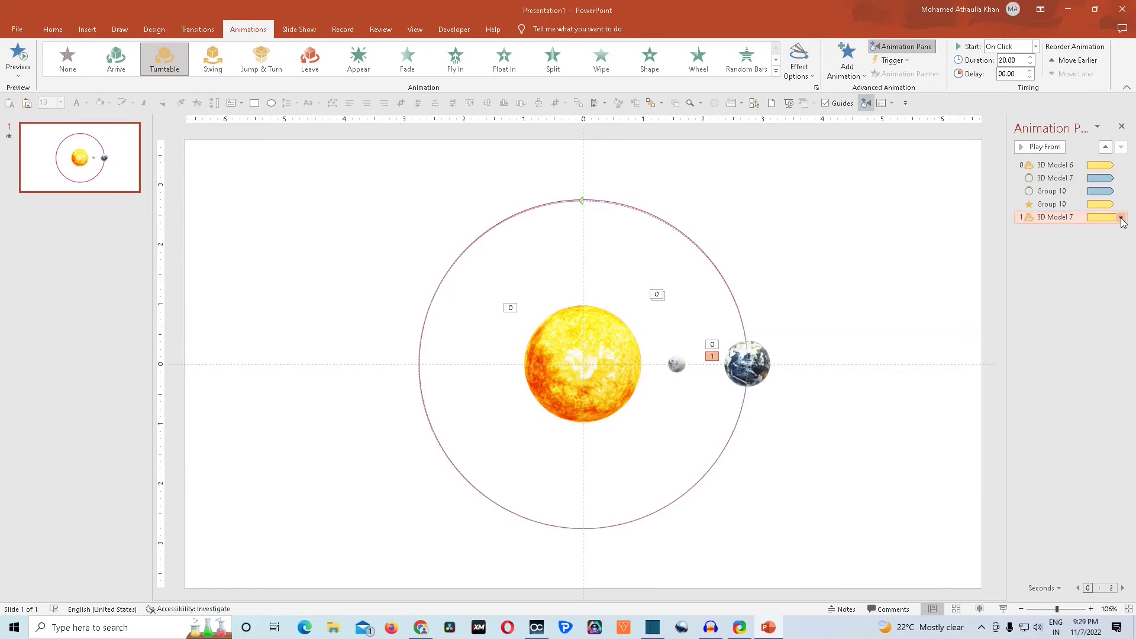
{"action": "left_click", "coordinate": [1120, 218]}
{"action": "left_click", "coordinate": [1041, 271]}
{"action": "left_click_drag", "start_coordinate": [540, 277], "coordinate": [536, 295]}
Step: Set the Turntable timing to With Previous, 5 seconds, repeating until end of slide
{"action": "left_click", "coordinate": [508, 207]}
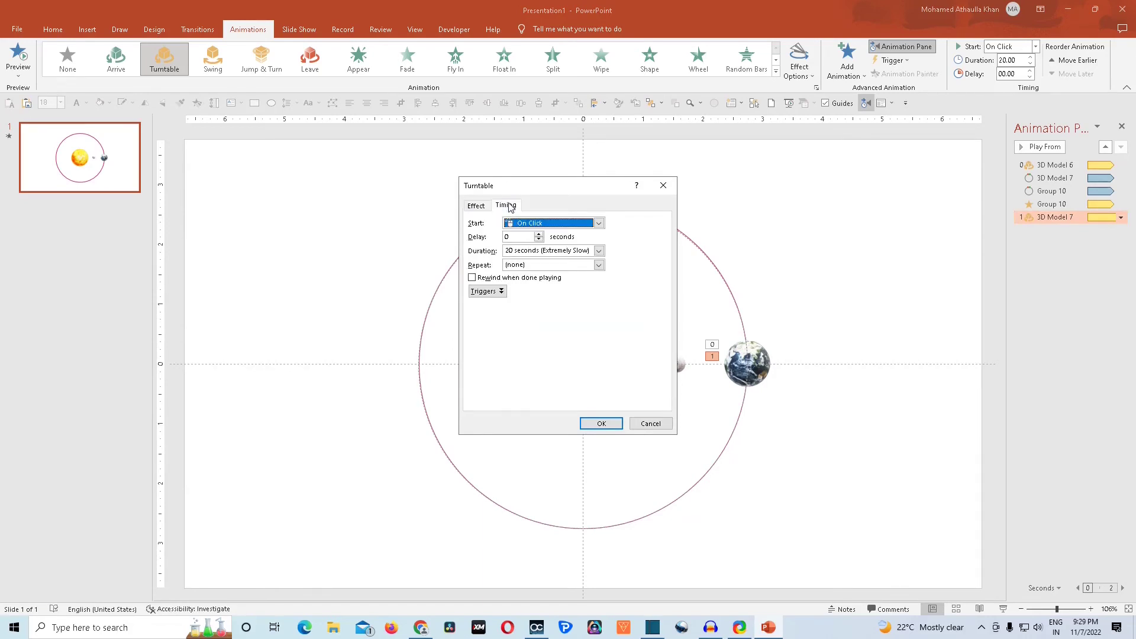
{"action": "left_click", "coordinate": [599, 223]}
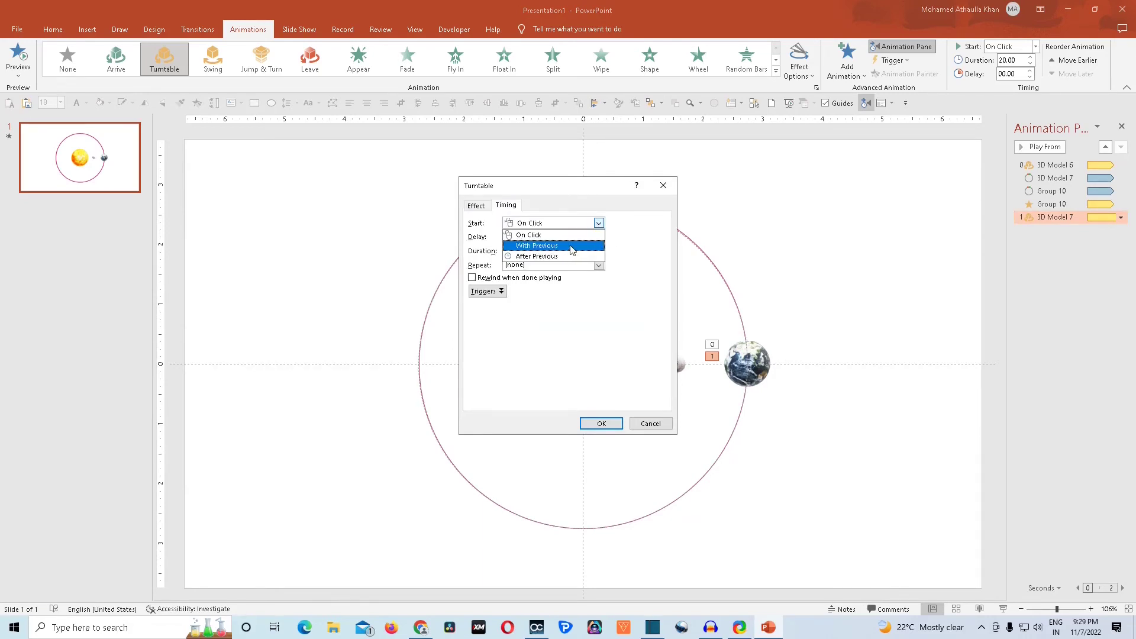
{"action": "left_click", "coordinate": [587, 245]}
{"action": "left_click", "coordinate": [599, 251]}
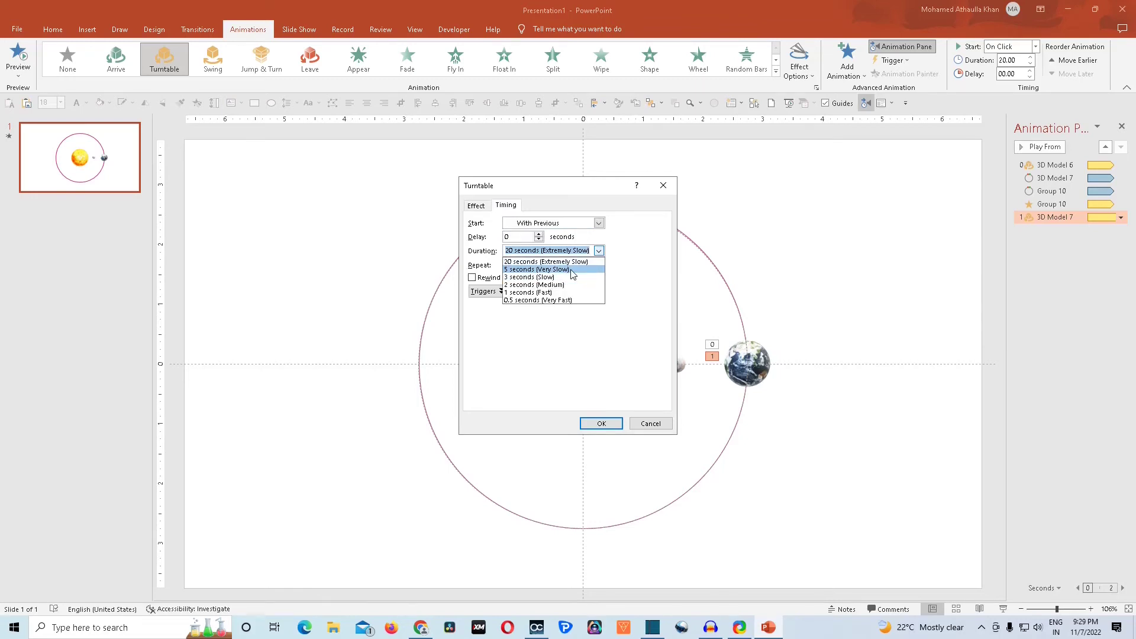
{"action": "left_click", "coordinate": [571, 270]}
{"action": "left_click", "coordinate": [599, 265]}
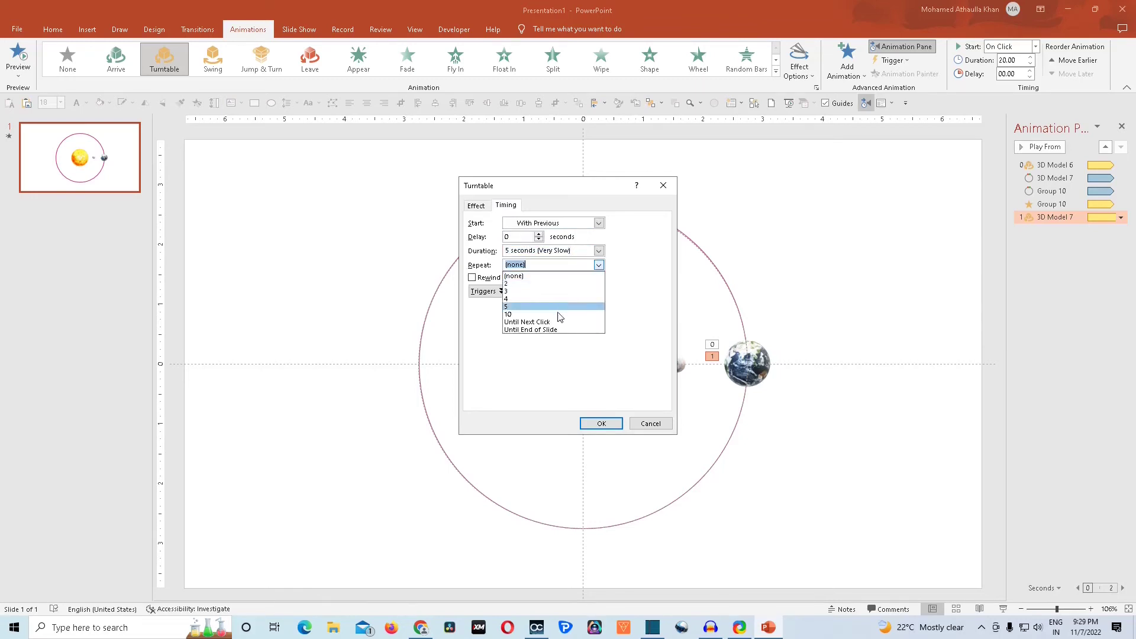
{"action": "left_click", "coordinate": [554, 330]}
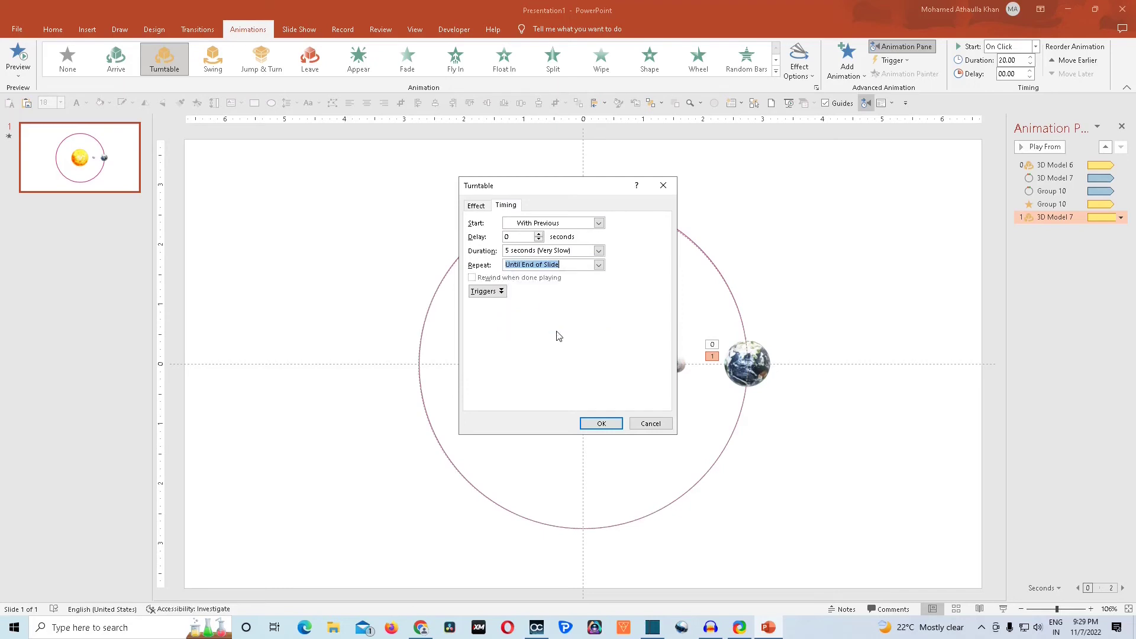
{"action": "left_click", "coordinate": [603, 425]}
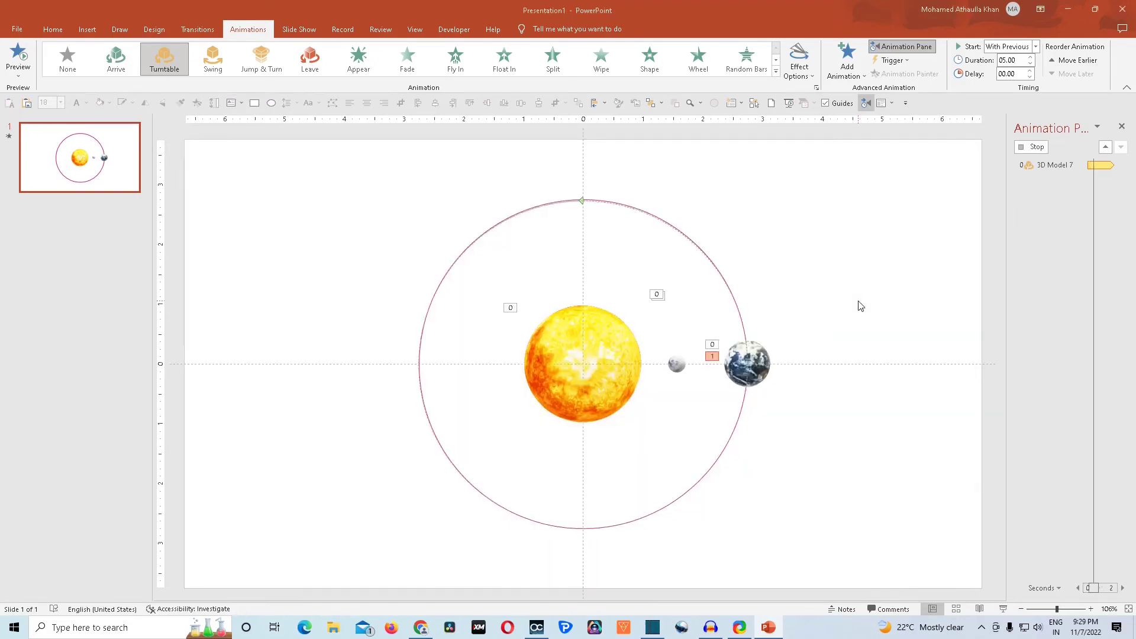
{"action": "left_click", "coordinate": [800, 69]}
Step: Make the Earth's Turntable spin clockwise and turn the Earth model to a new orientation
{"action": "left_click", "coordinate": [905, 112]}
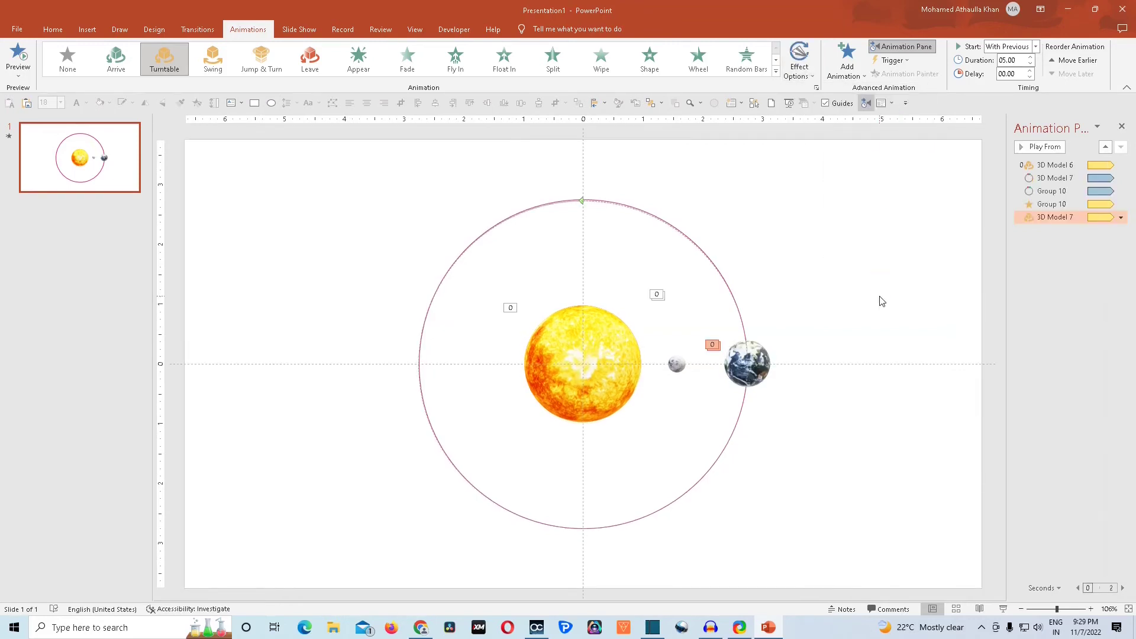
{"action": "left_click", "coordinate": [749, 362]}
{"action": "left_click_drag", "start_coordinate": [750, 379], "coordinate": [754, 371]}
{"action": "left_click", "coordinate": [849, 289]}
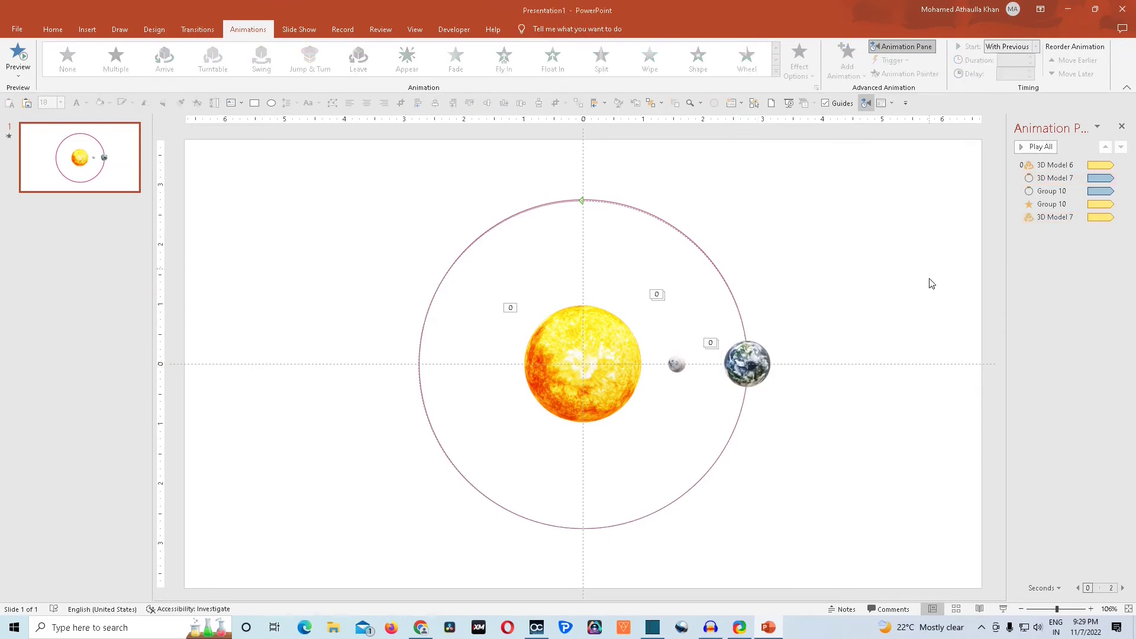
Step: Move the Earth's spin animation up to second in the animation order
{"action": "left_click", "coordinate": [1069, 217]}
{"action": "left_click_drag", "start_coordinate": [1055, 216], "coordinate": [1062, 178]}
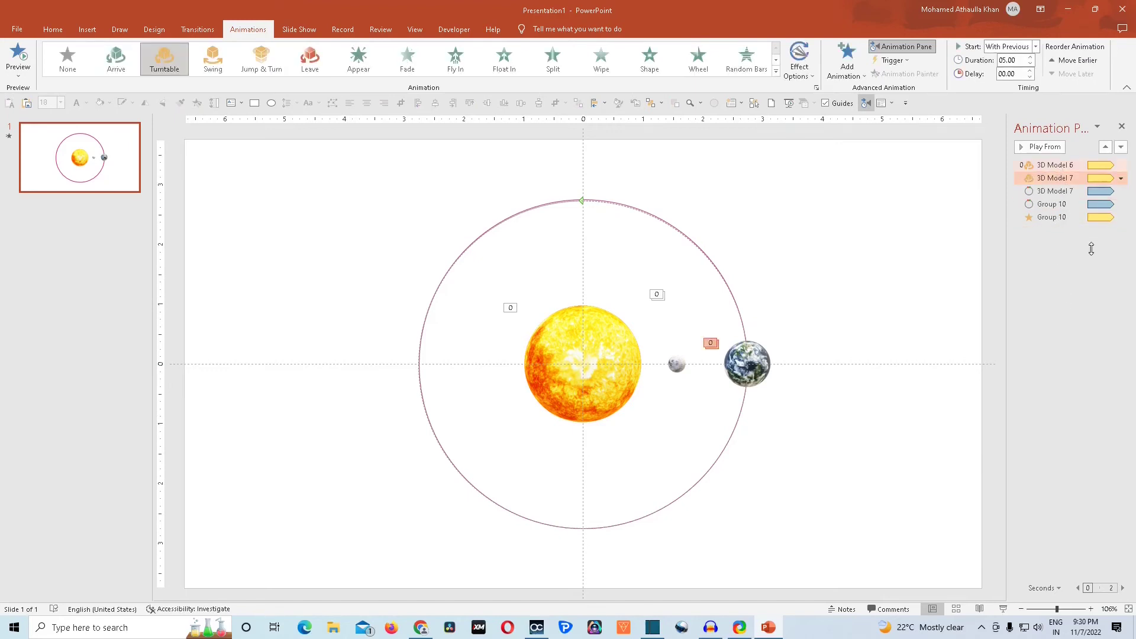
{"action": "left_click", "coordinate": [830, 245]}
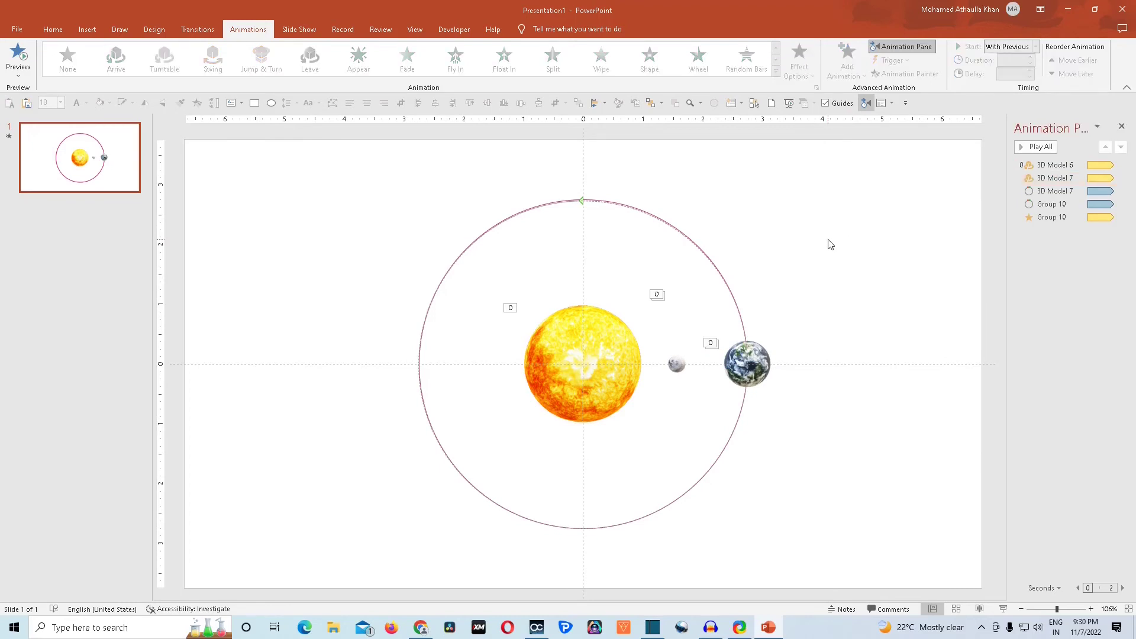
{"action": "left_click", "coordinate": [87, 29]}
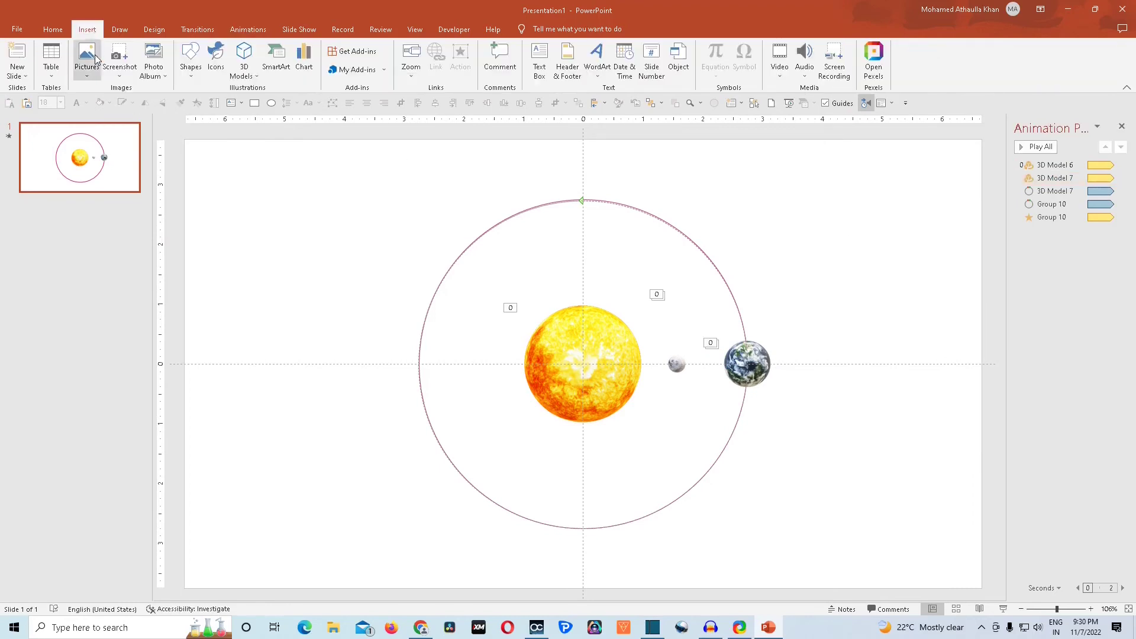
Step: Insert the Space 1 picture from F:\Desktop, then cut it off the slide
{"action": "left_click", "coordinate": [92, 61]}
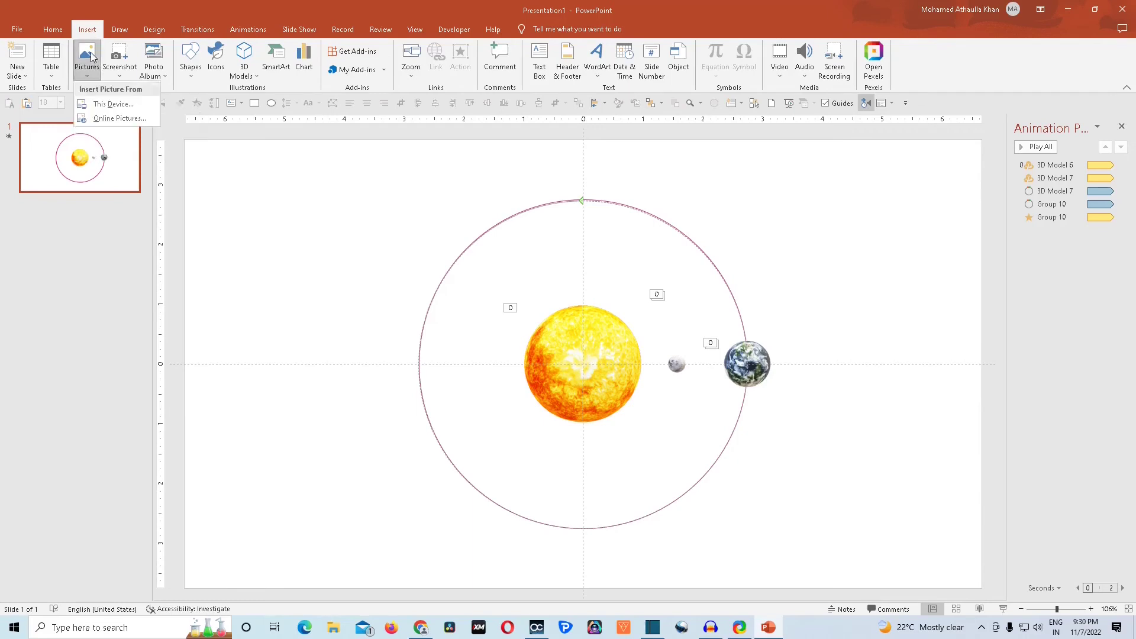
{"action": "left_click", "coordinate": [114, 105]}
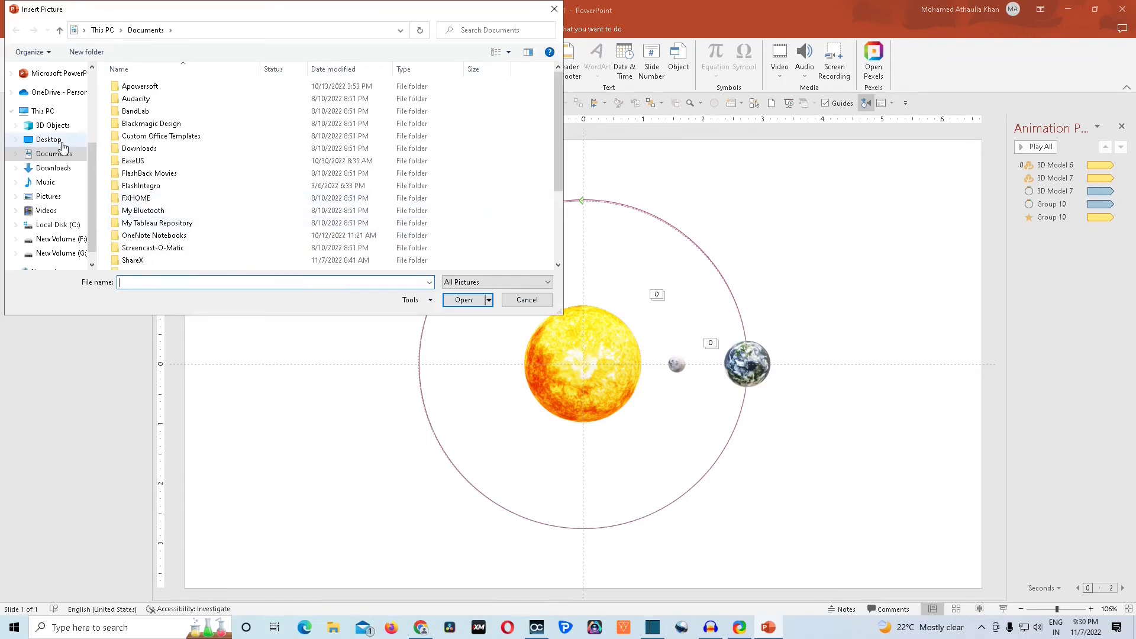
{"action": "left_click", "coordinate": [61, 238]}
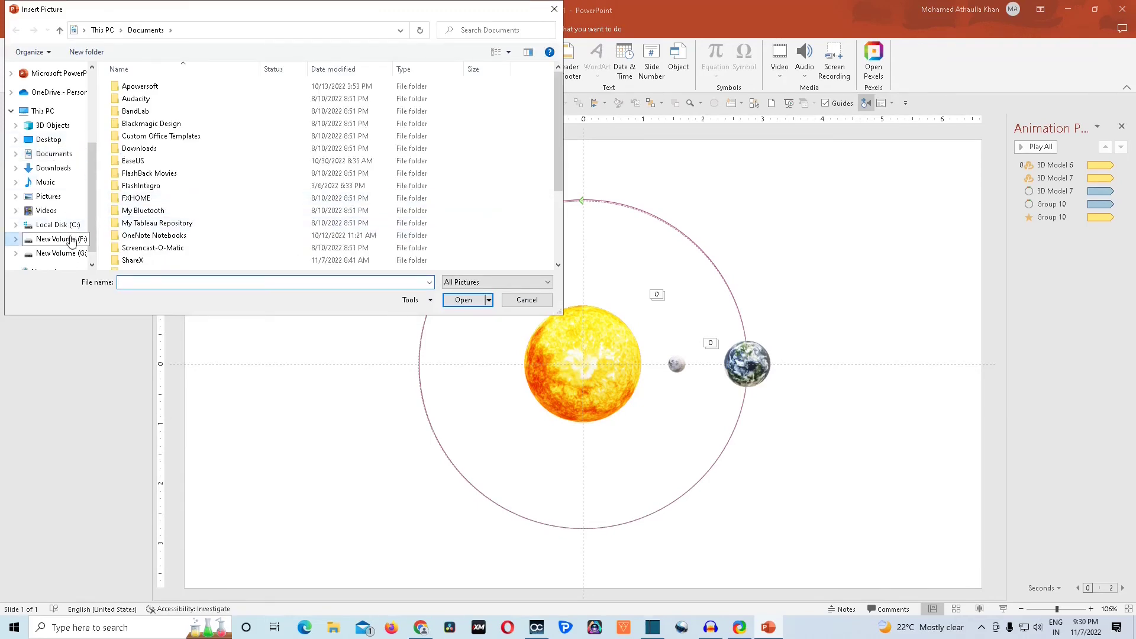
{"action": "scroll", "coordinate": [261, 181], "scroll_direction": "down", "scroll_amount": 3}
{"action": "scroll", "coordinate": [233, 172], "scroll_direction": "up", "scroll_amount": 3}
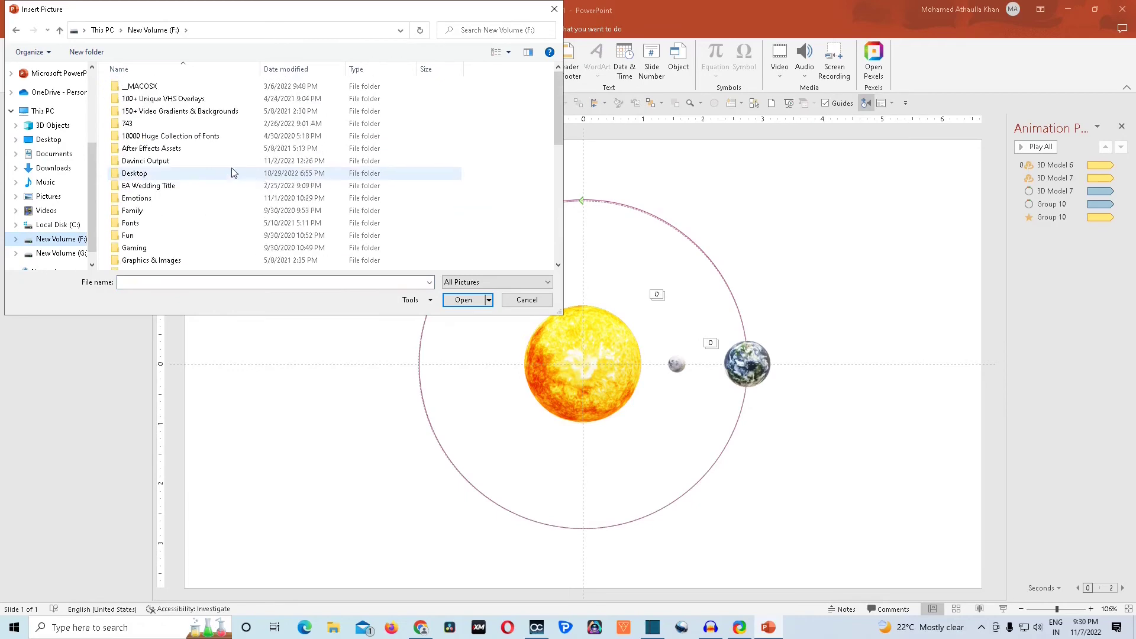
{"action": "left_click", "coordinate": [138, 175]}
{"action": "double_click", "coordinate": [138, 175]}
{"action": "scroll", "coordinate": [385, 183], "scroll_direction": "down", "scroll_amount": 5}
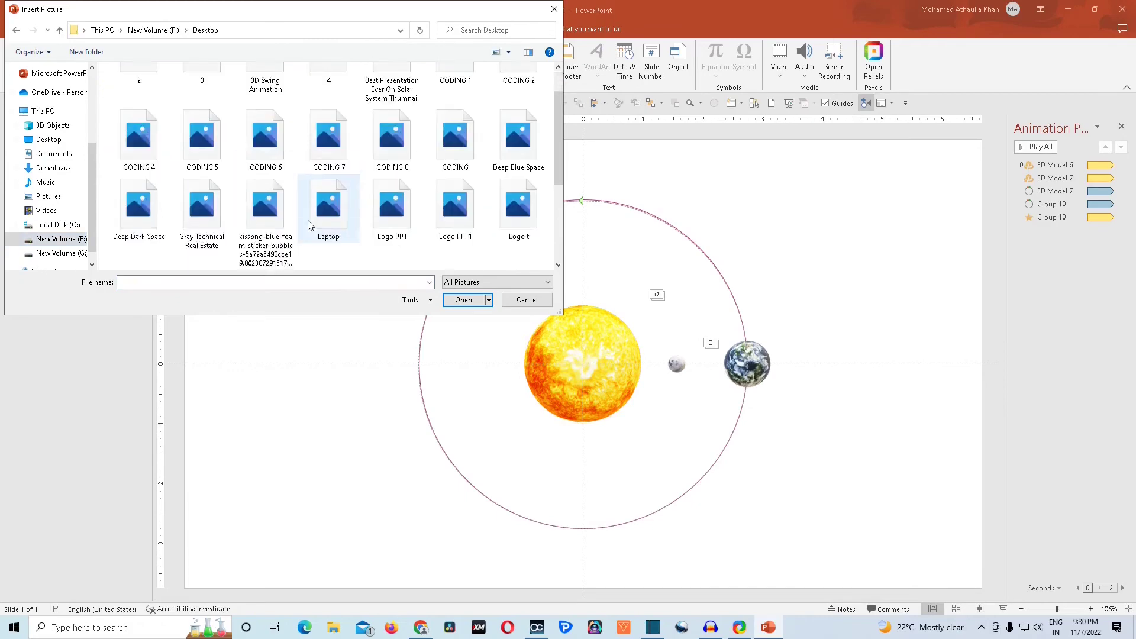
{"action": "left_click", "coordinate": [390, 183]}
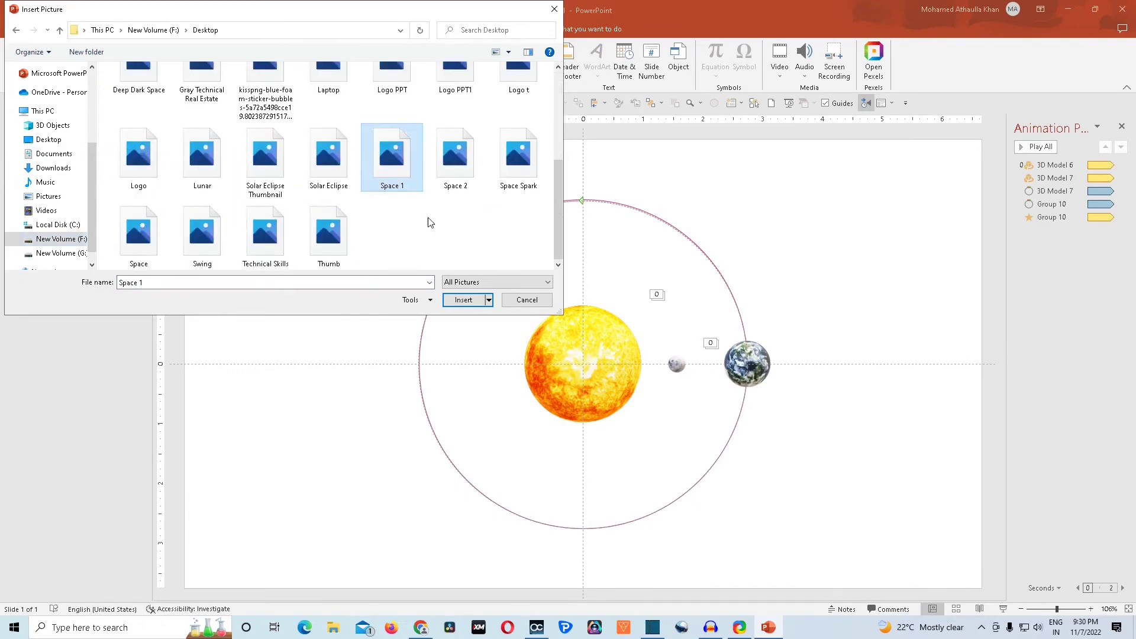
{"action": "left_click", "coordinate": [467, 303]}
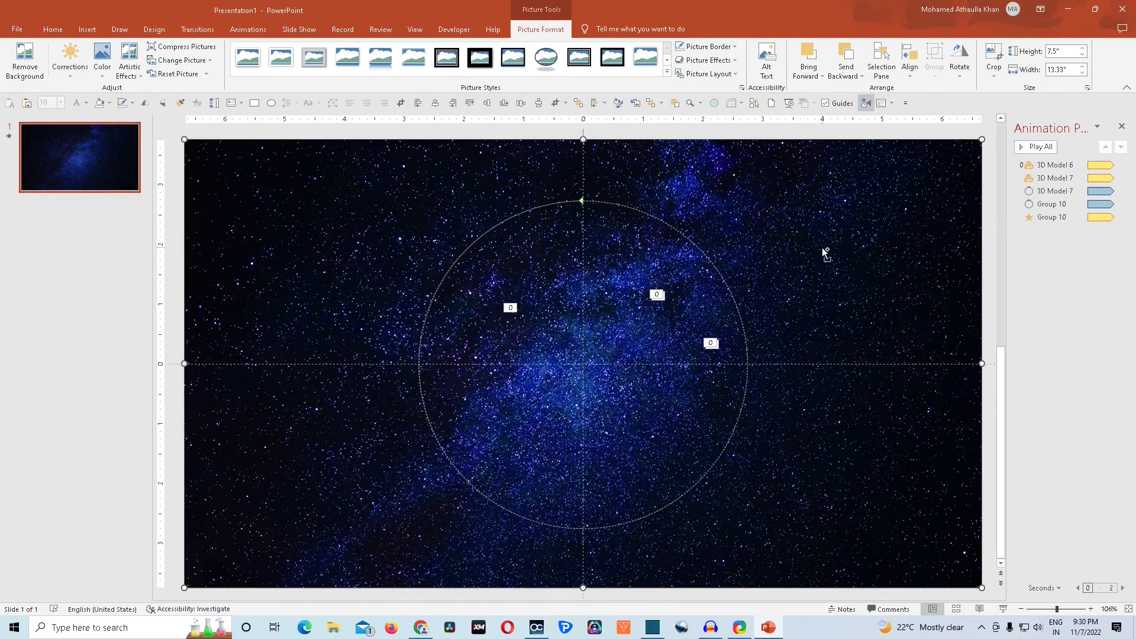
{"action": "key", "text": "Delete"}
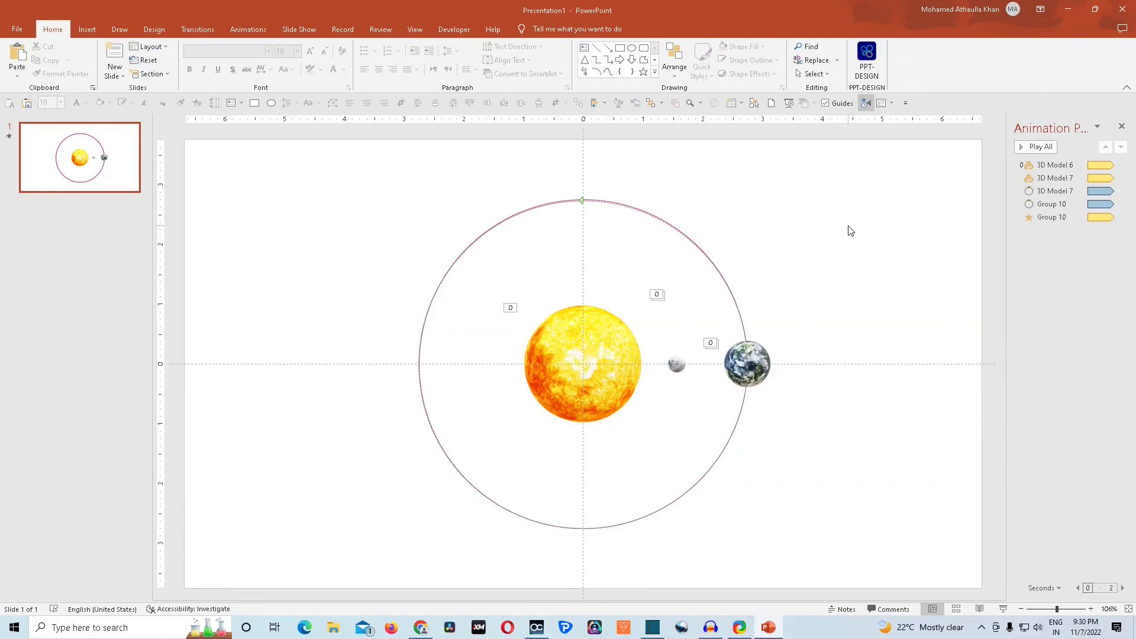
Step: Fill the slide background with the clipboard starfield picture and close the Format Background and Animation panes
{"action": "right_click", "coordinate": [860, 189]}
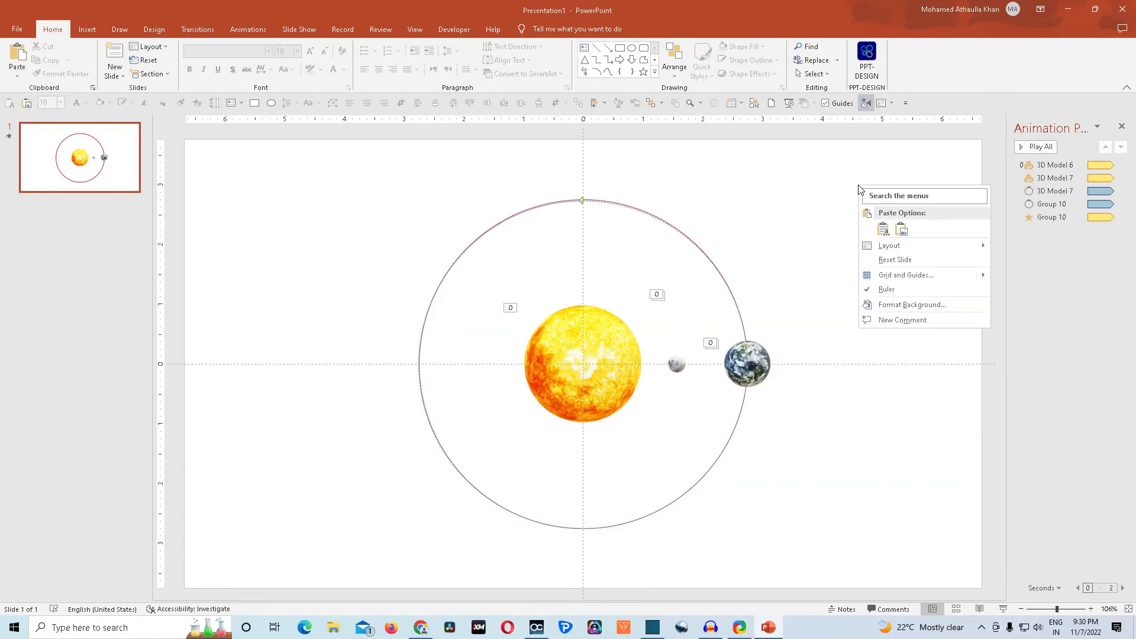
{"action": "left_click", "coordinate": [912, 312]}
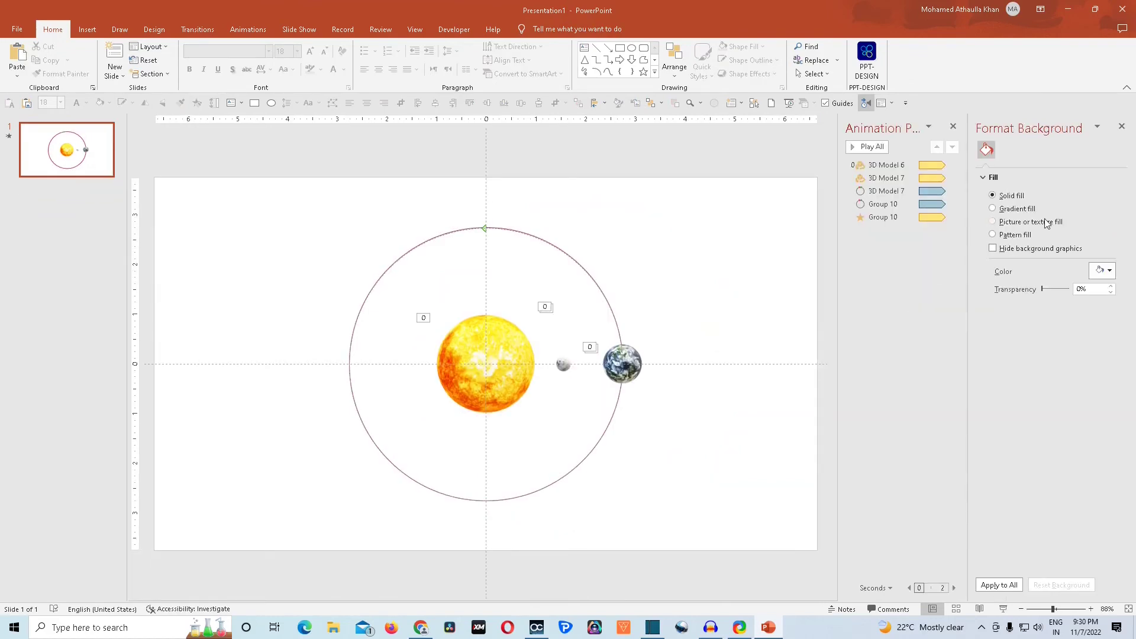
{"action": "left_click", "coordinate": [1035, 225]}
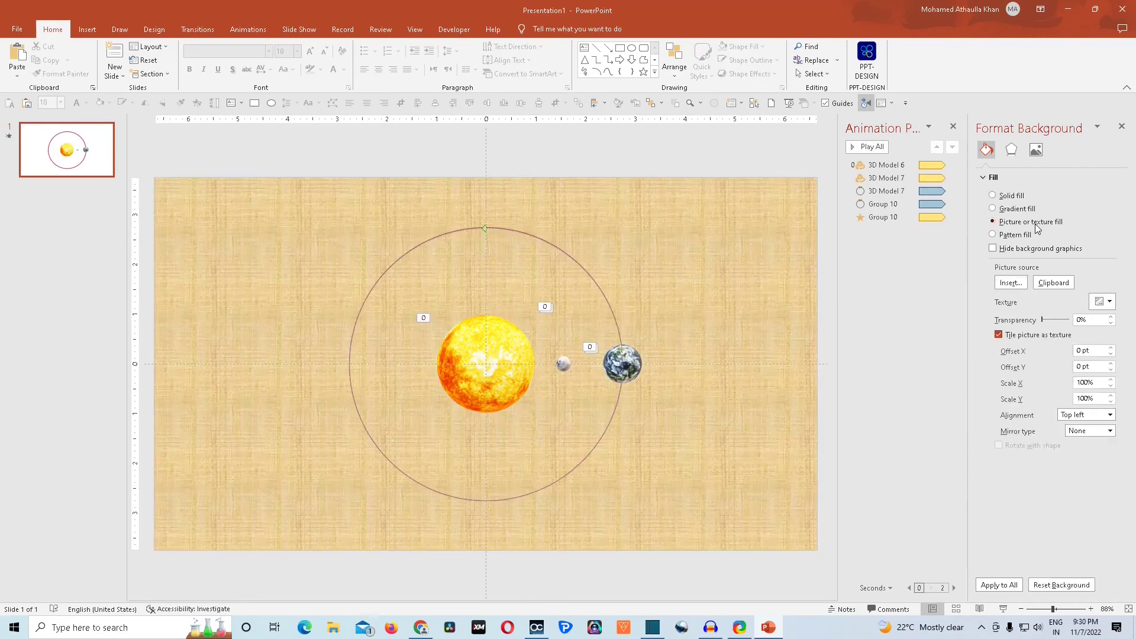
{"action": "left_click", "coordinate": [1053, 283]}
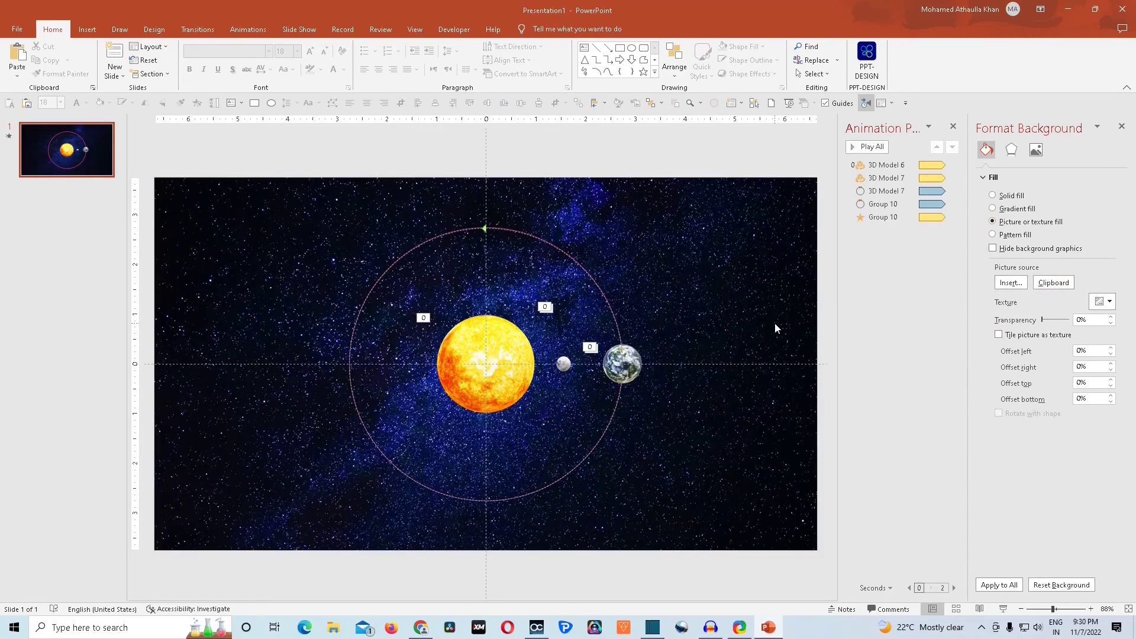
{"action": "left_click", "coordinate": [1122, 128]}
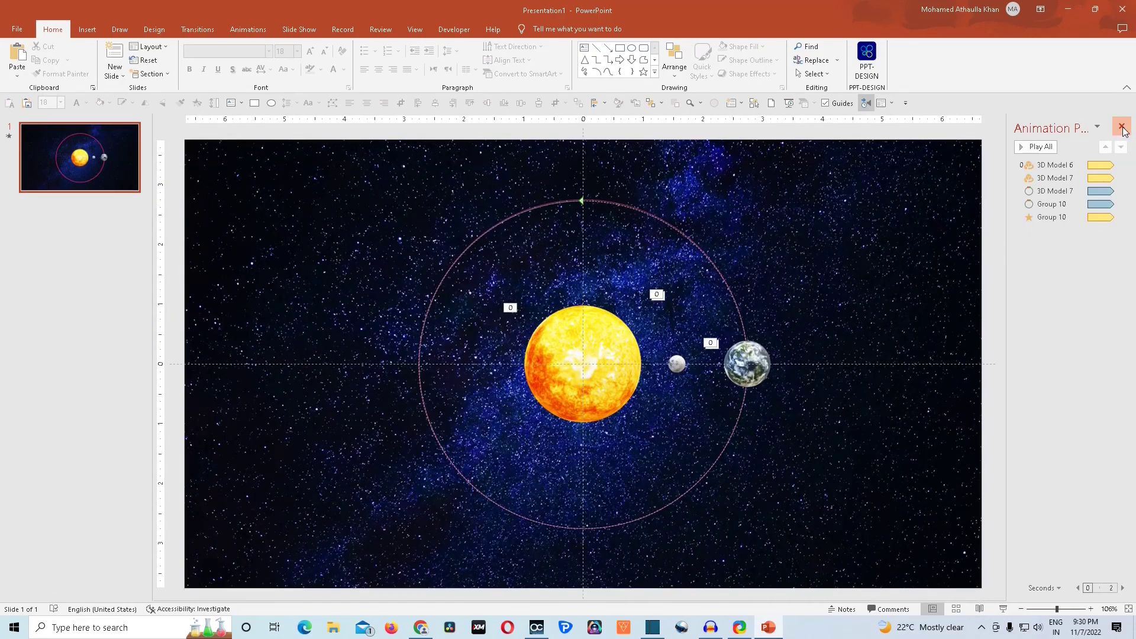
{"action": "left_click", "coordinate": [1122, 128]}
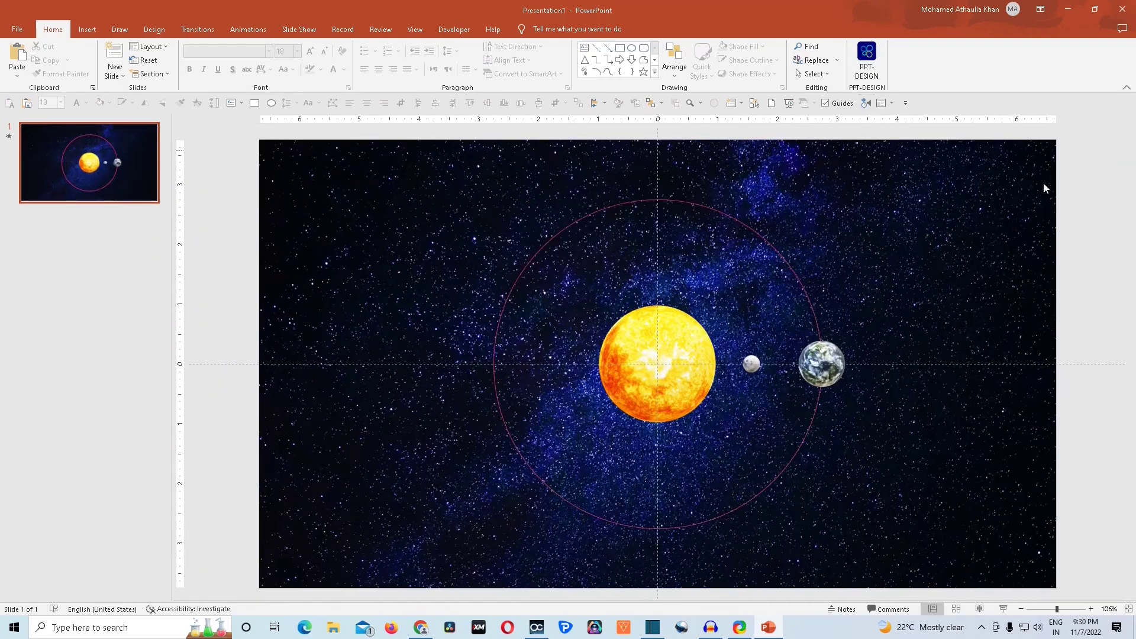
Step: Change the orbit circle's outline to white with a dashed line style
{"action": "left_click", "coordinate": [756, 232]}
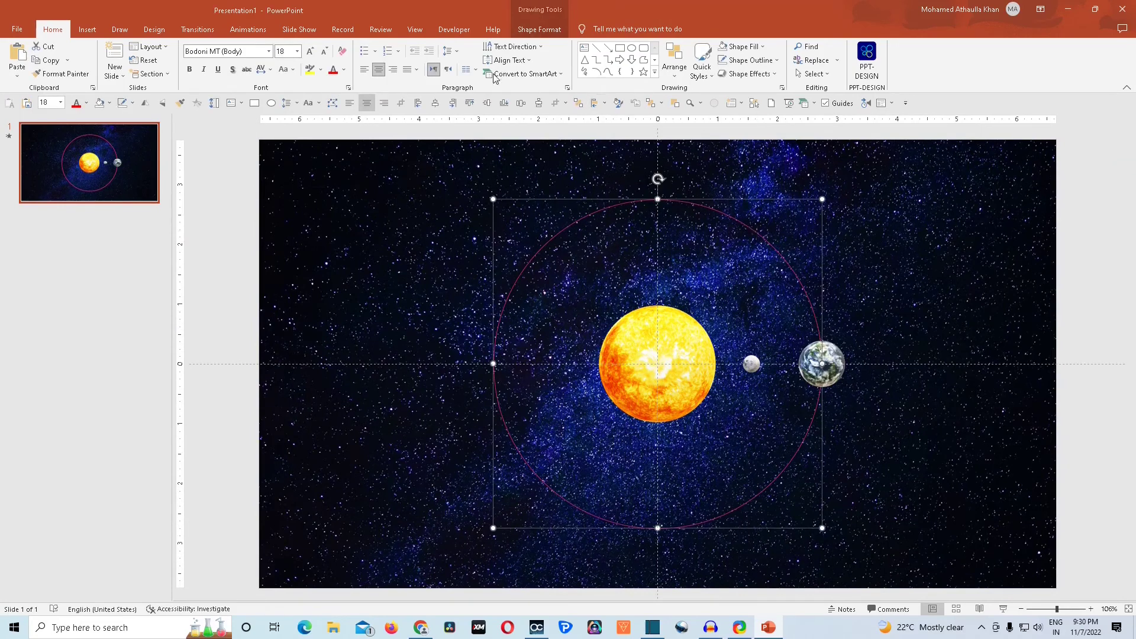
{"action": "left_click", "coordinate": [541, 31]}
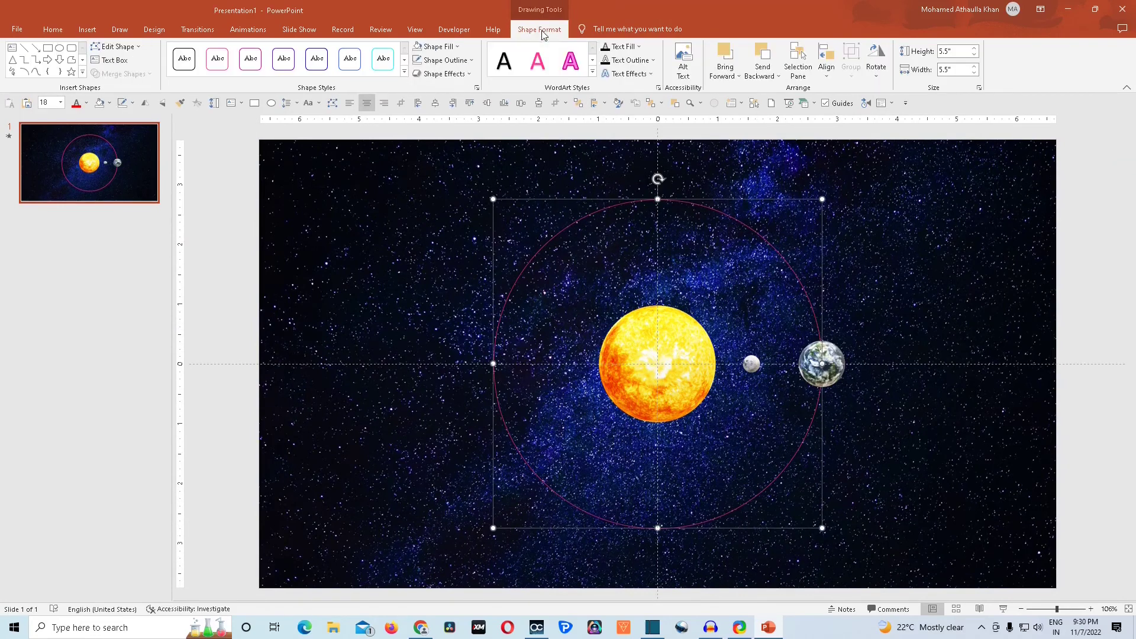
{"action": "left_click", "coordinate": [467, 60]}
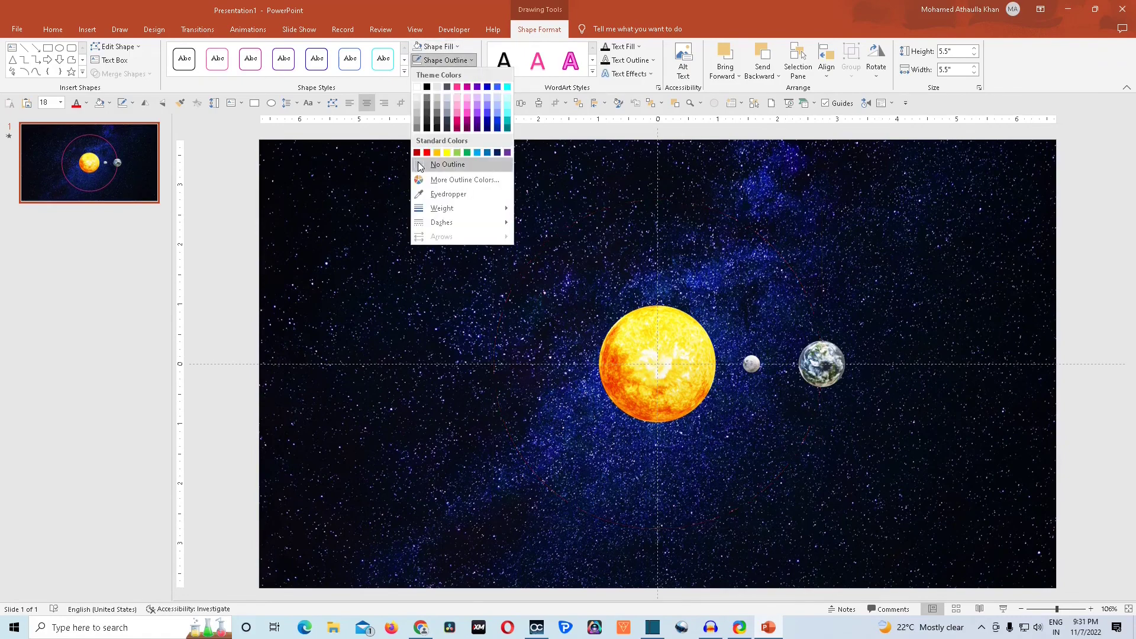
{"action": "left_click", "coordinate": [417, 88]}
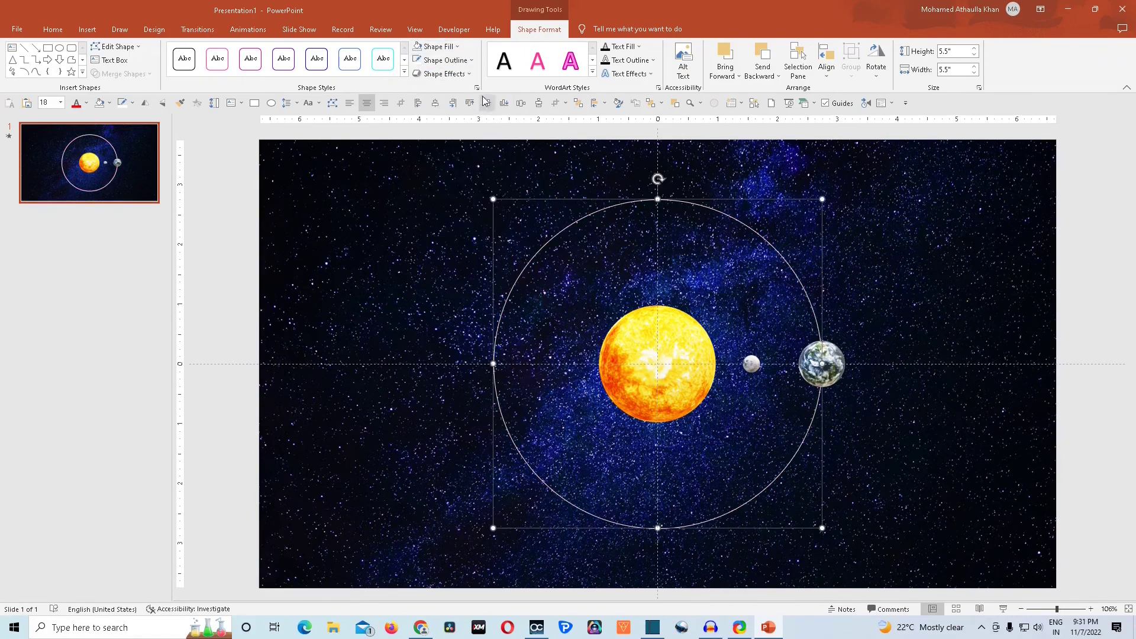
{"action": "left_click", "coordinate": [473, 61]}
{"action": "mouse_move", "coordinate": [456, 210]}
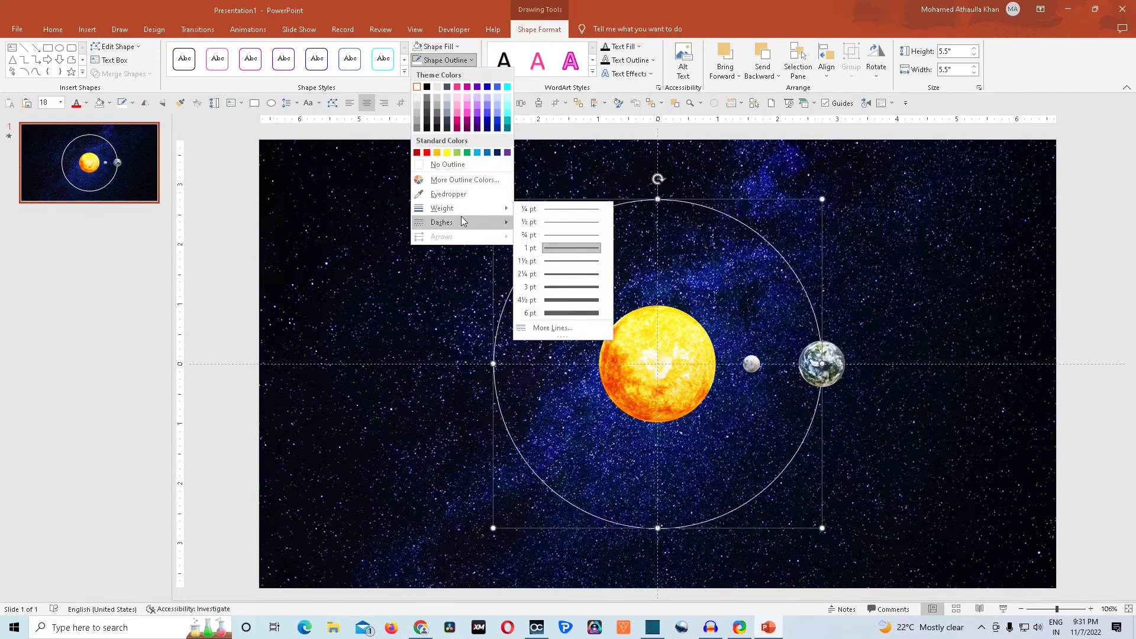
{"action": "mouse_move", "coordinate": [486, 222]}
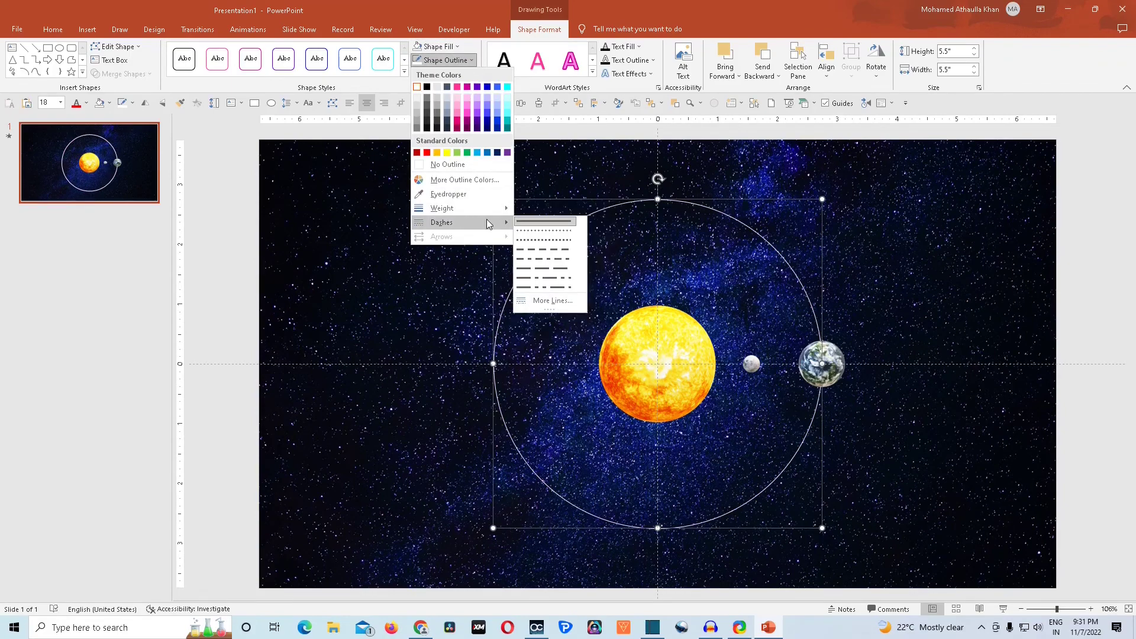
{"action": "left_click", "coordinate": [559, 250]}
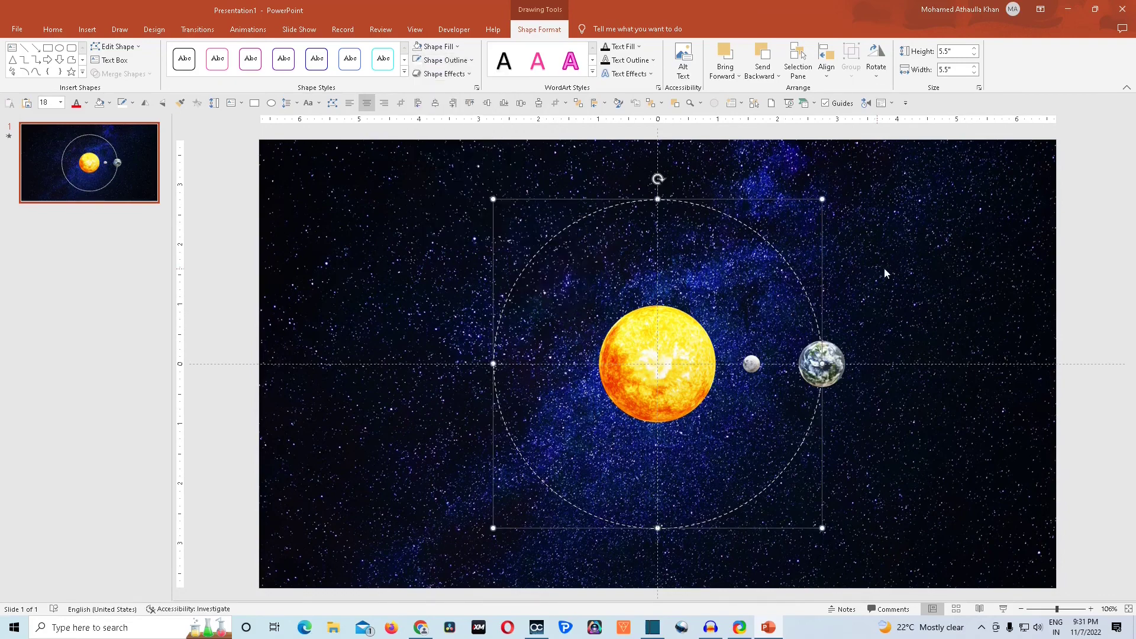